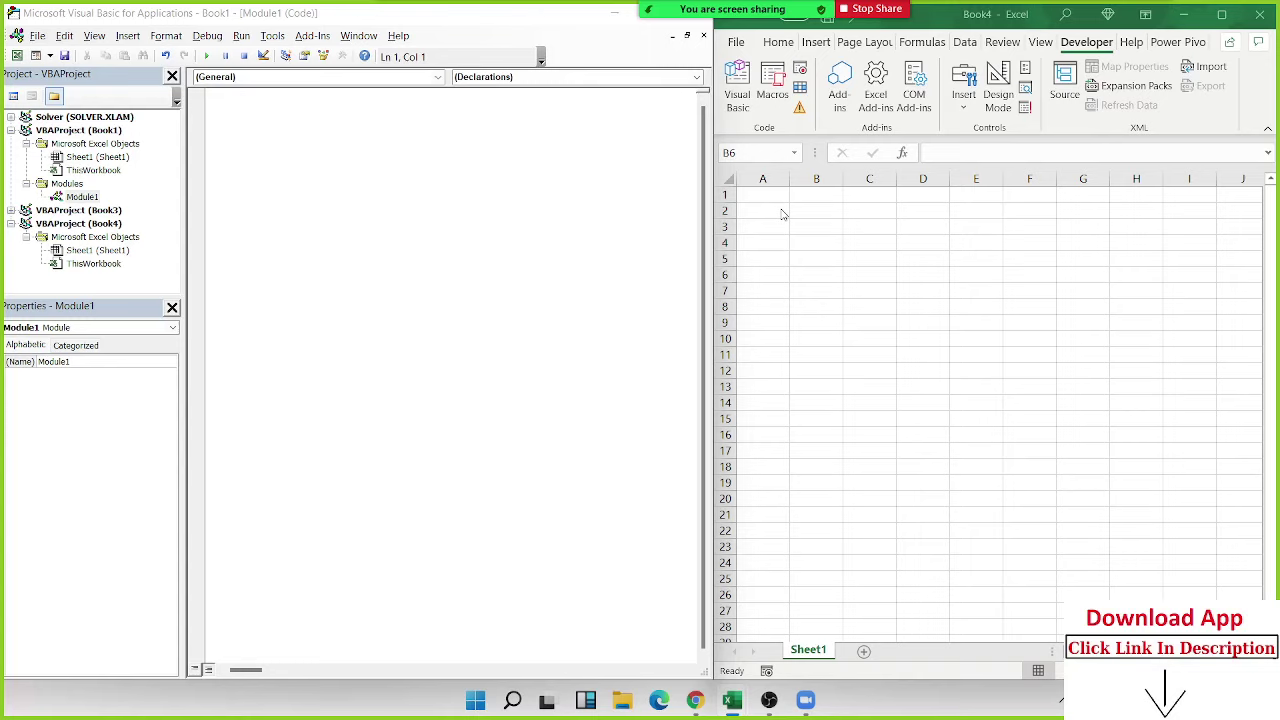
- Start typing Func in the code module, erase it and go back to the worksheet
{"action": "left_click", "coordinate": [337, 157]}
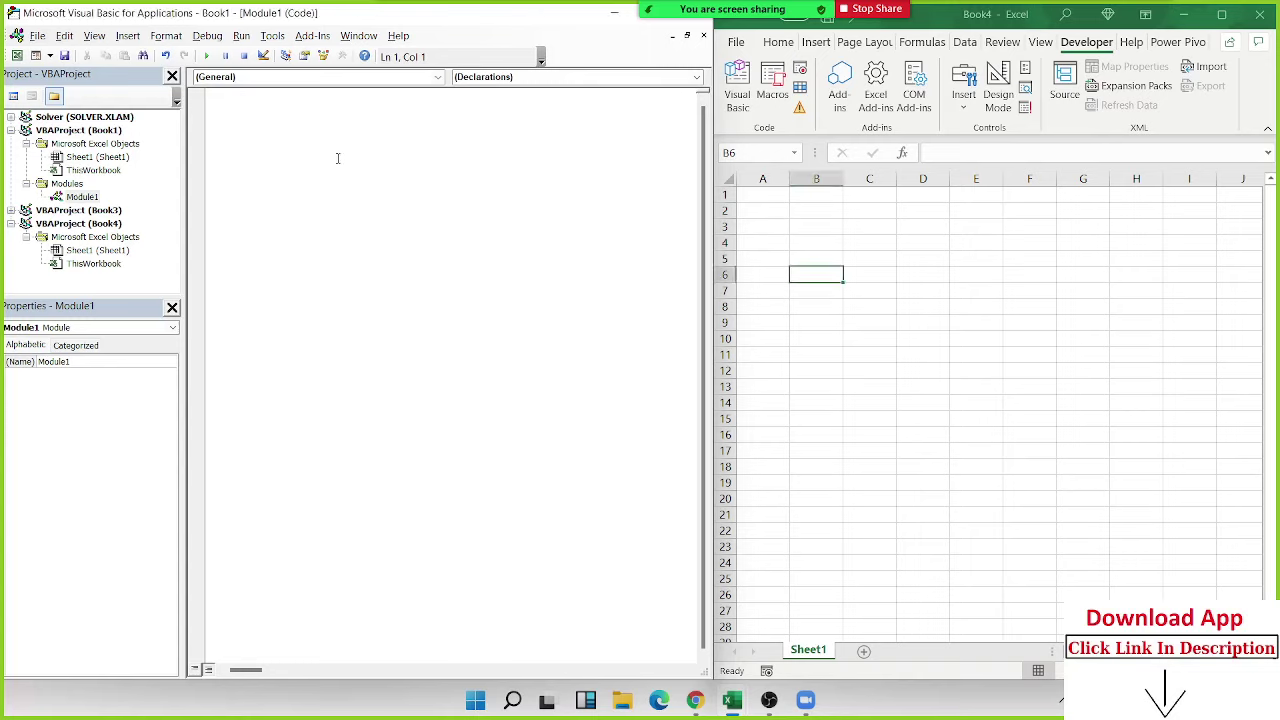
{"action": "type", "text": "Func"}
{"action": "key", "text": "BackSpace"}
{"action": "key", "text": "BackSpace"}
{"action": "key", "text": "BackSpace"}
{"action": "key", "text": "BackSpace"}
{"action": "left_click", "coordinate": [805, 242]}
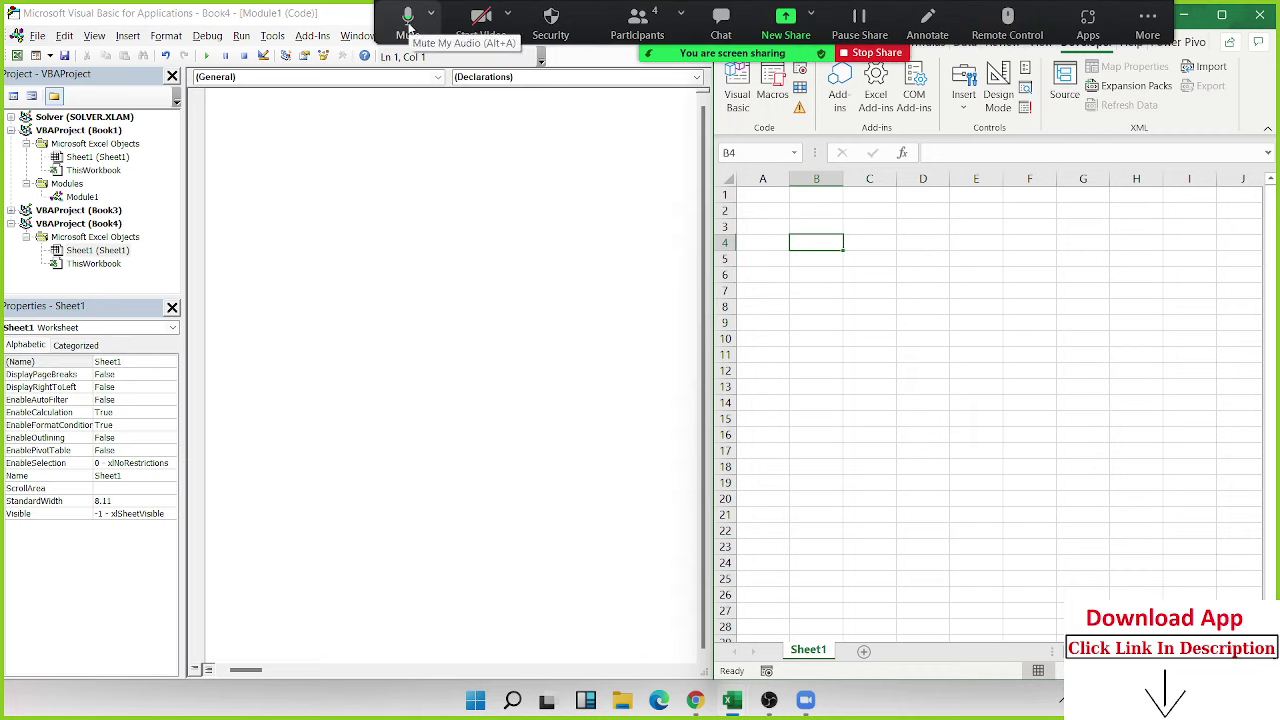
- Mute and unmute the meeting audio and dismiss the meeting notifications
{"action": "left_click", "coordinate": [408, 22]}
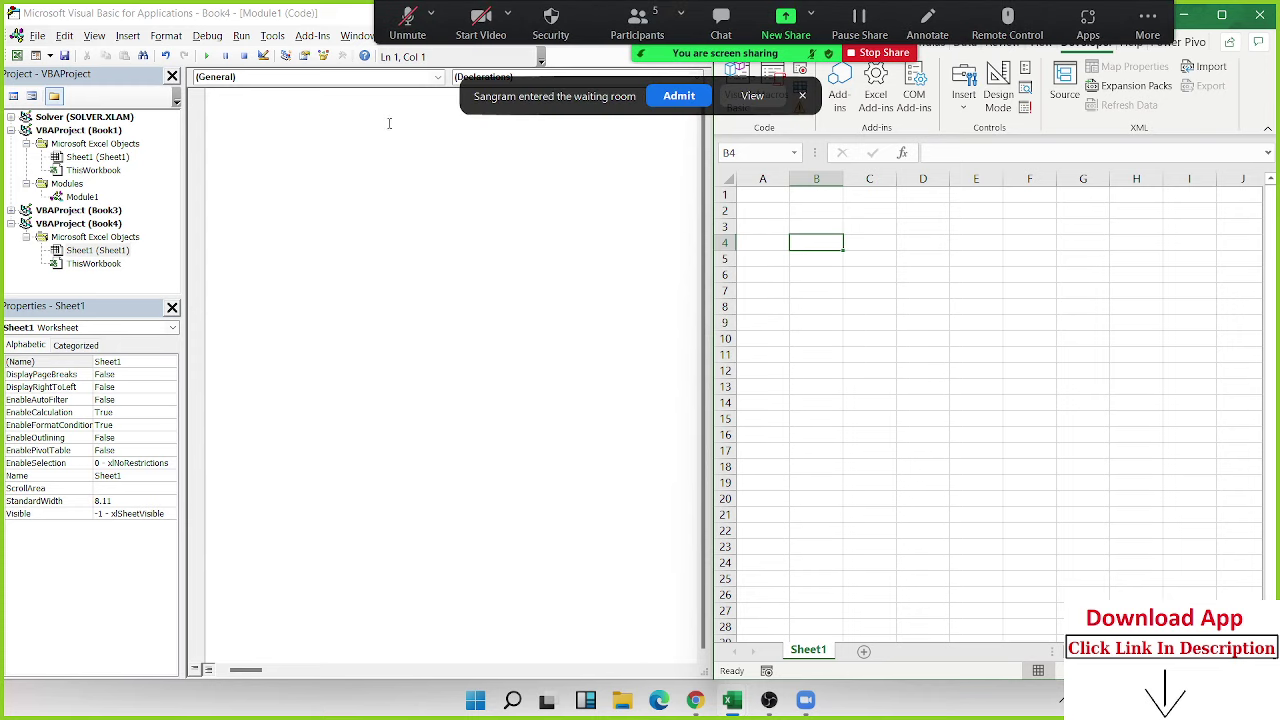
{"action": "left_click", "coordinate": [675, 114]}
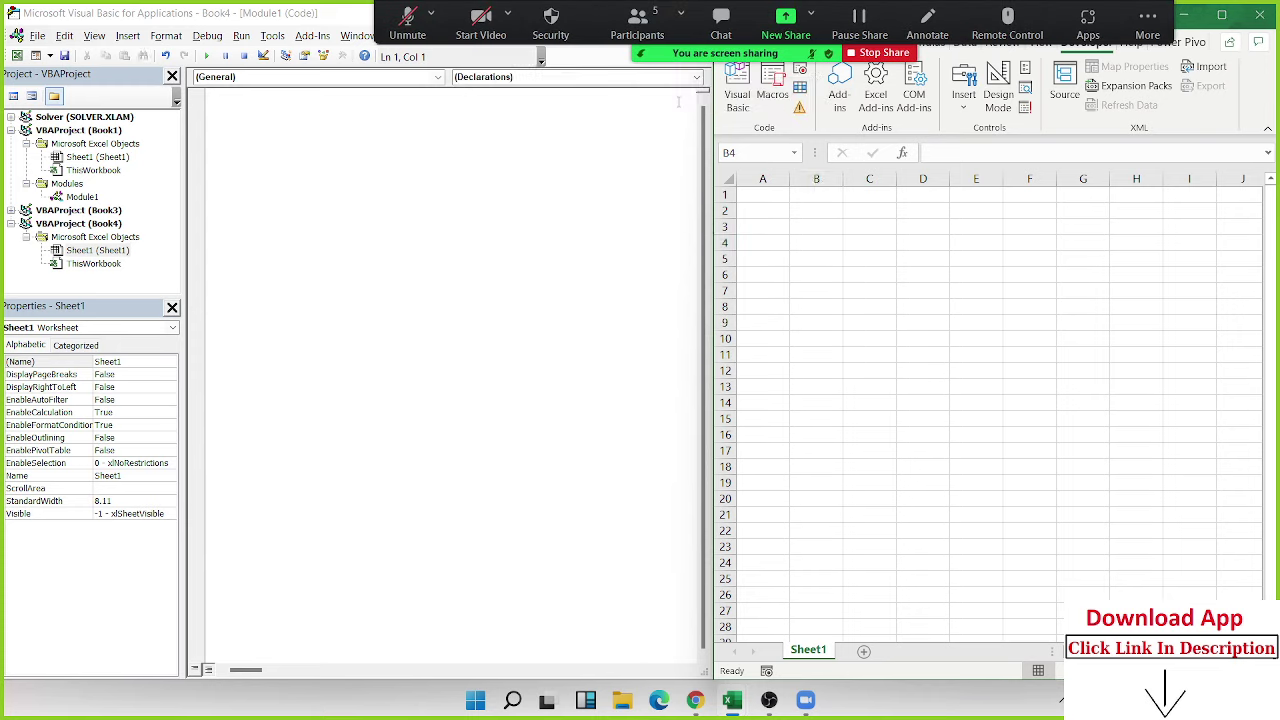
{"action": "left_click", "coordinate": [816, 242]}
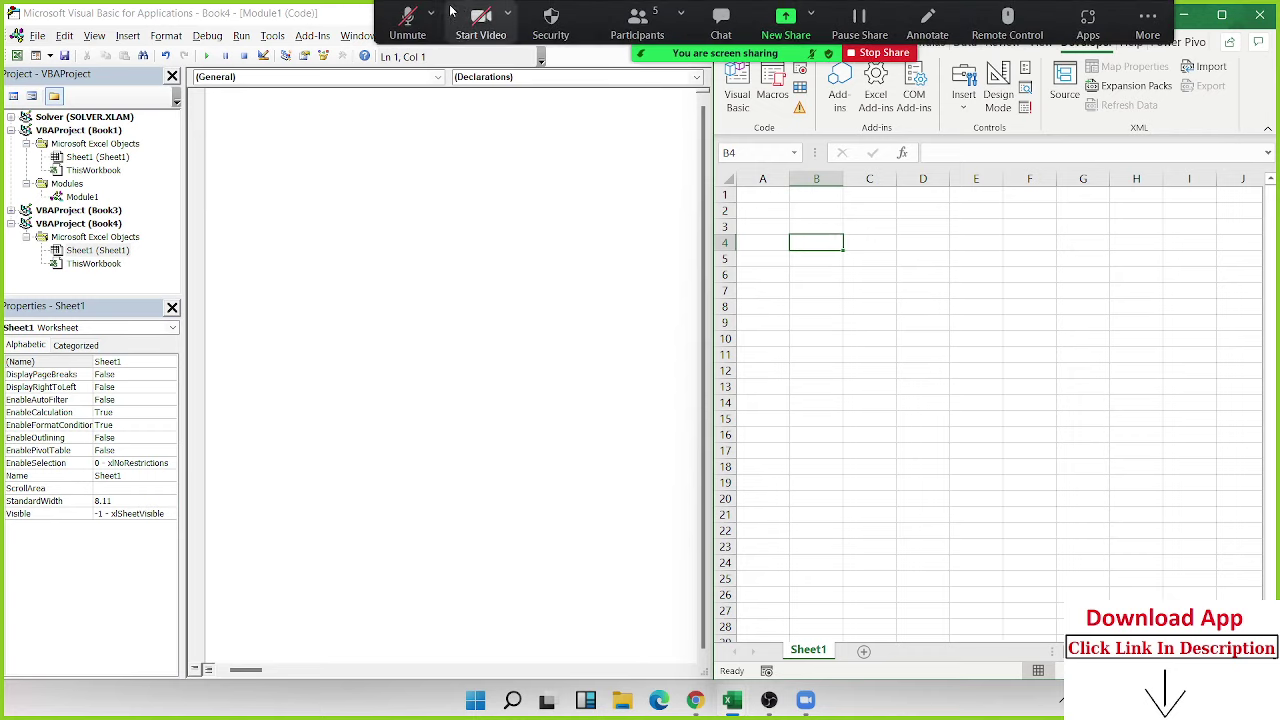
{"action": "left_click", "coordinate": [420, 32]}
{"action": "left_click", "coordinate": [420, 32]}
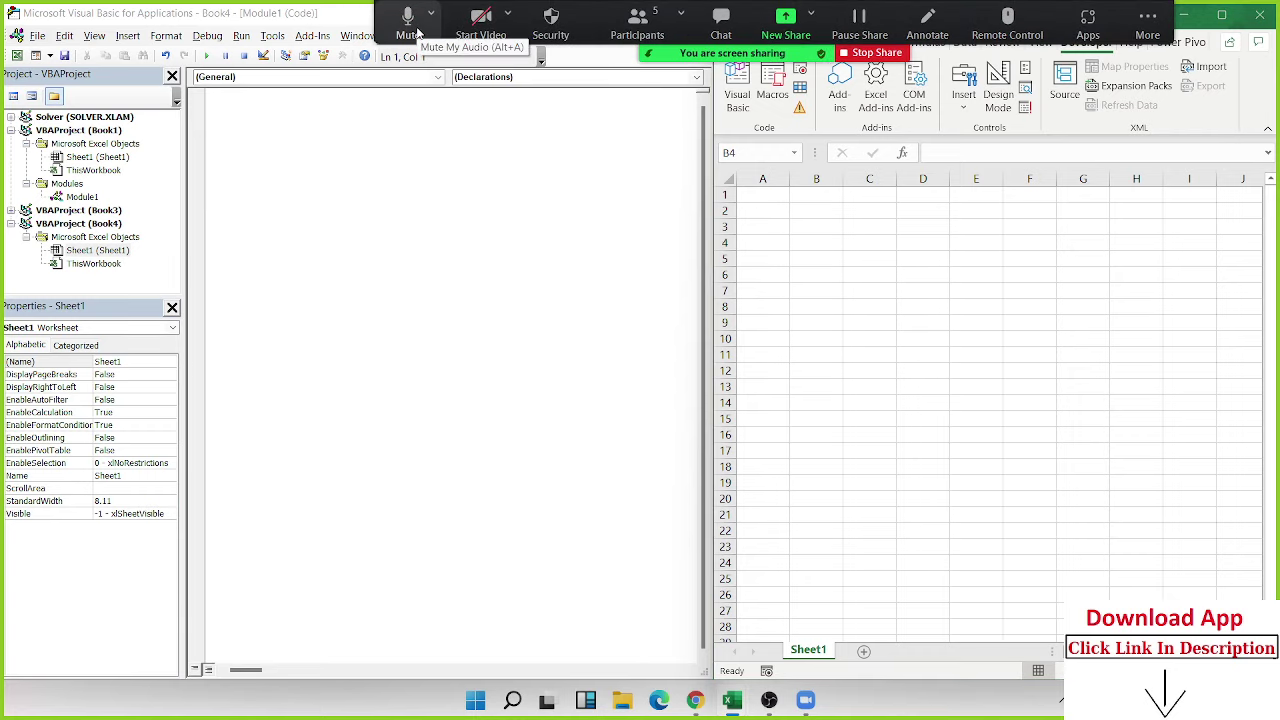
{"action": "left_click", "coordinate": [297, 158]}
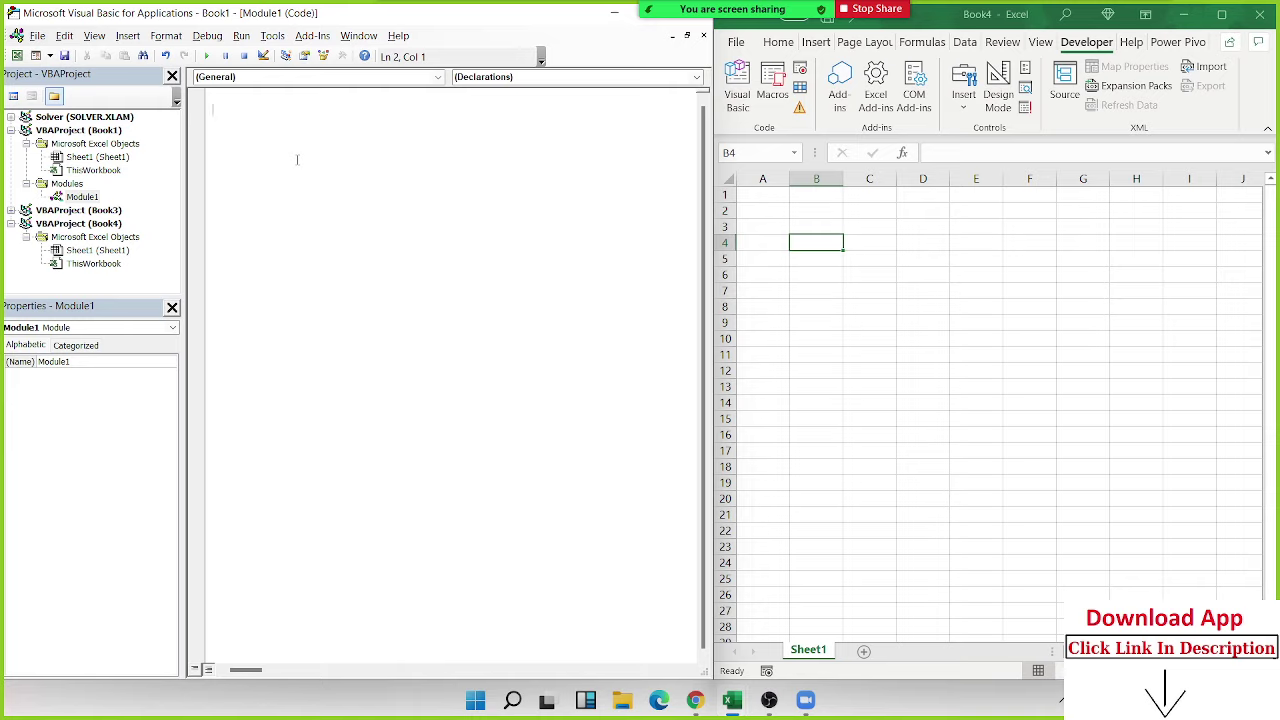
{"action": "left_click", "coordinate": [922, 42]}
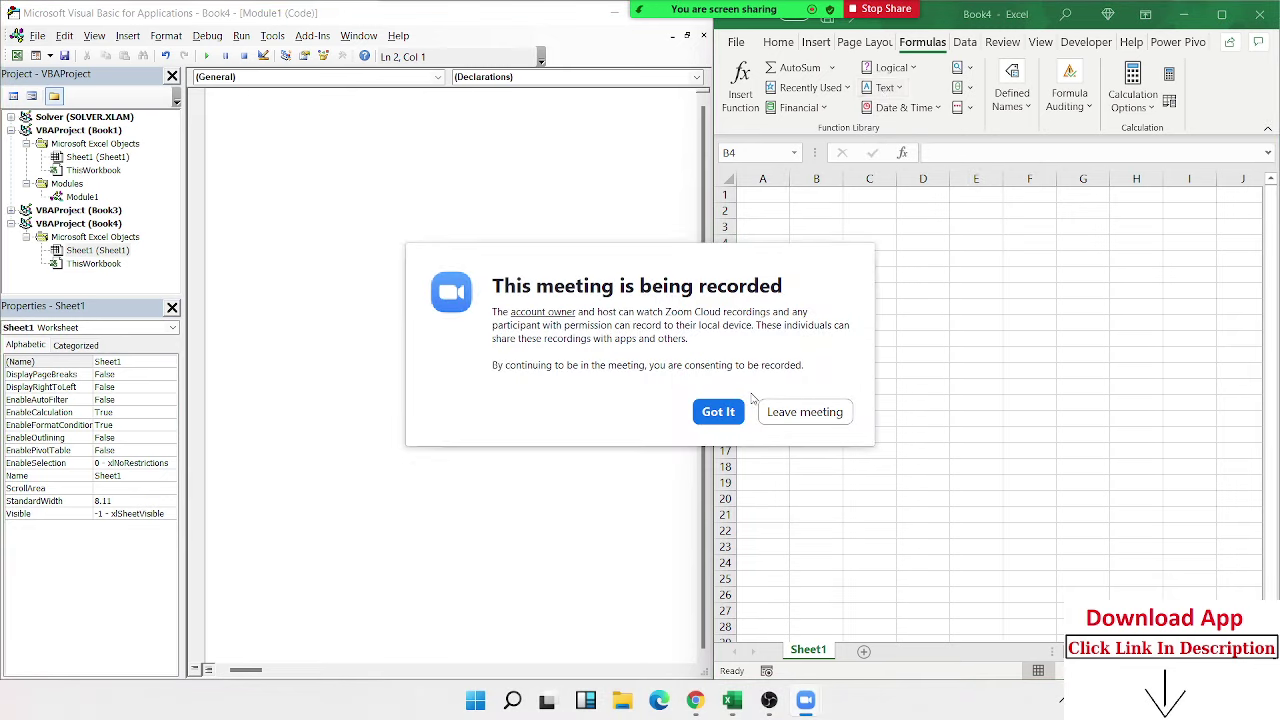
{"action": "left_click", "coordinate": [718, 411]}
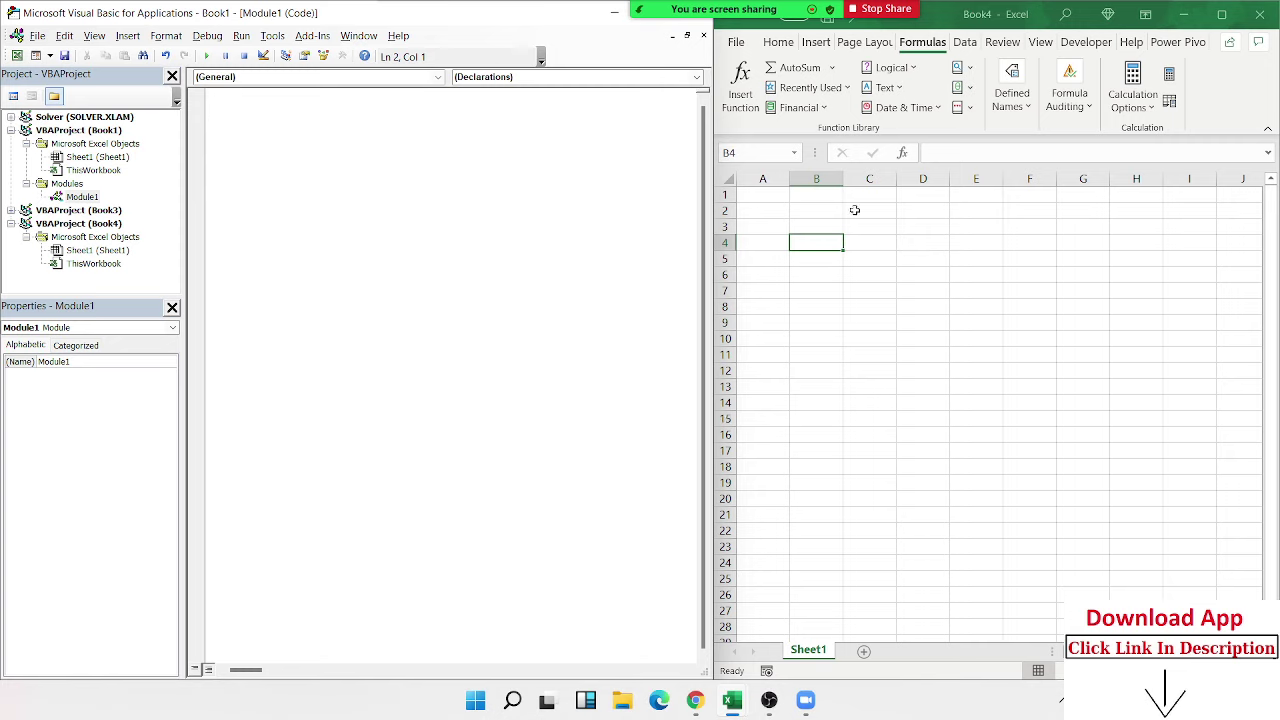
- Enter Name and Sales headers in A1:B1 and fill names from Puja down to row 45
{"action": "left_click", "coordinate": [774, 199]}
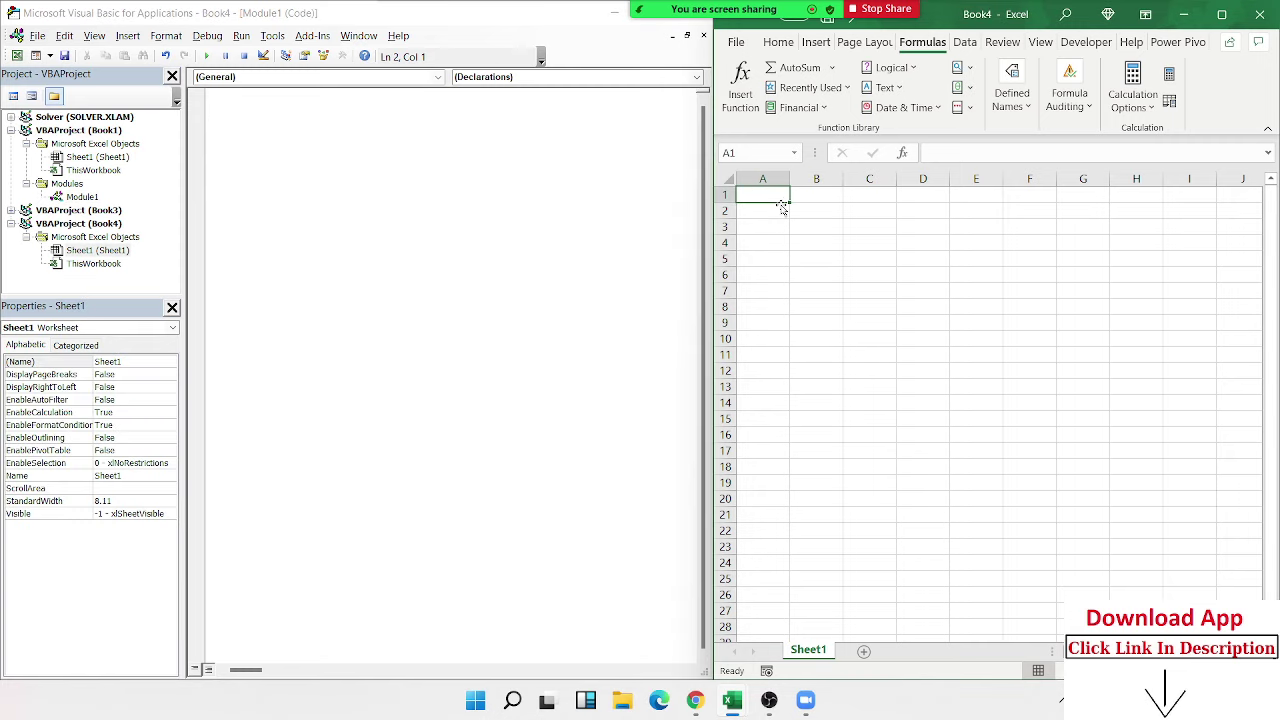
{"action": "type", "text": "Name"}
{"action": "key", "text": "Return"}
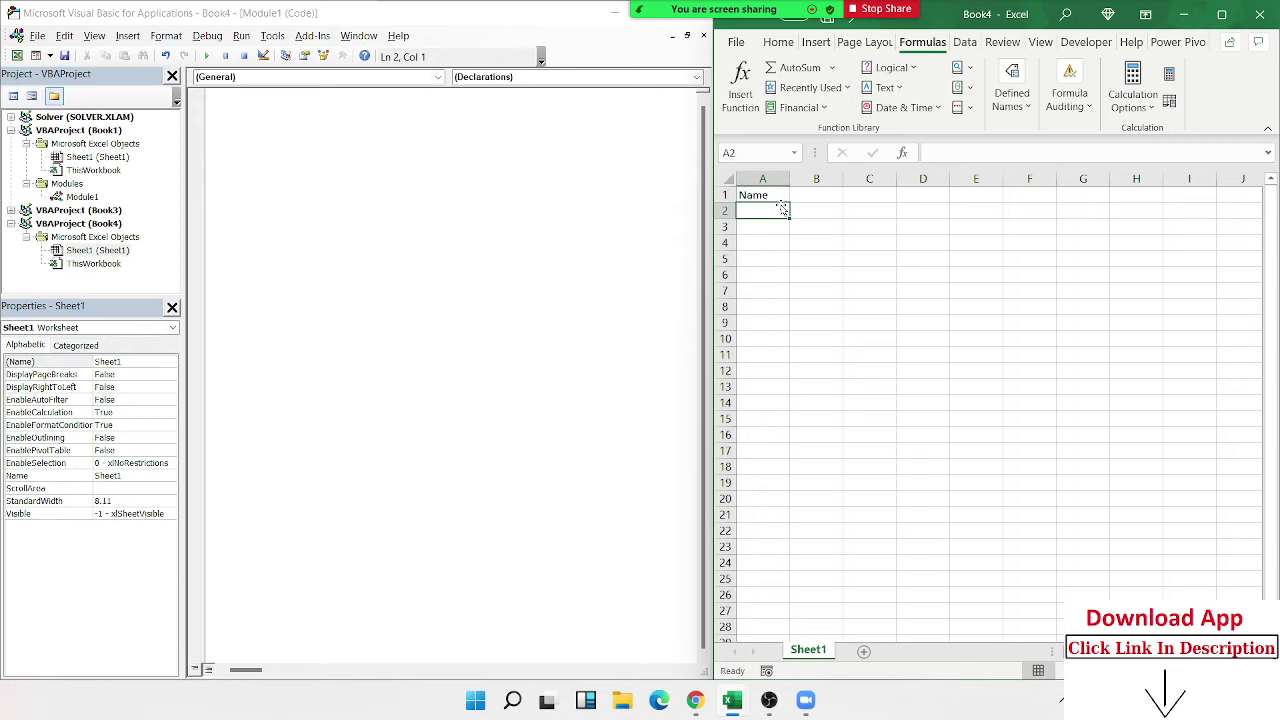
{"action": "type", "text": "Puja"}
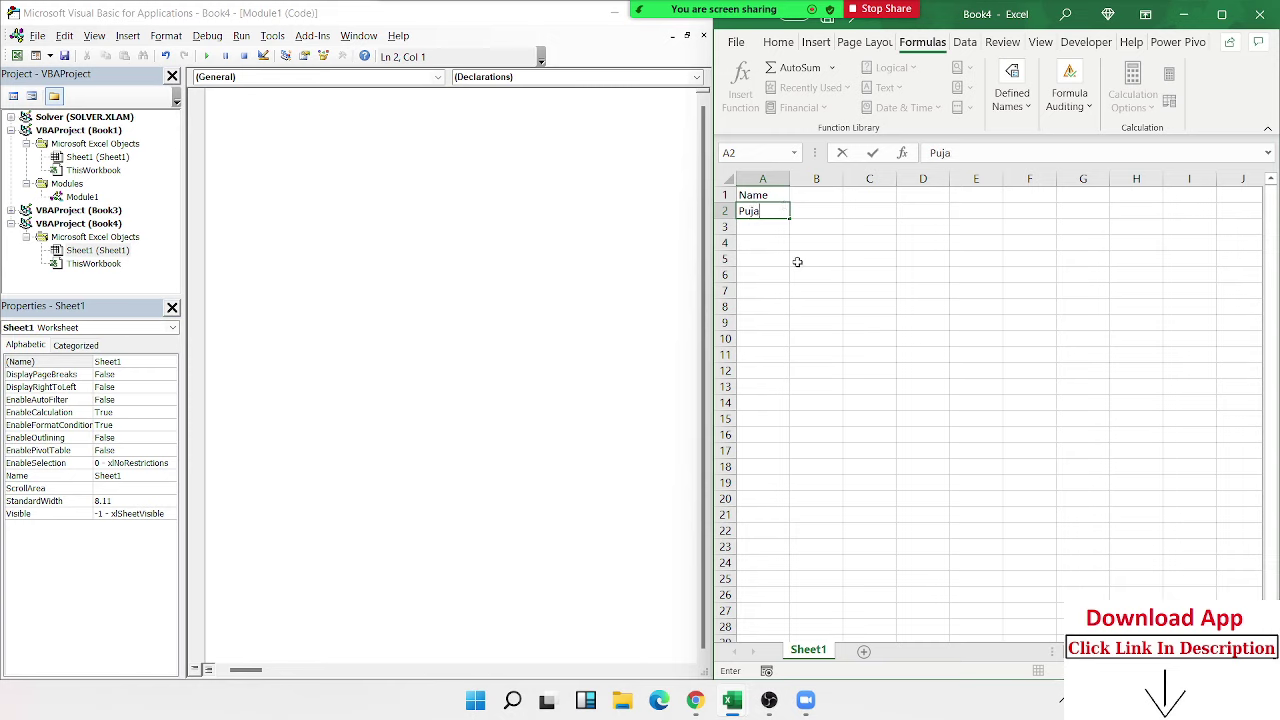
{"action": "left_click", "coordinate": [797, 262]}
{"action": "left_click", "coordinate": [807, 196]}
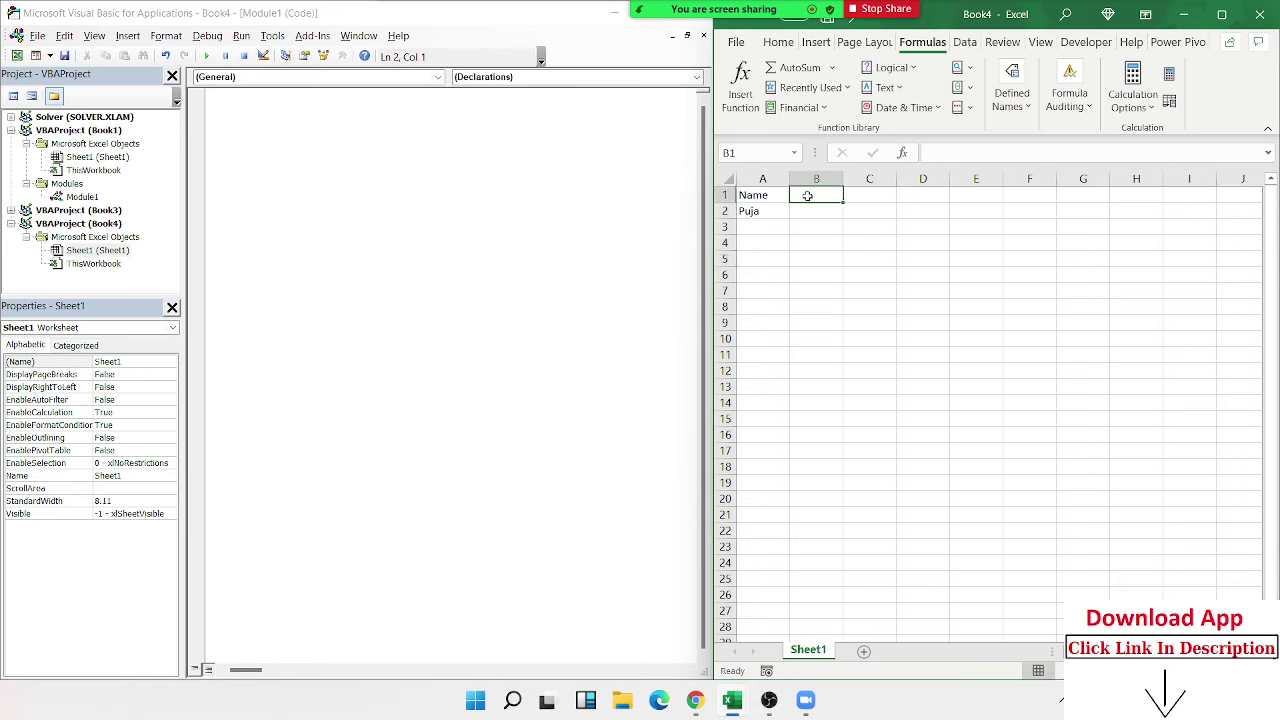
{"action": "type", "text": "Sales"}
{"action": "key", "text": "Return"}
{"action": "key", "text": "Left"}
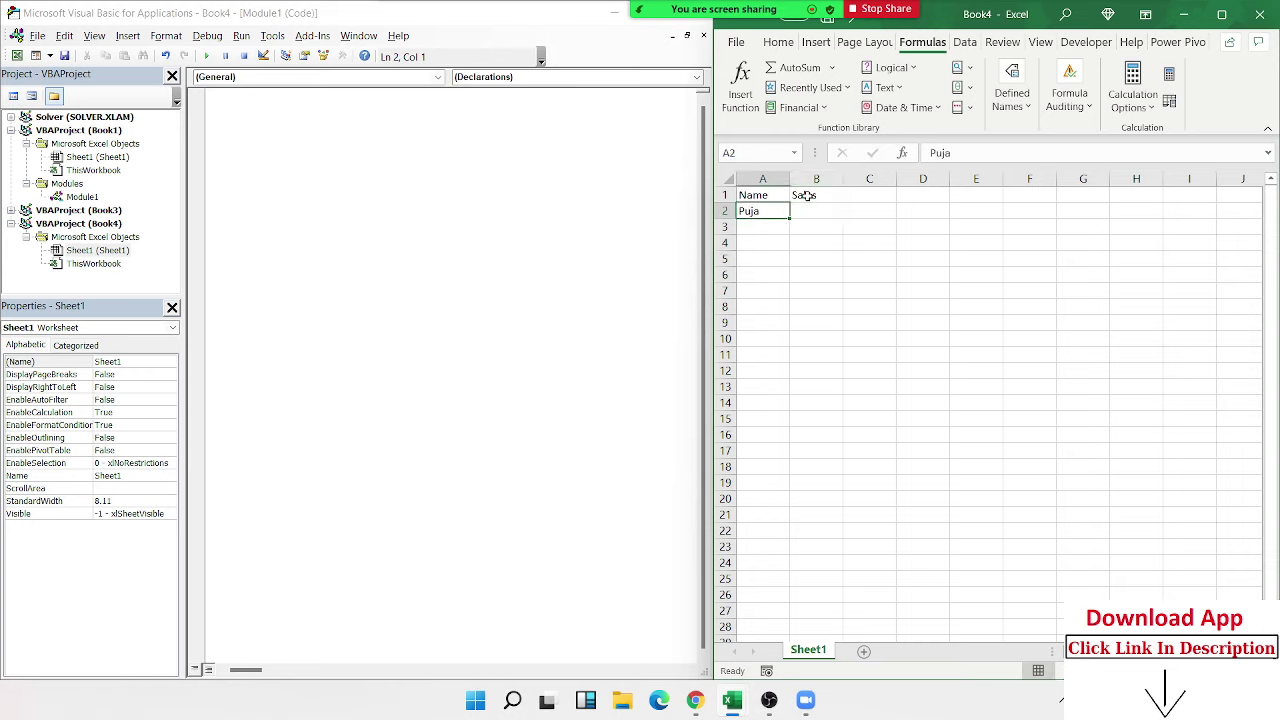
{"action": "left_click_drag", "start_coordinate": [790, 218], "coordinate": [665, 716]}
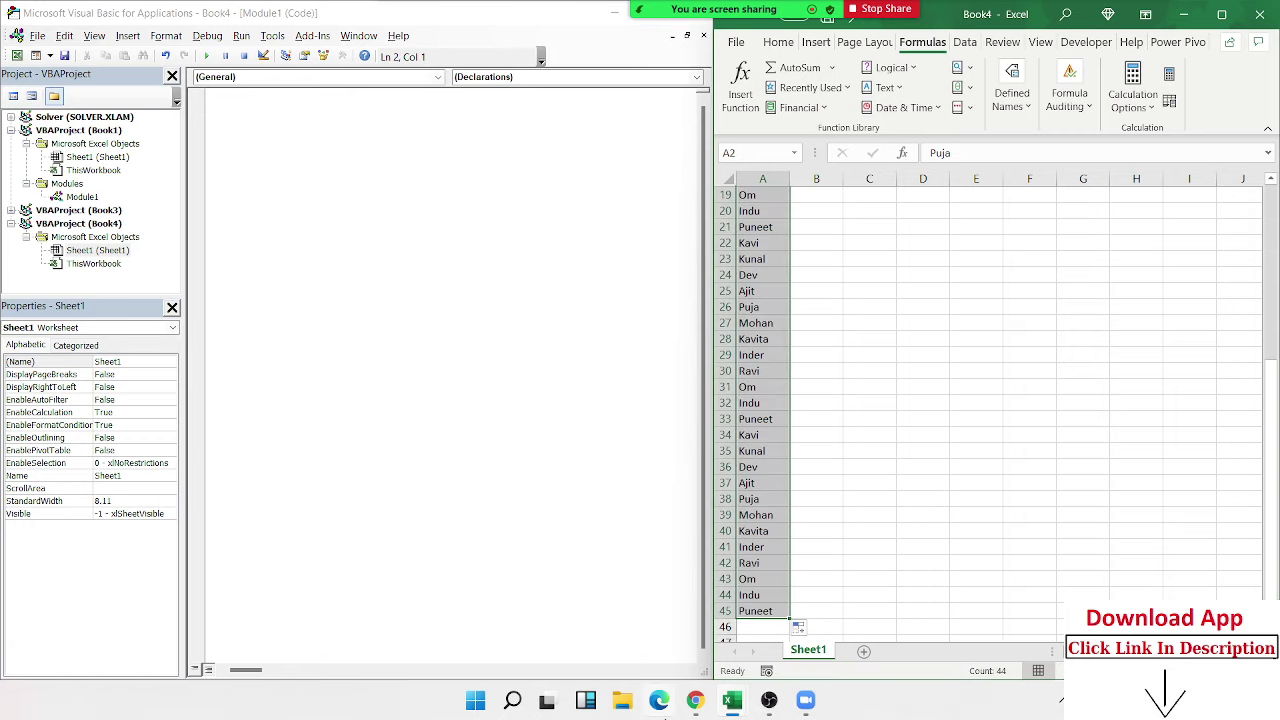
- Put =RANDBETWEEN(10,90) in B2 and fill it down column B to row 45
{"action": "key", "text": "Right"}
{"action": "type", "text": "="}
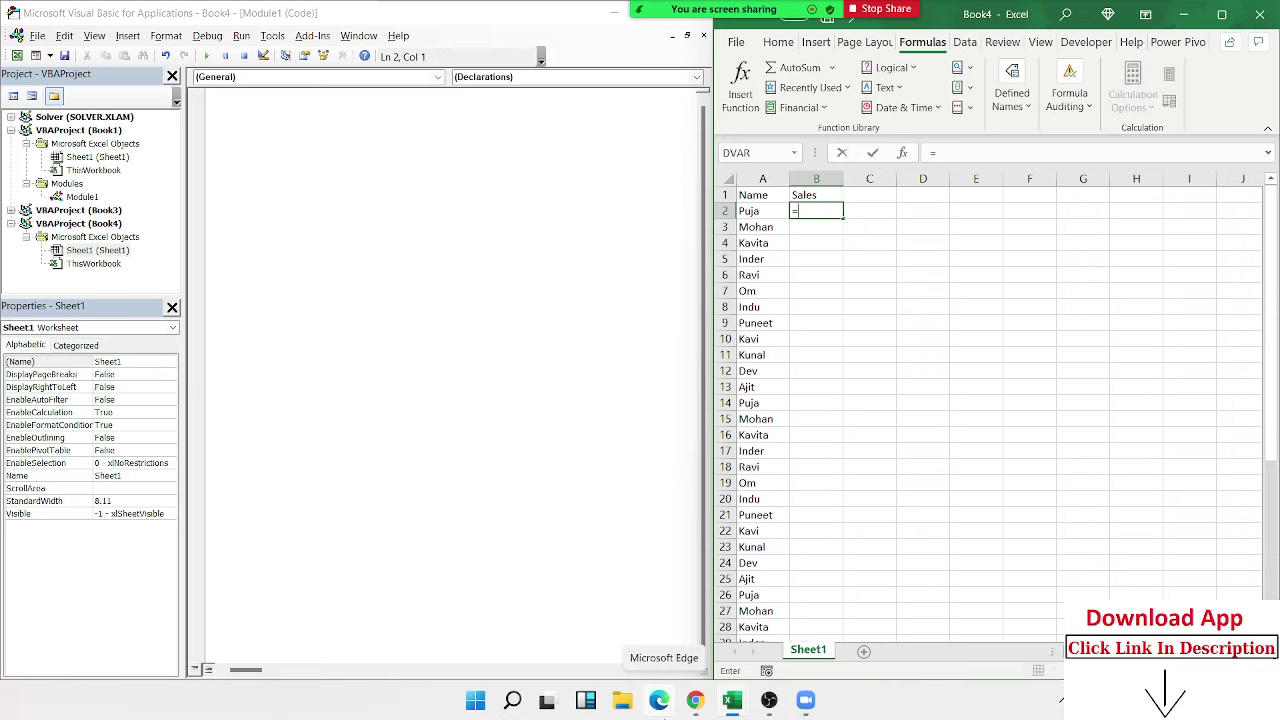
{"action": "type", "text": "er"}
{"action": "key", "text": "BackSpace"}
{"action": "key", "text": "BackSpace"}
{"action": "type", "text": "ra"}
{"action": "key", "text": "Down"}
{"action": "key", "text": "Down"}
{"action": "key", "text": "Down"}
{"action": "key", "text": "Tab"}
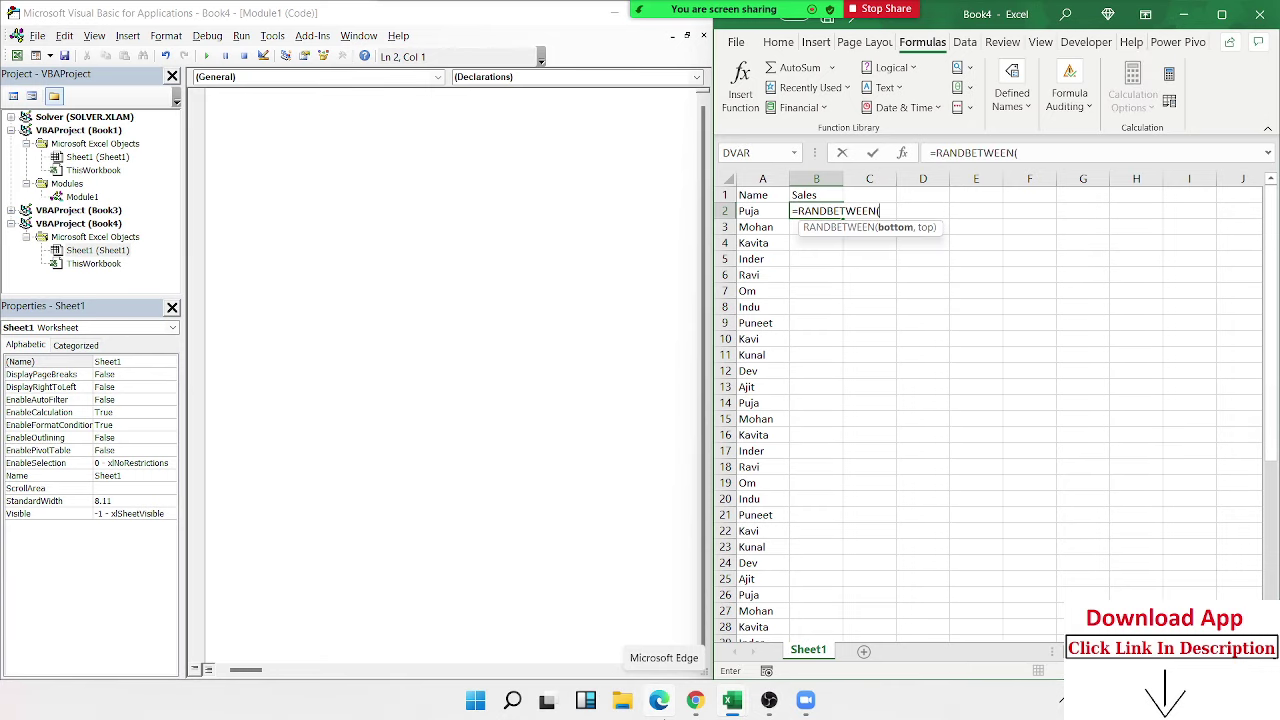
{"action": "type", "text": "0,9"}
{"action": "type", "text": "0"}
{"action": "key", "text": "Return"}
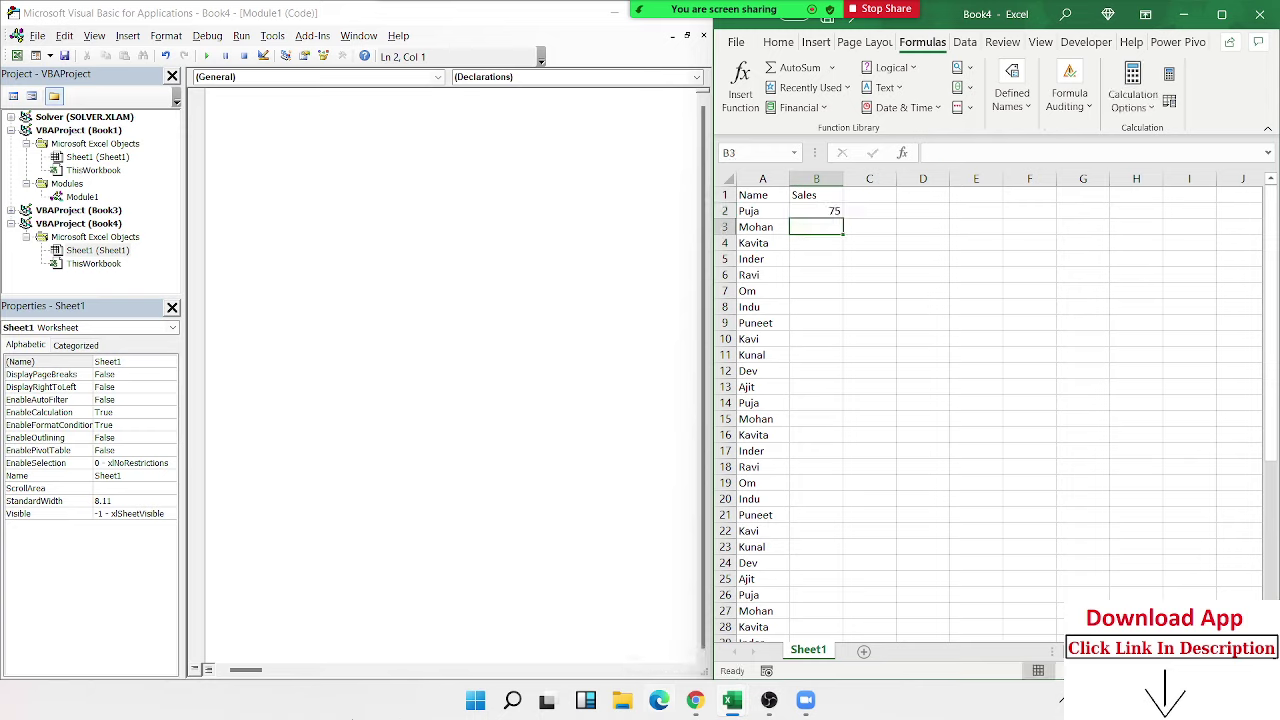
{"action": "left_click", "coordinate": [834, 212]}
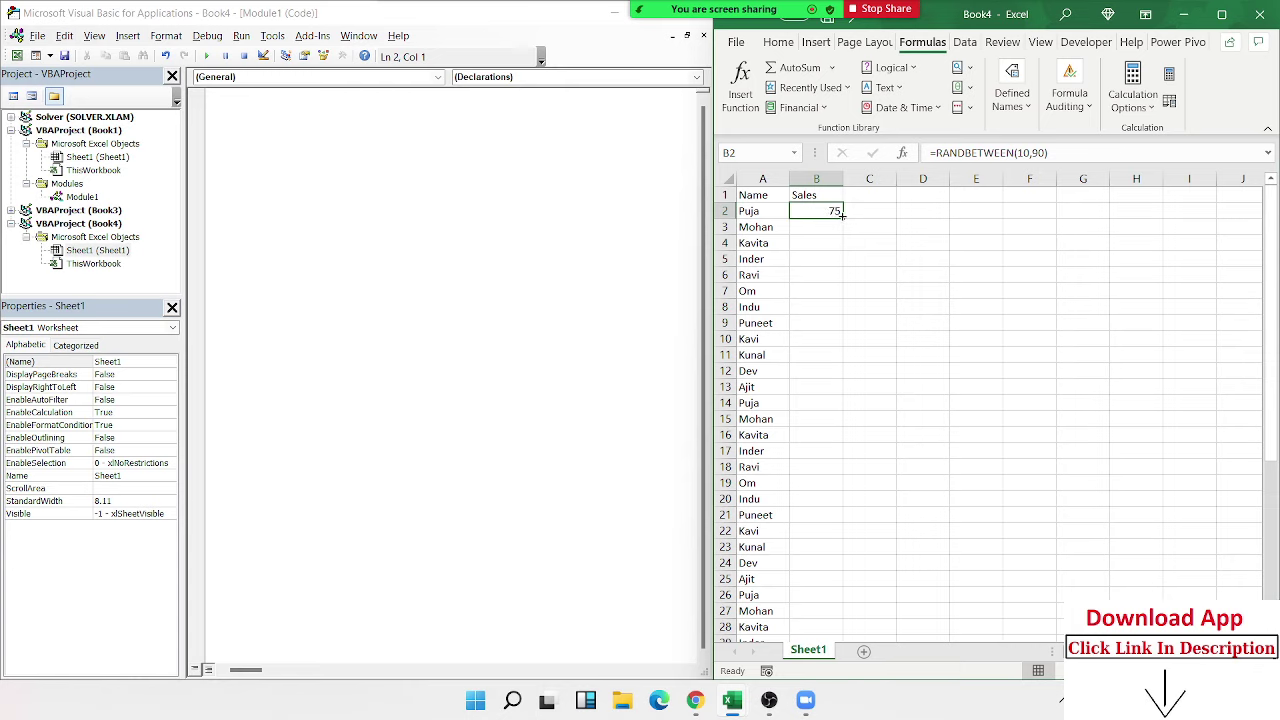
{"action": "double_click", "coordinate": [842, 213]}
- Copy the sales column and paste it back over itself as fixed values
{"action": "key", "text": "ctrl+c"}
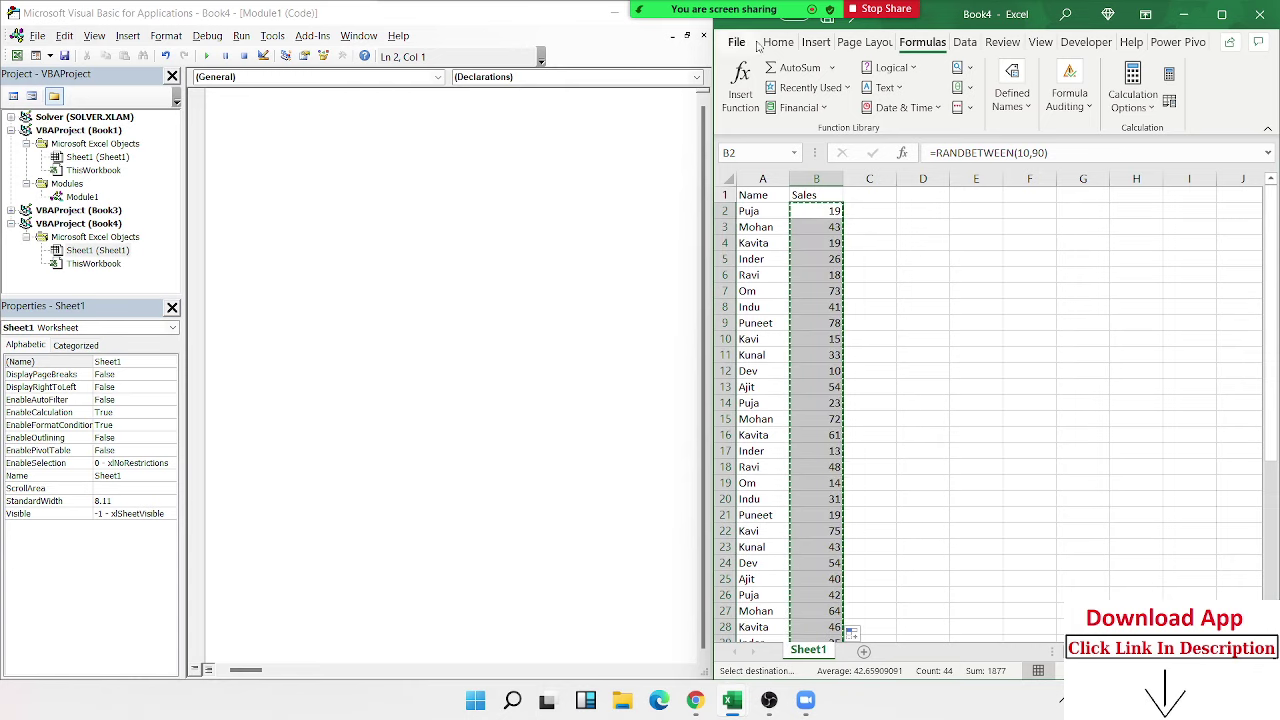
{"action": "left_click", "coordinate": [776, 43]}
{"action": "left_click", "coordinate": [742, 82]}
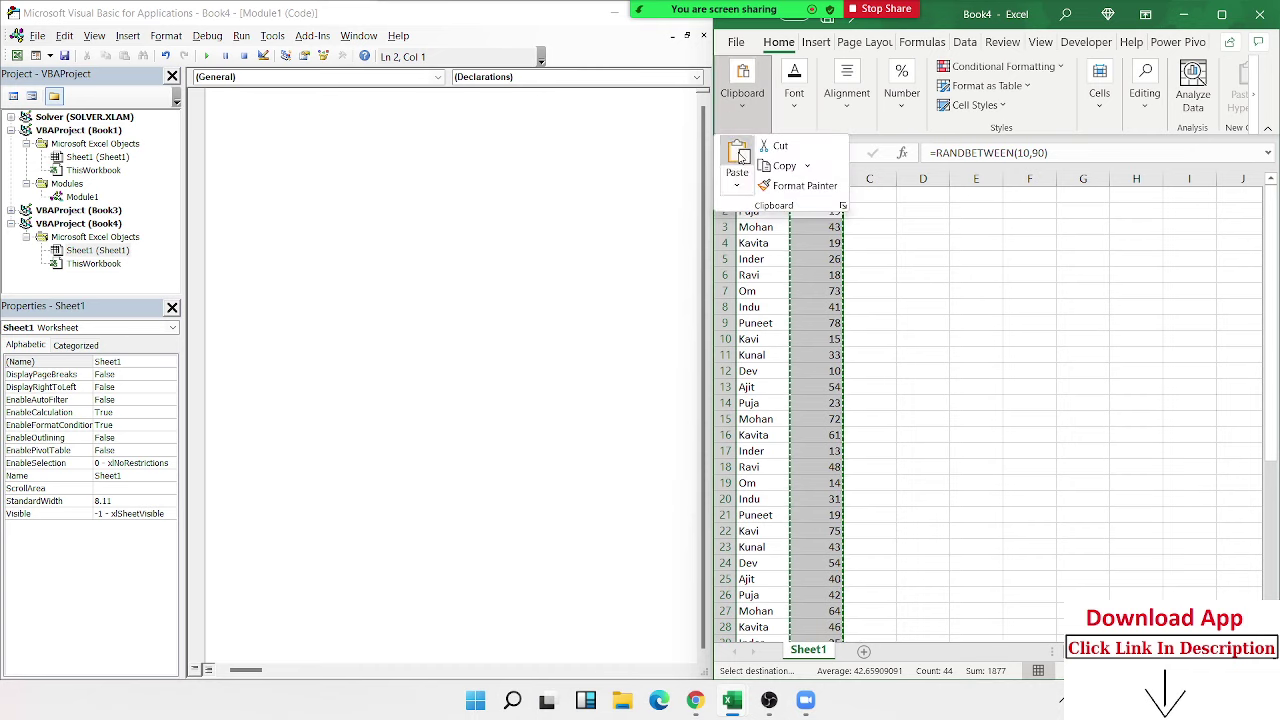
{"action": "left_click", "coordinate": [737, 184]}
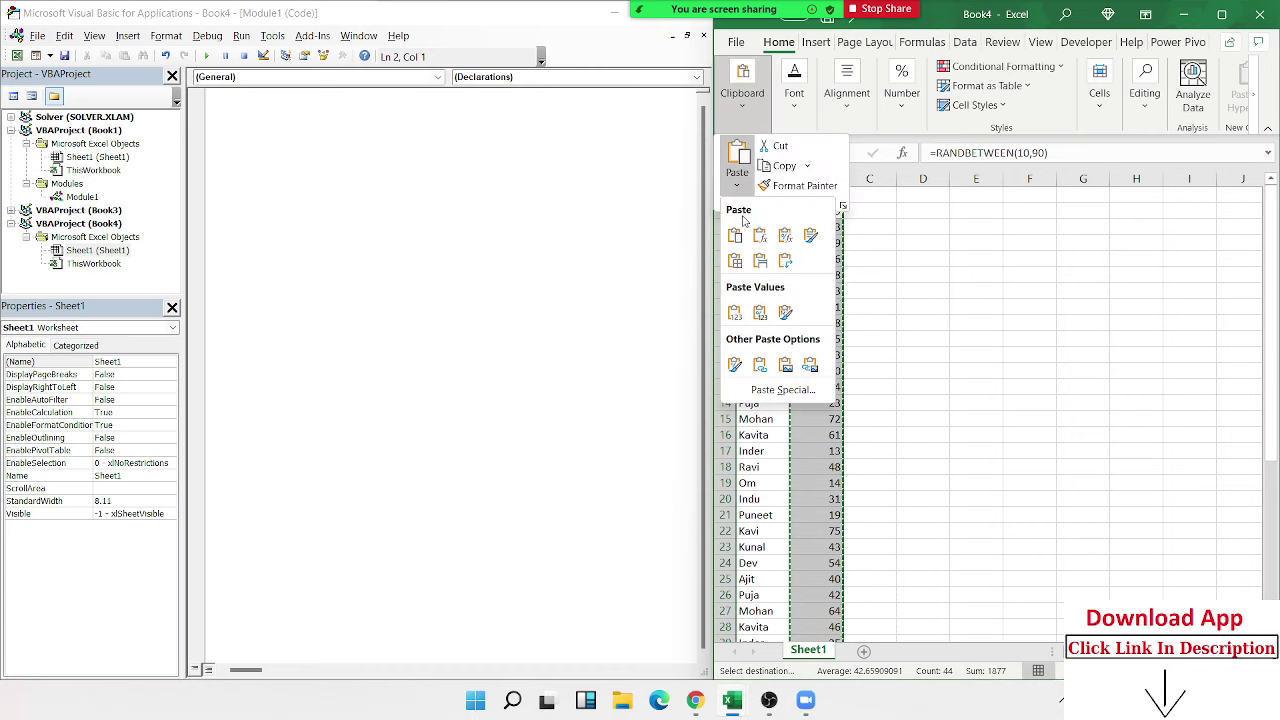
{"action": "left_click", "coordinate": [735, 315]}
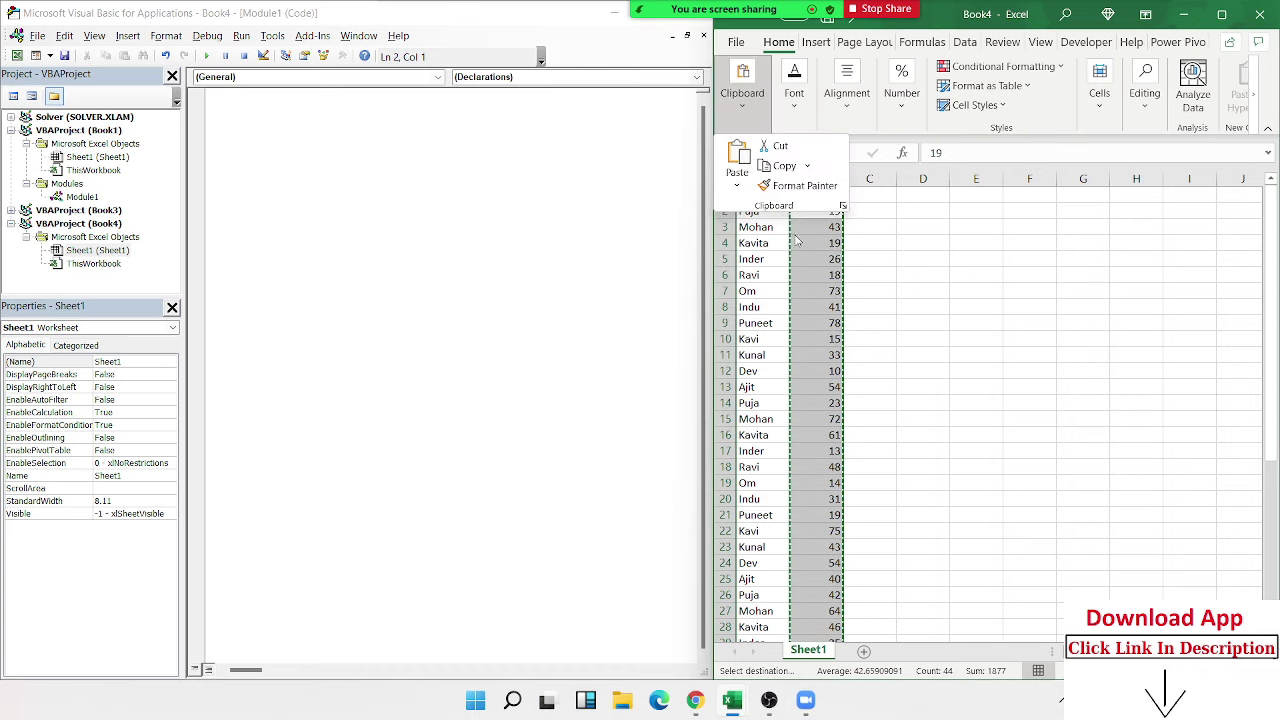
{"action": "key", "text": "Escape"}
{"action": "left_click", "coordinate": [893, 227]}
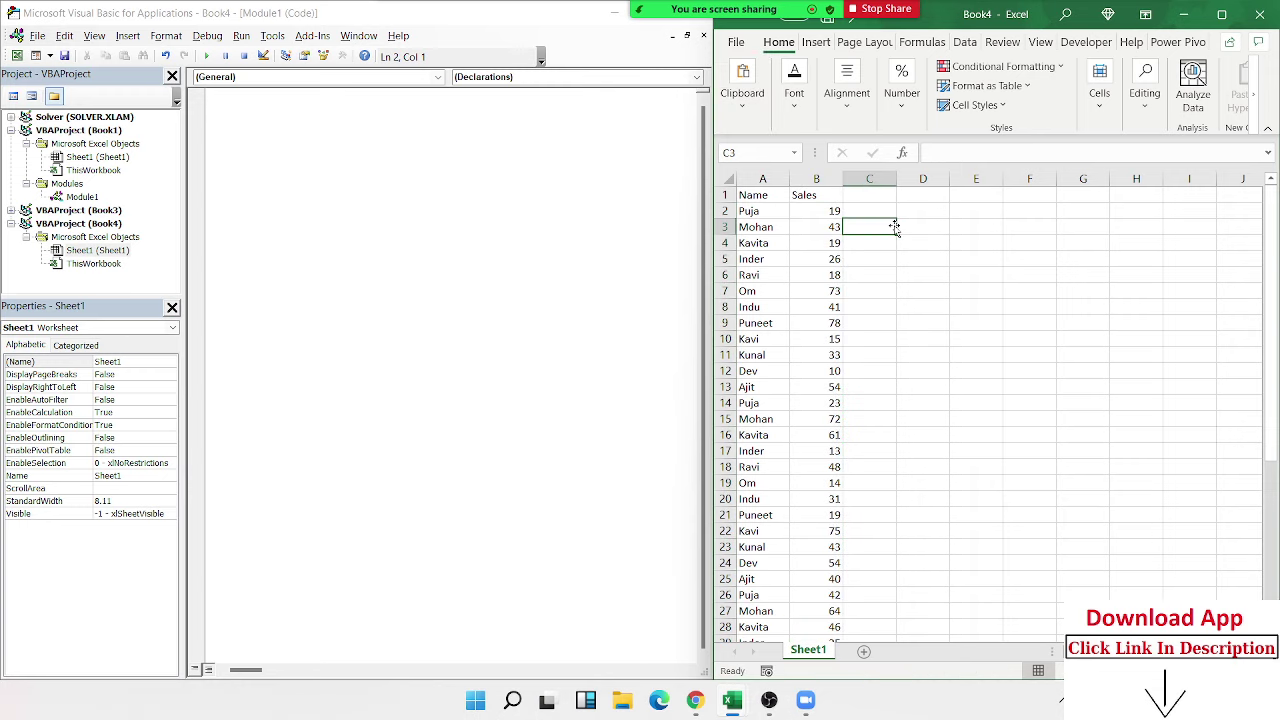
- Check the top and bottom of the Sales column, then return to the VBA editor
{"action": "key", "text": "ctrl+Up"}
{"action": "key", "text": "Left"}
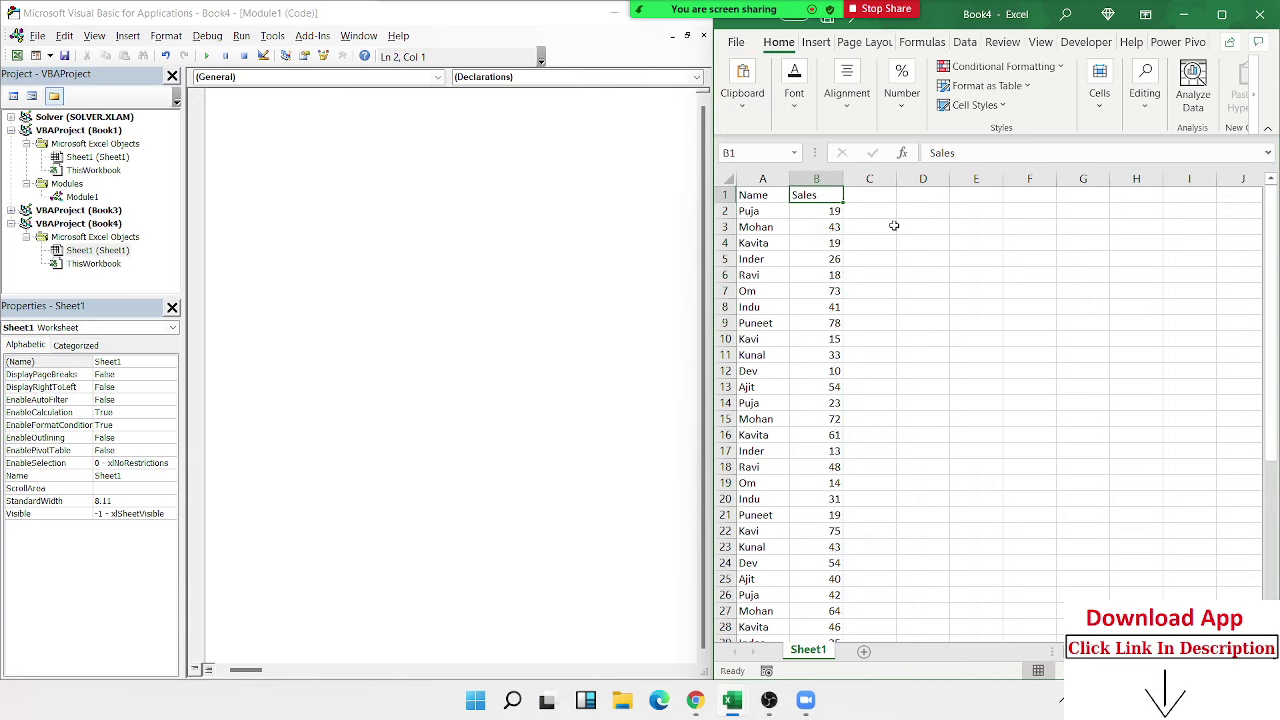
{"action": "key", "text": "ctrl+Down"}
{"action": "key", "text": "ctrl+Up"}
{"action": "key", "text": "alt+F11"}
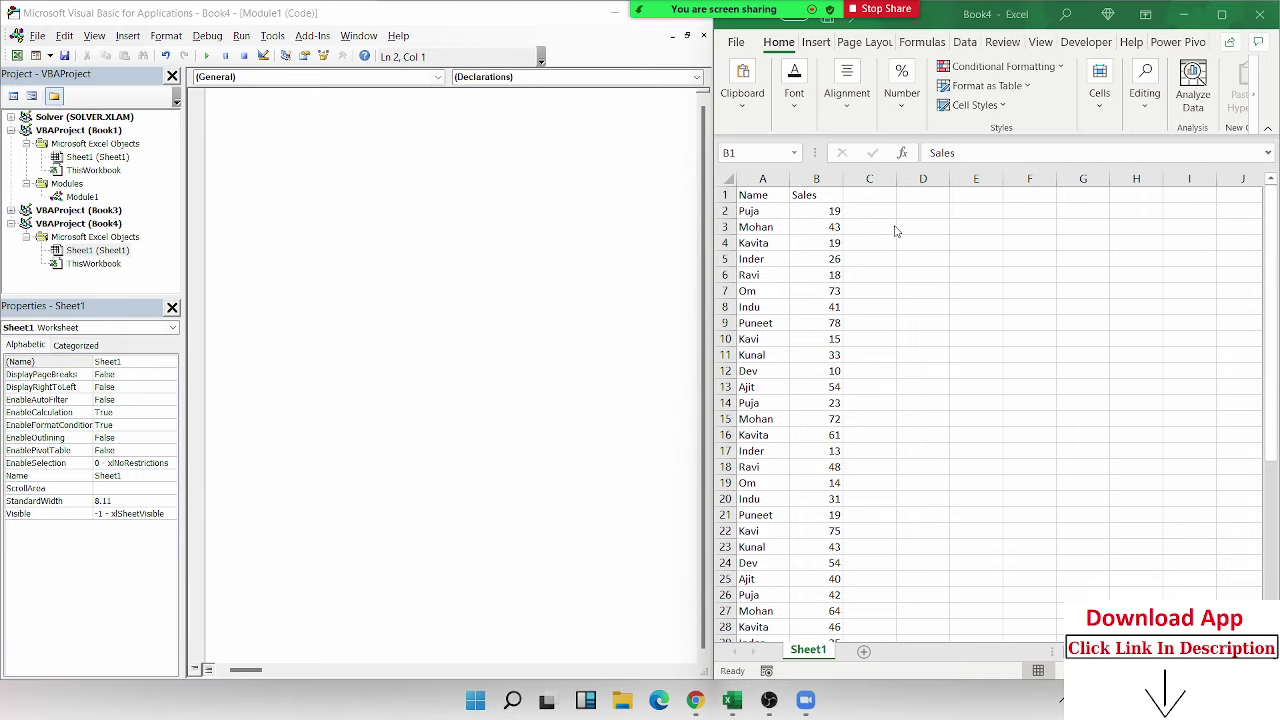
- Enter Puja in D4 and =VLOOKUP(D4,A:B,2,0) in E4, returning 19
{"action": "left_click", "coordinate": [940, 242]}
{"action": "double_click", "coordinate": [947, 242]}
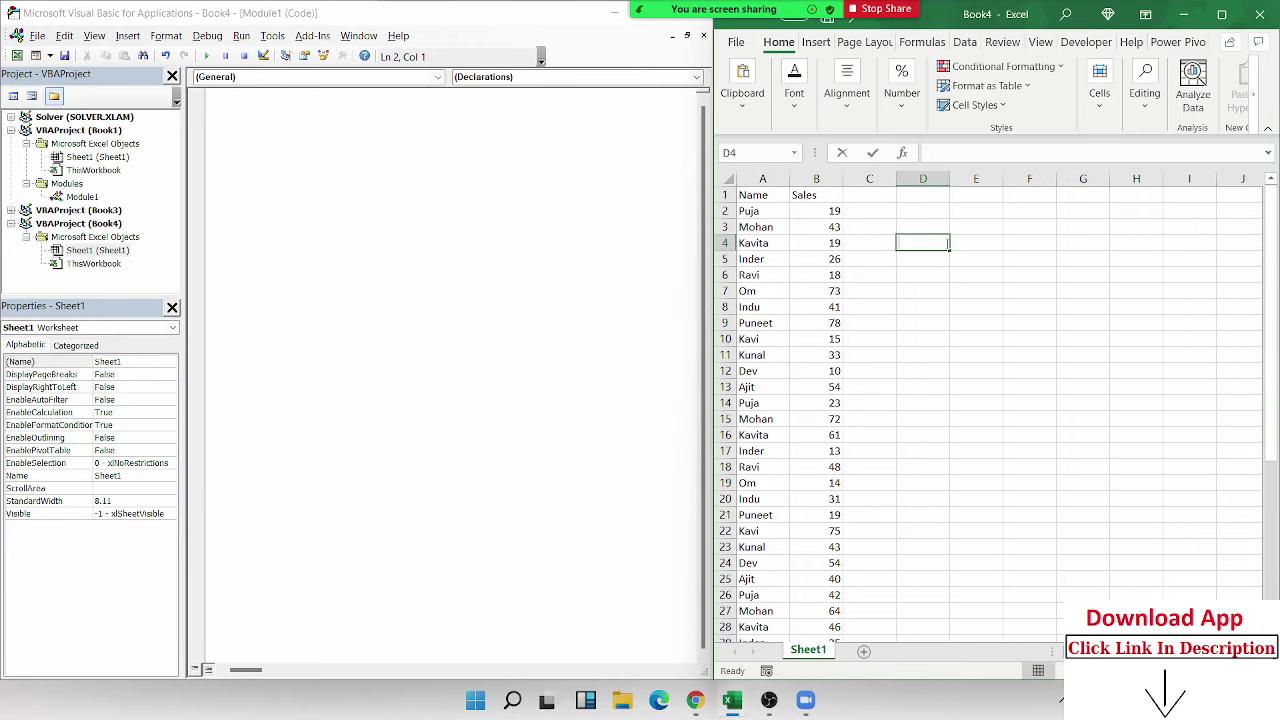
{"action": "type", "text": "Puja"}
{"action": "key", "text": "Tab"}
{"action": "type", "text": "="}
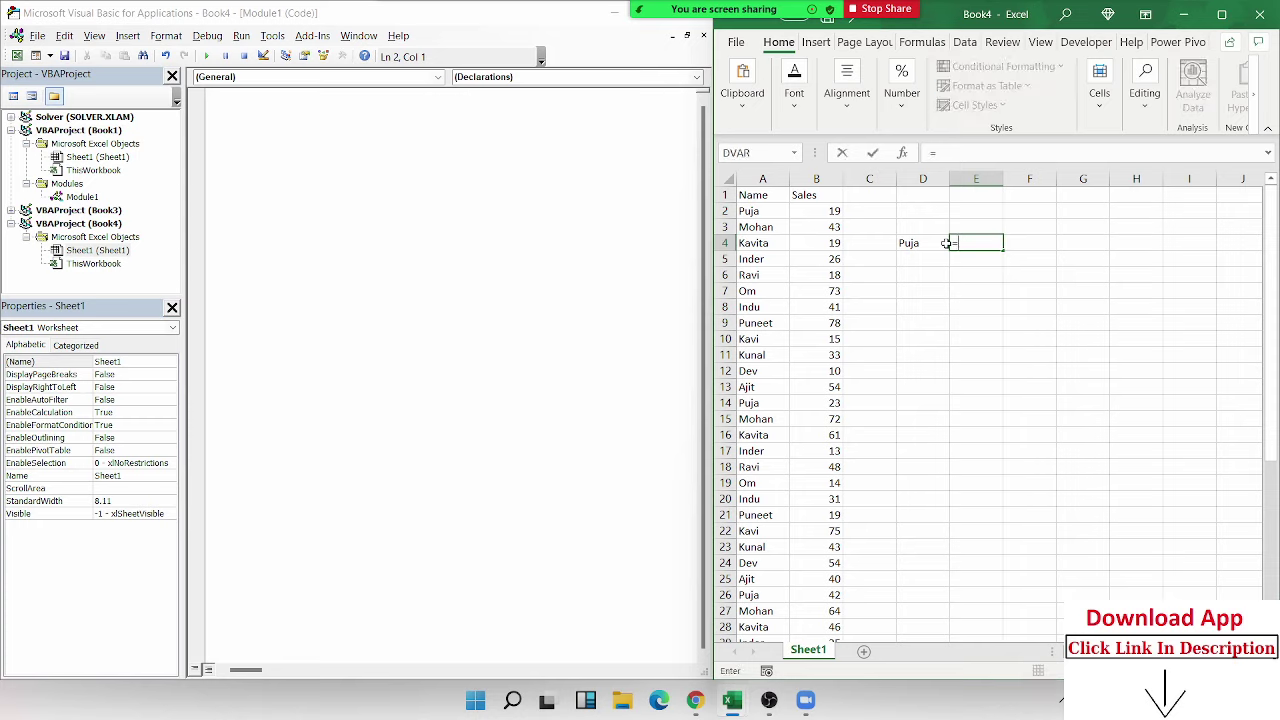
{"action": "type", "text": "vl"}
{"action": "key", "text": "Tab"}
{"action": "left_click", "coordinate": [946, 243]}
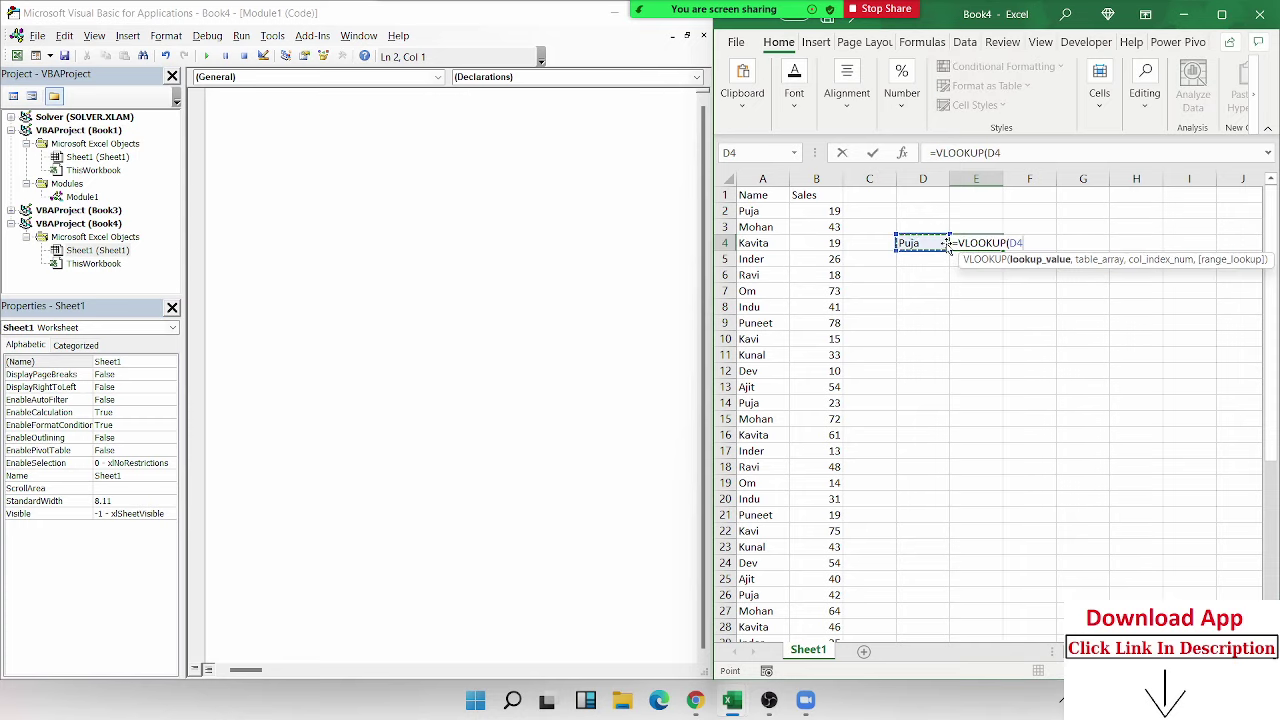
{"action": "type", "text": ","}
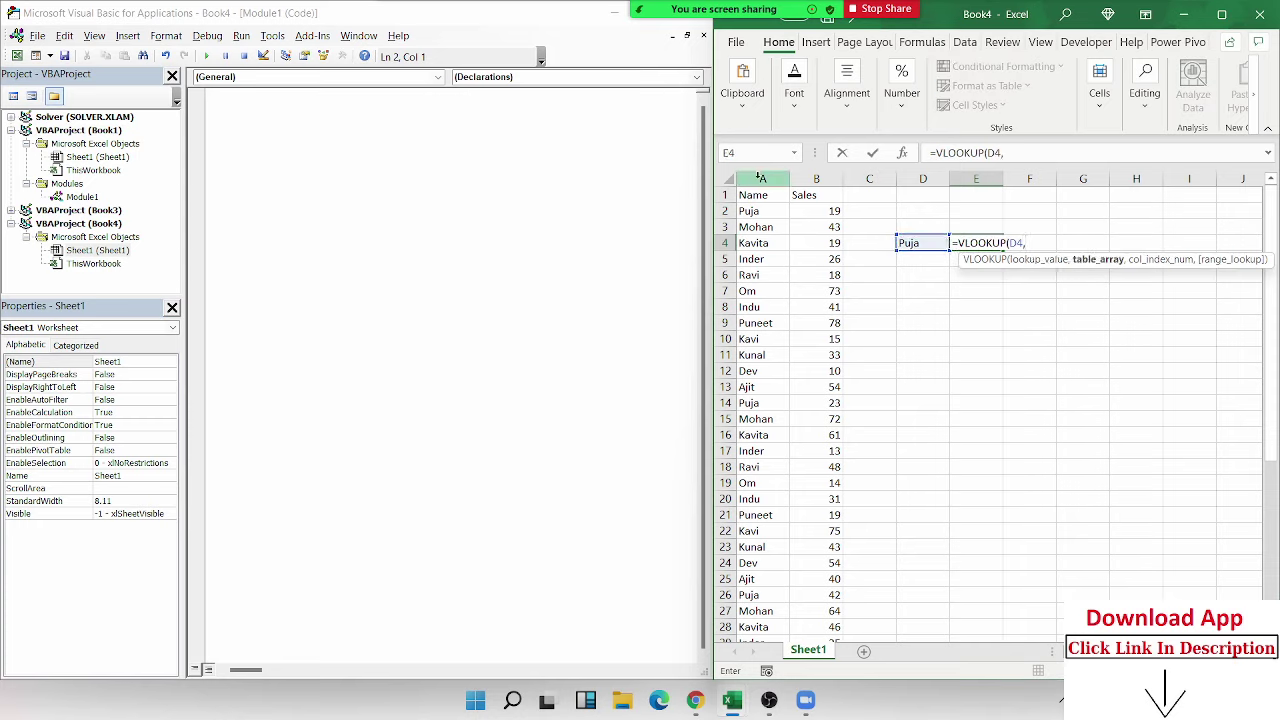
{"action": "left_click_drag", "start_coordinate": [760, 178], "coordinate": [797, 178]}
{"action": "type", "text": ","}
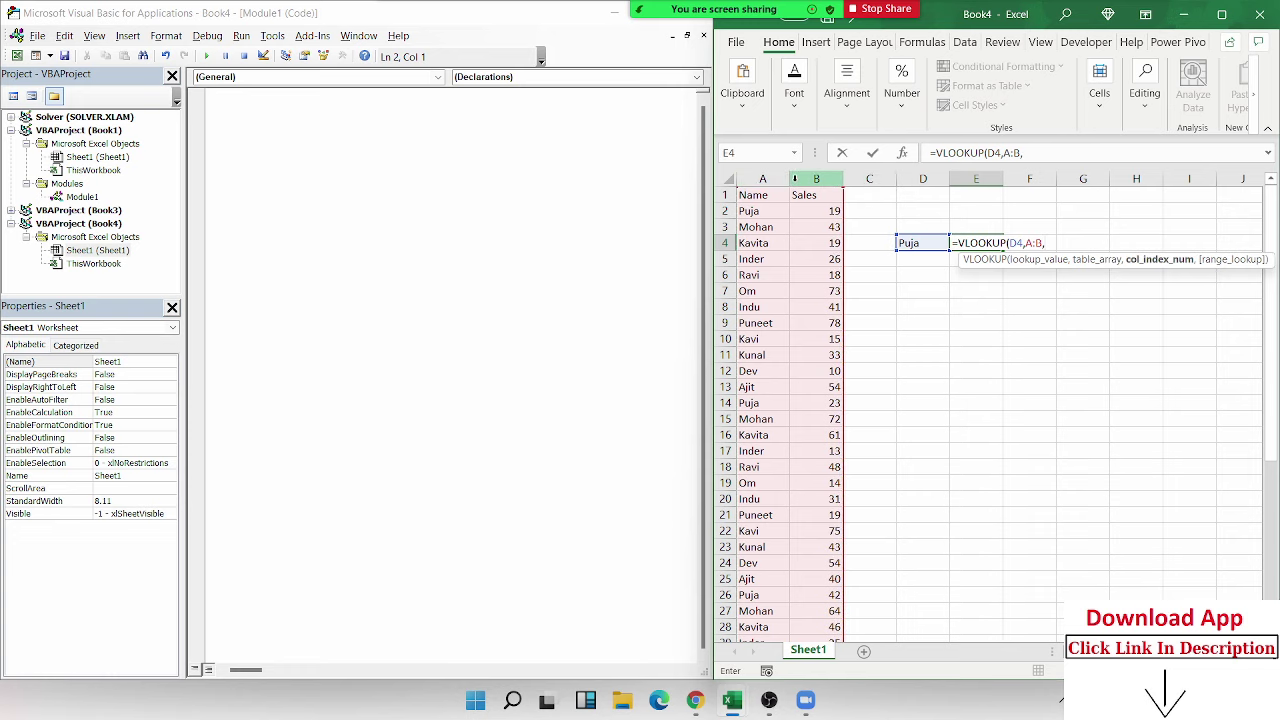
{"action": "type", "text": "2,0"}
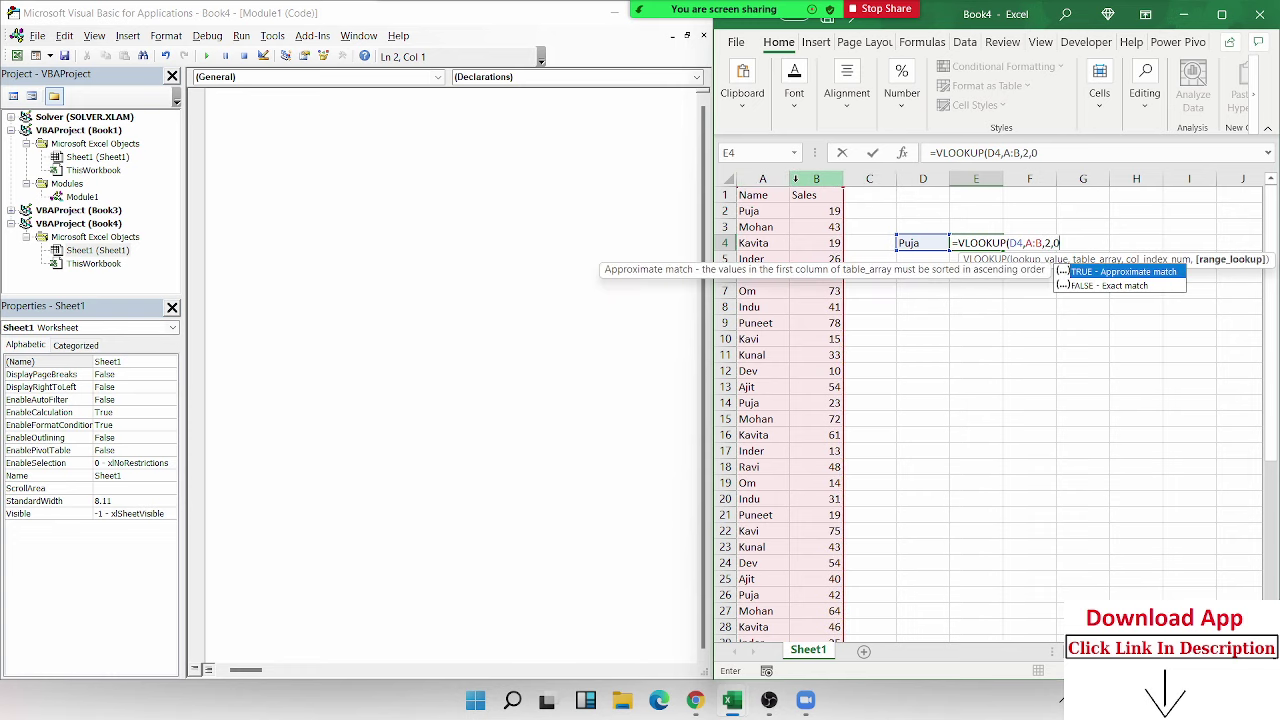
{"action": "key", "text": "Return"}
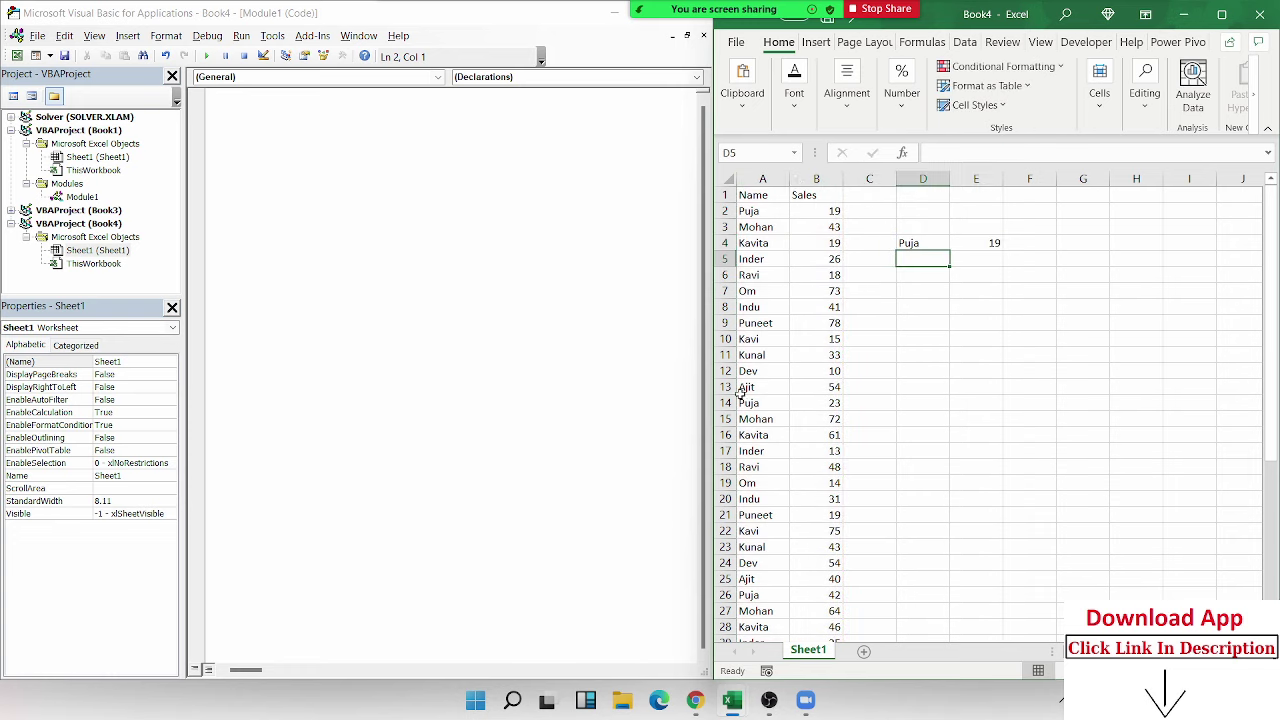
- Type a test value 19,23 in E5 and discard it
{"action": "left_click", "coordinate": [814, 418]}
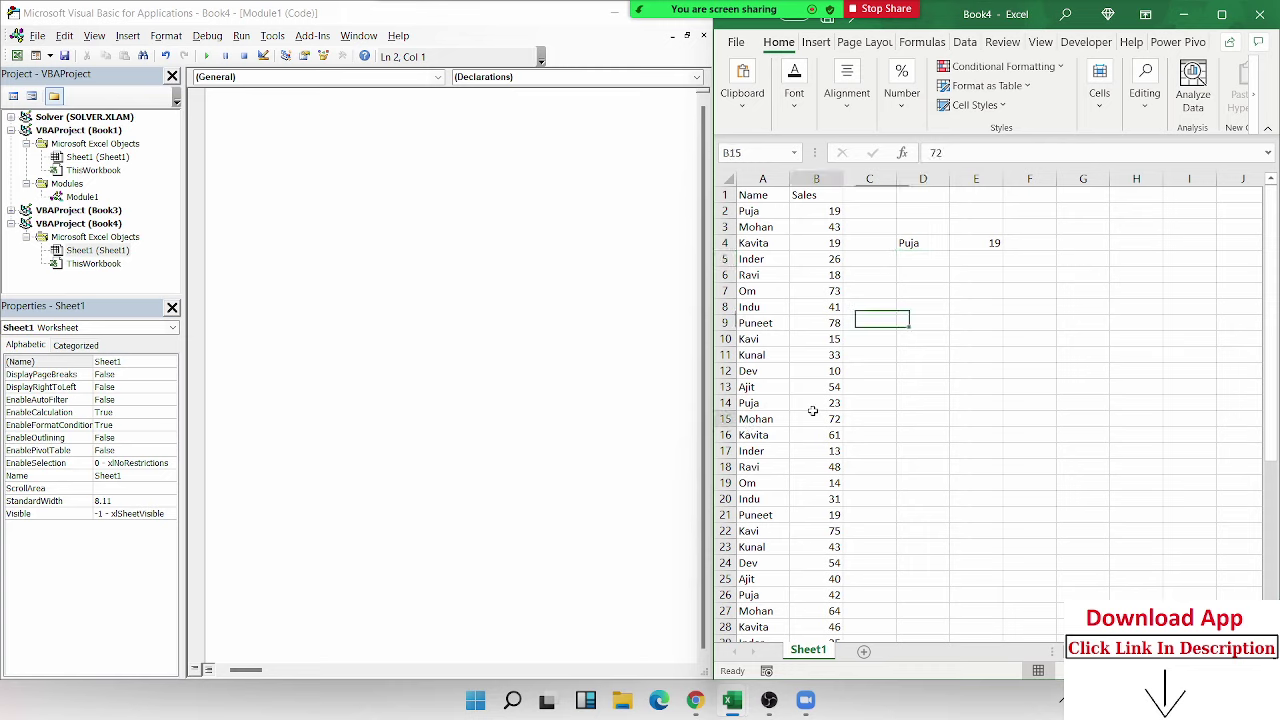
{"action": "left_click", "coordinate": [986, 258]}
{"action": "type", "text": "19"}
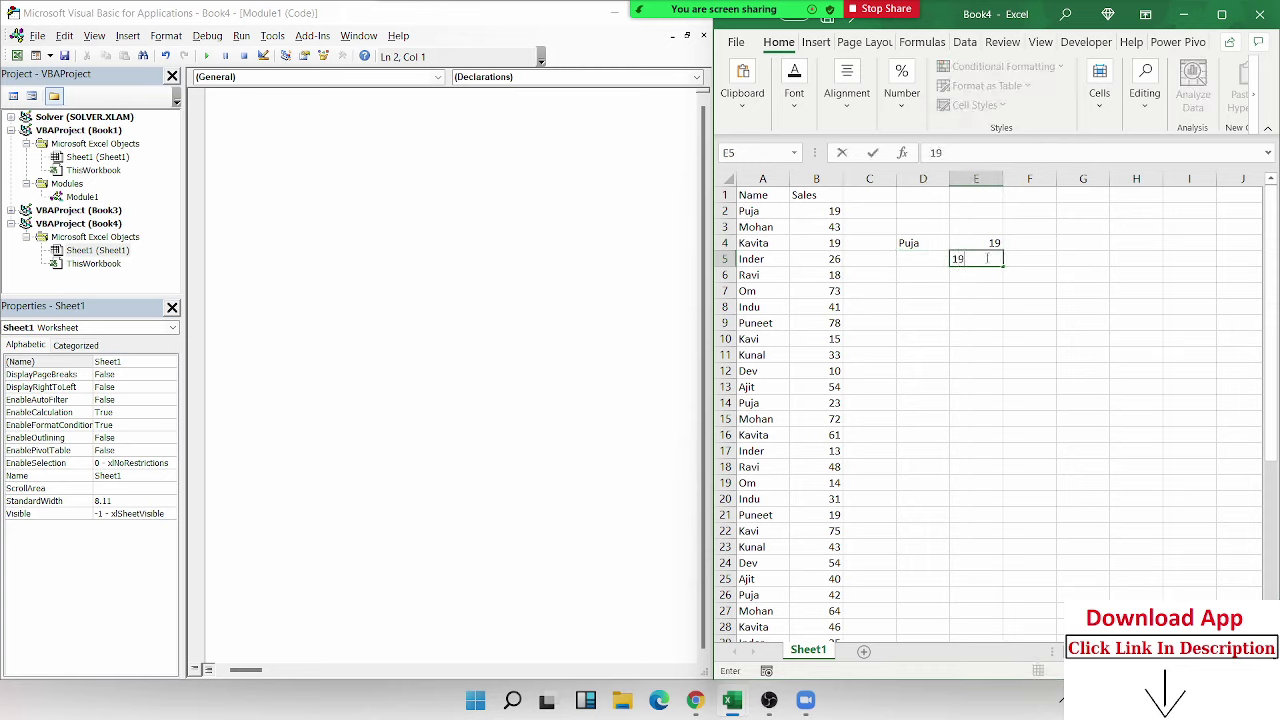
{"action": "type", "text": ",23,"}
{"action": "key", "text": "Escape"}
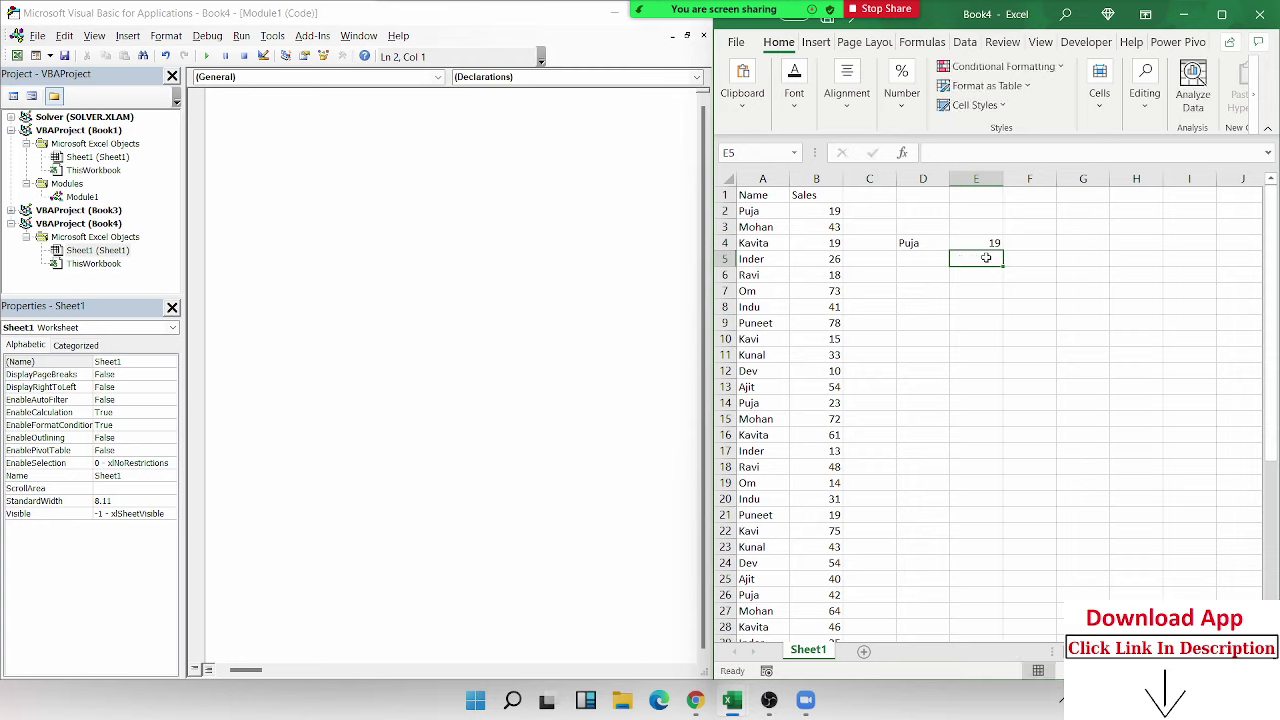
{"action": "key", "text": "Up"}
{"action": "key", "text": "Up"}
{"action": "key", "text": "Up"}
{"action": "type", "text": "="}
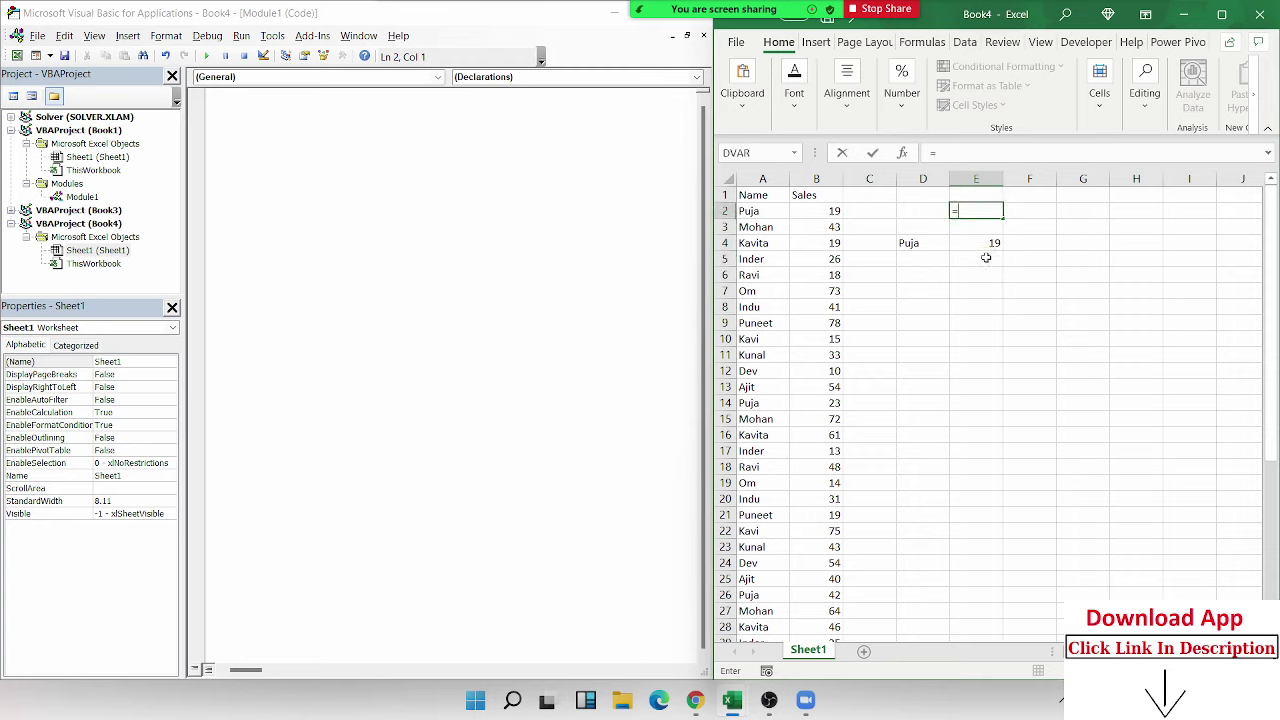
{"action": "type", "text": "te"}
{"action": "key", "text": "Down"}
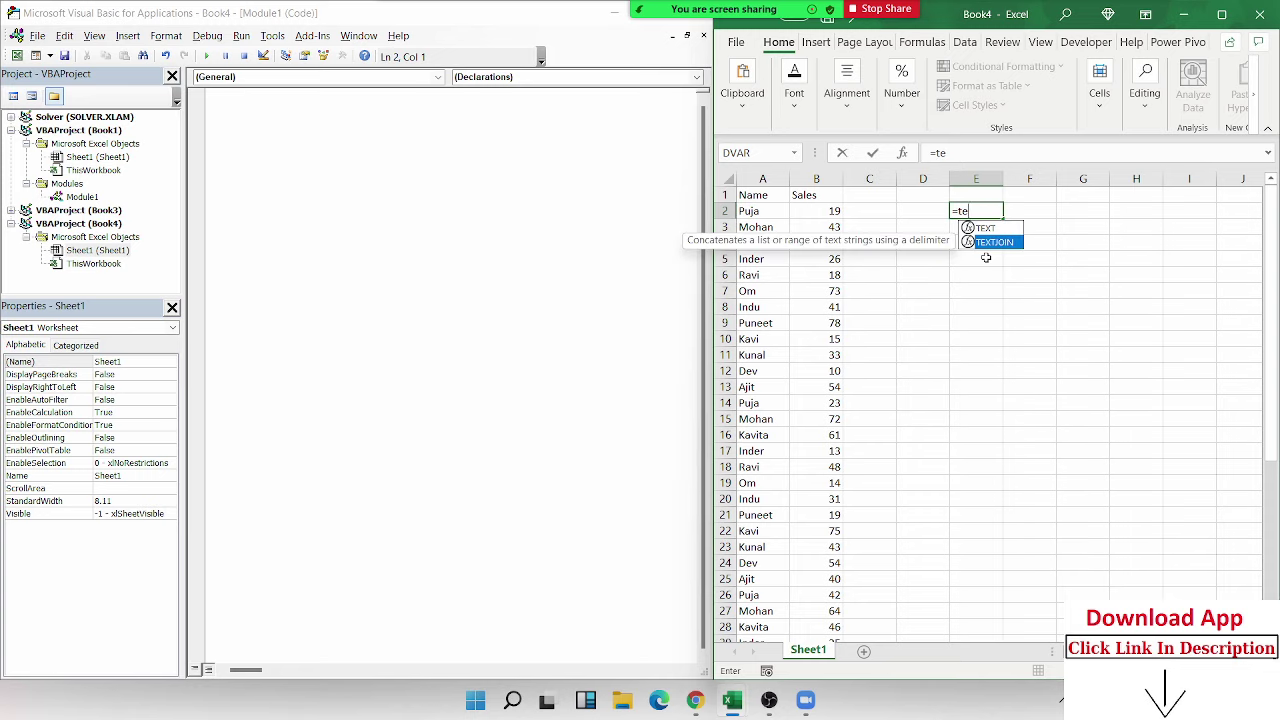
{"action": "key", "text": "Tab"}
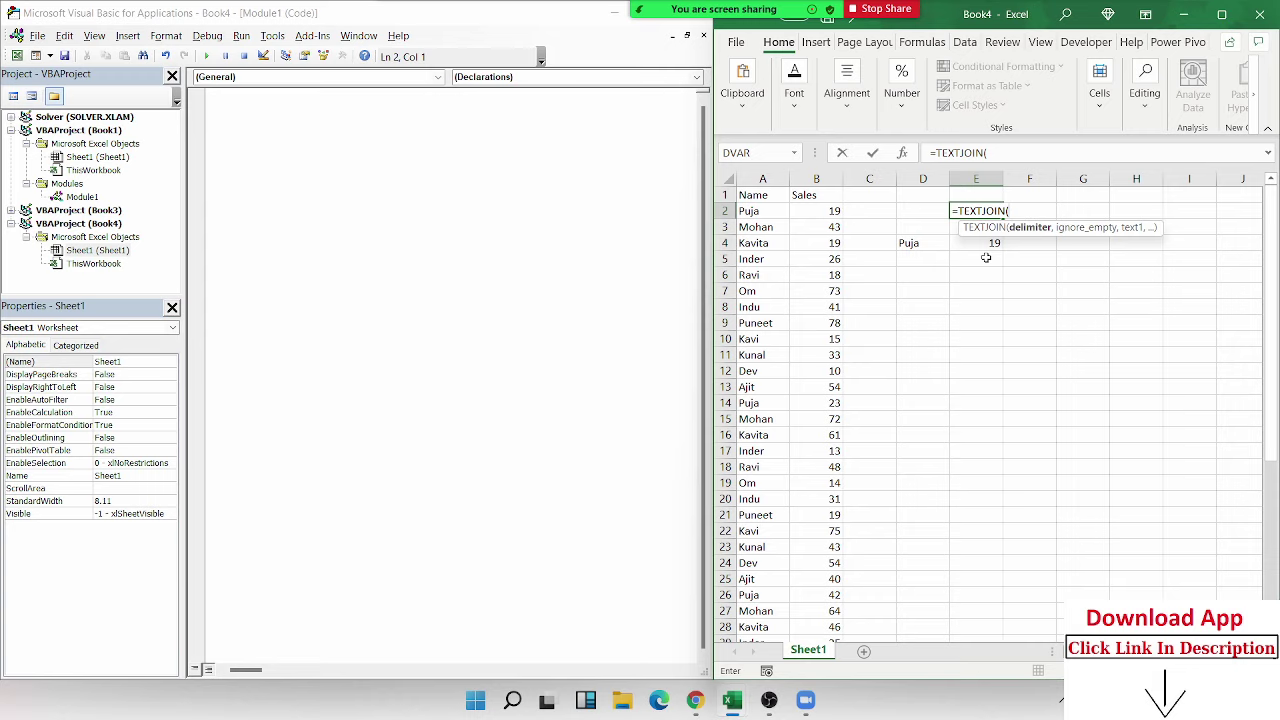
{"action": "key", "text": "Escape"}
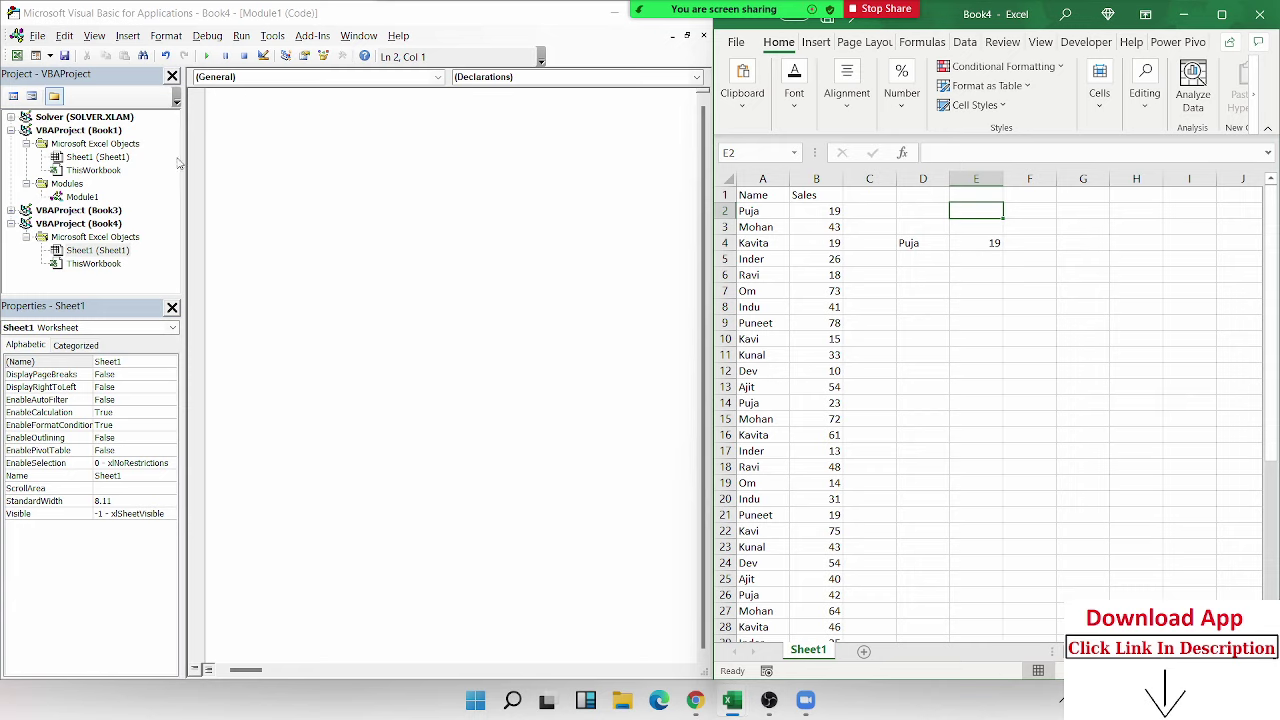
- Insert a class module, then add a standard module to Book4's project
{"action": "left_click", "coordinate": [128, 36]}
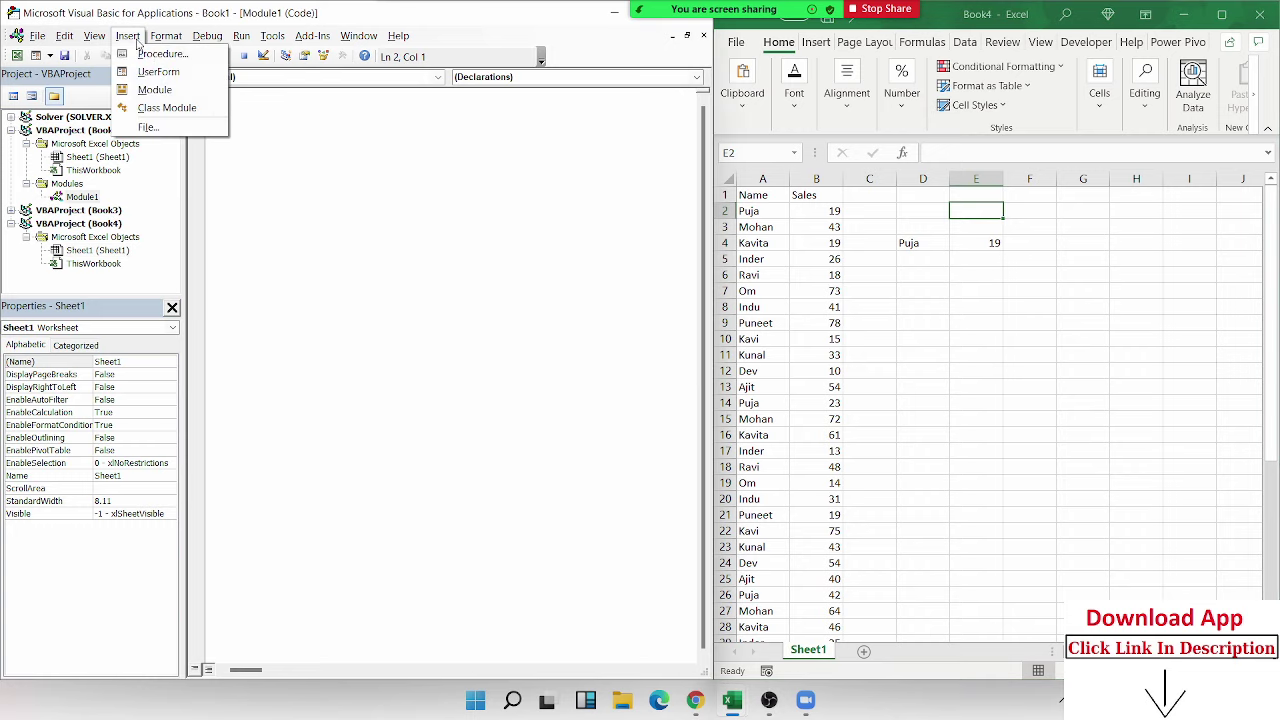
{"action": "left_click", "coordinate": [134, 106]}
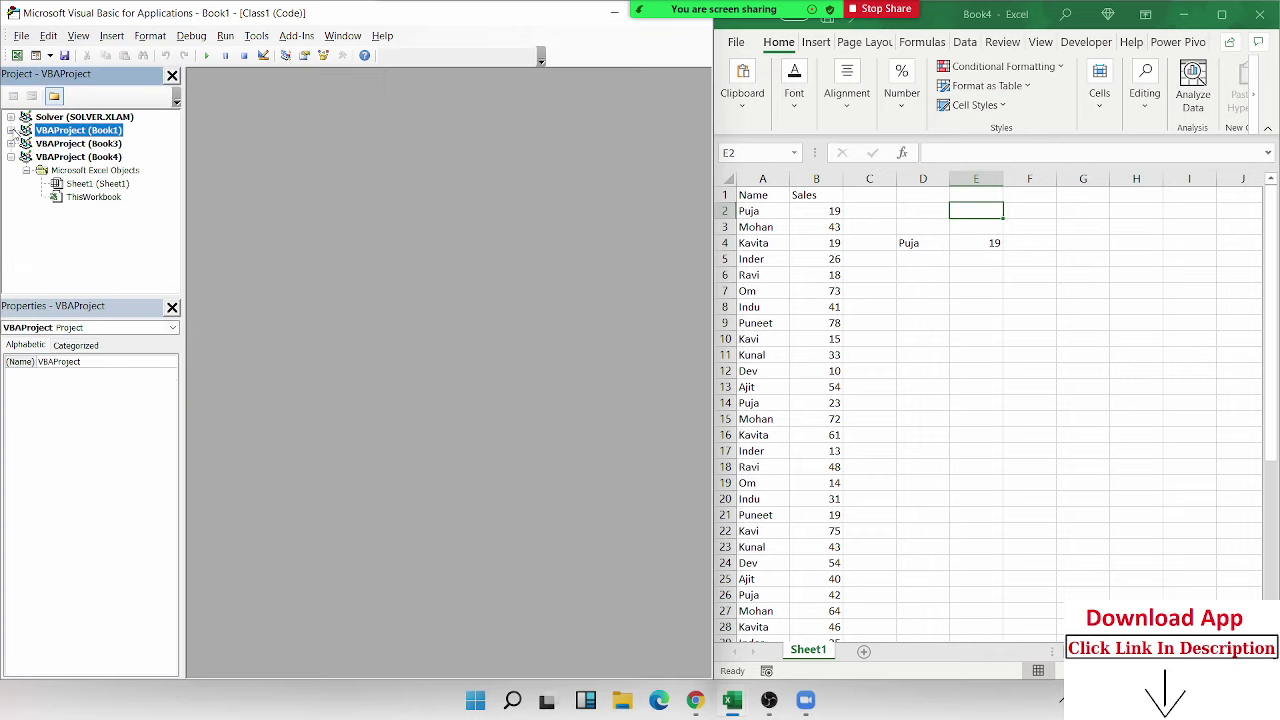
{"action": "left_click", "coordinate": [13, 131]}
{"action": "left_click", "coordinate": [88, 185]}
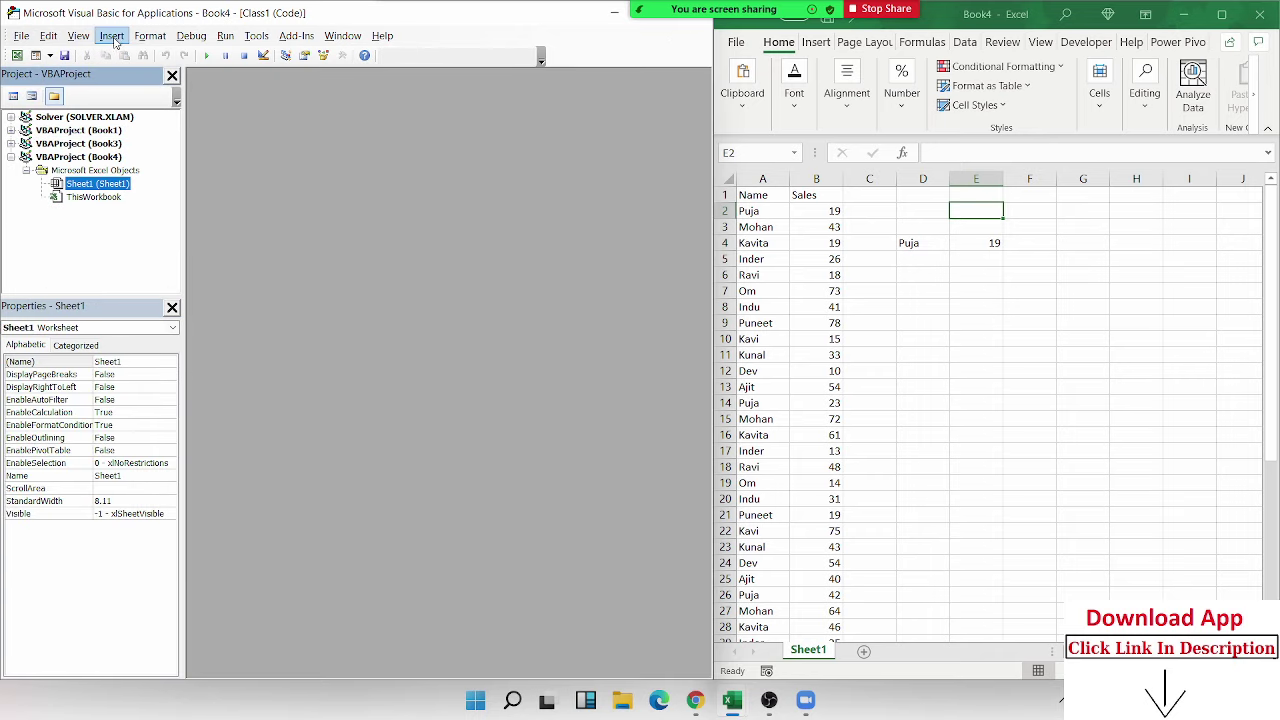
{"action": "left_click", "coordinate": [111, 36]}
{"action": "left_click", "coordinate": [129, 92]}
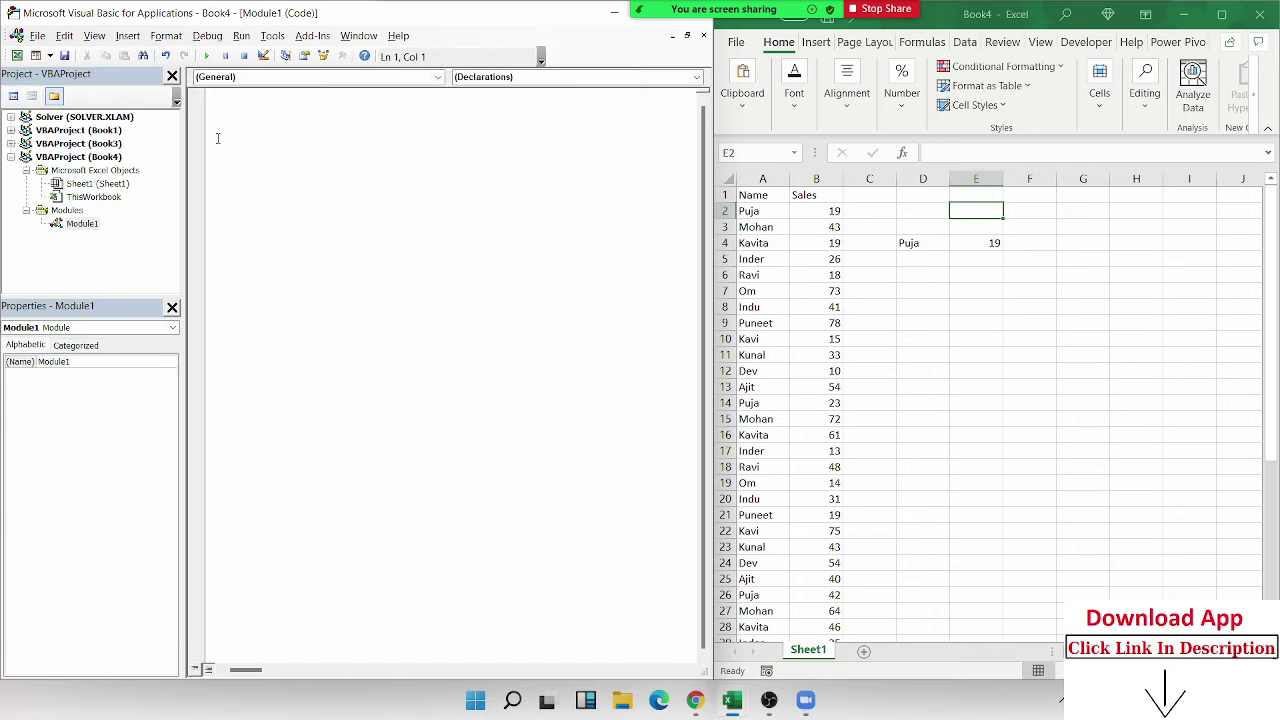
- Type Function Alookup( in Module1, dismissing the compile error and participants list
{"action": "type", "text": "Func"}
{"action": "type", "text": "tion"}
{"action": "mouse_move", "coordinate": [694, 8]}
{"action": "left_click", "coordinate": [634, 16]}
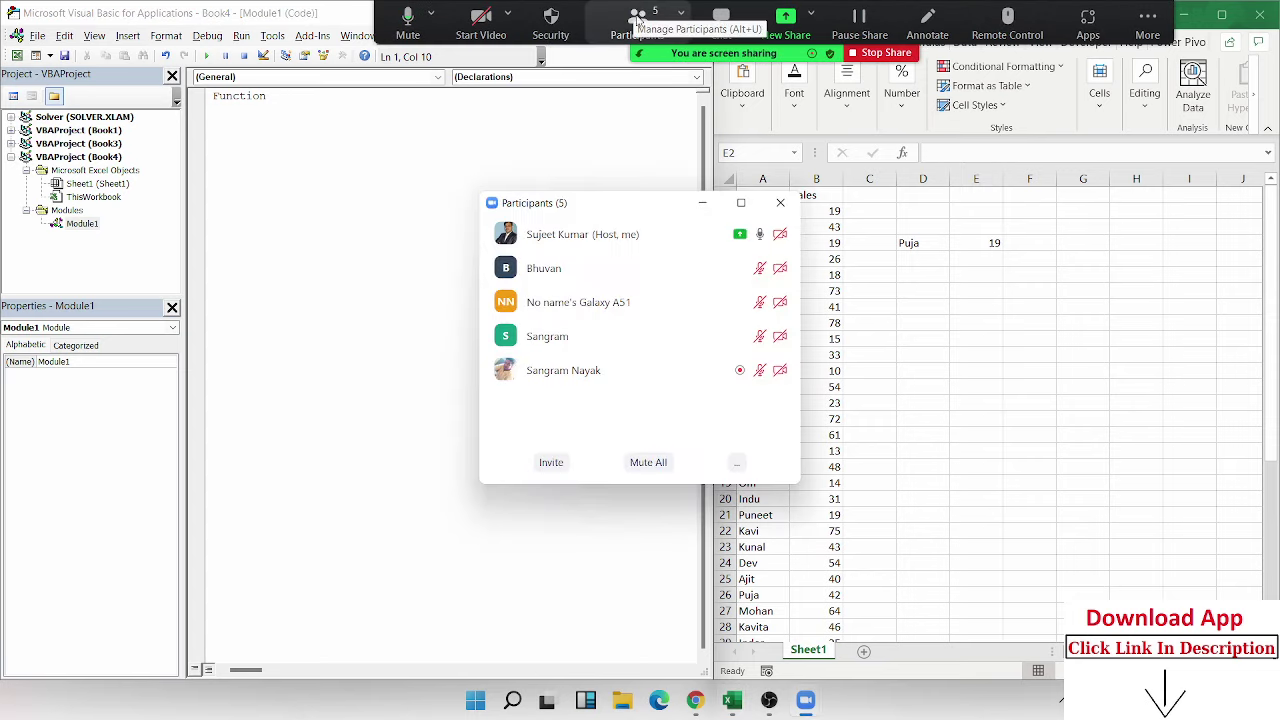
{"action": "left_click", "coordinate": [783, 207]}
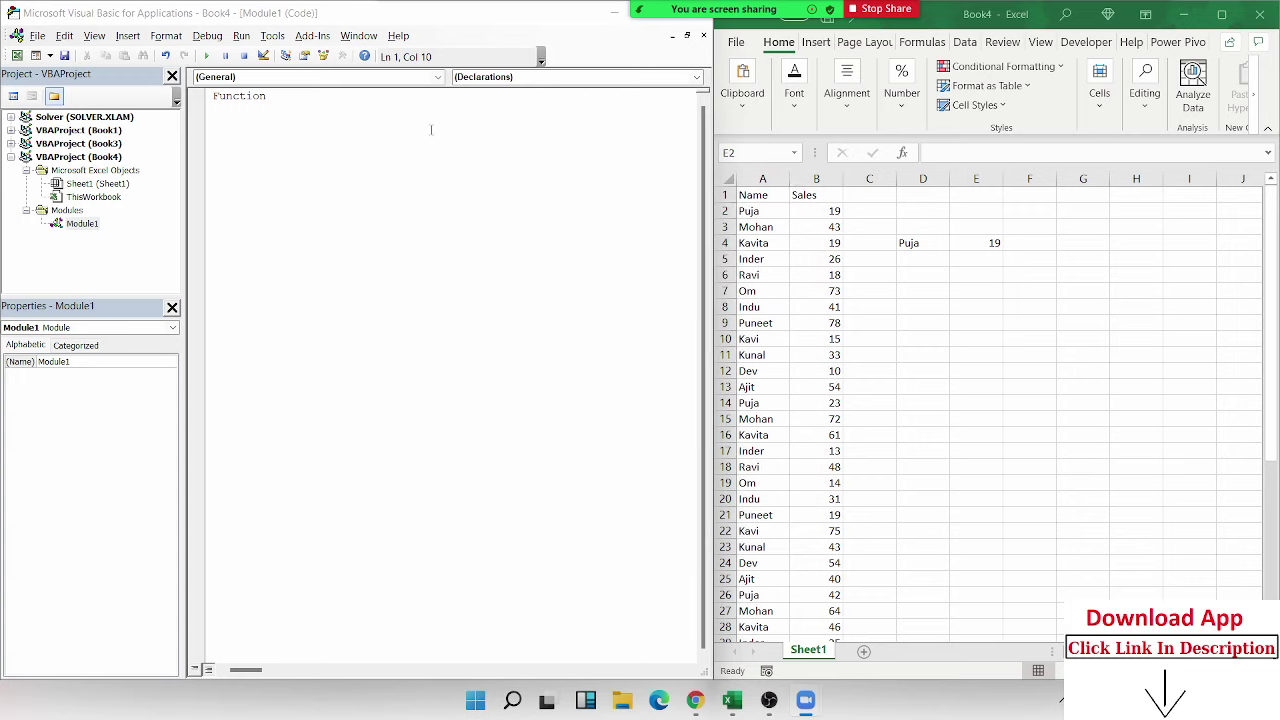
{"action": "left_click", "coordinate": [411, 114]}
{"action": "key", "text": "Return"}
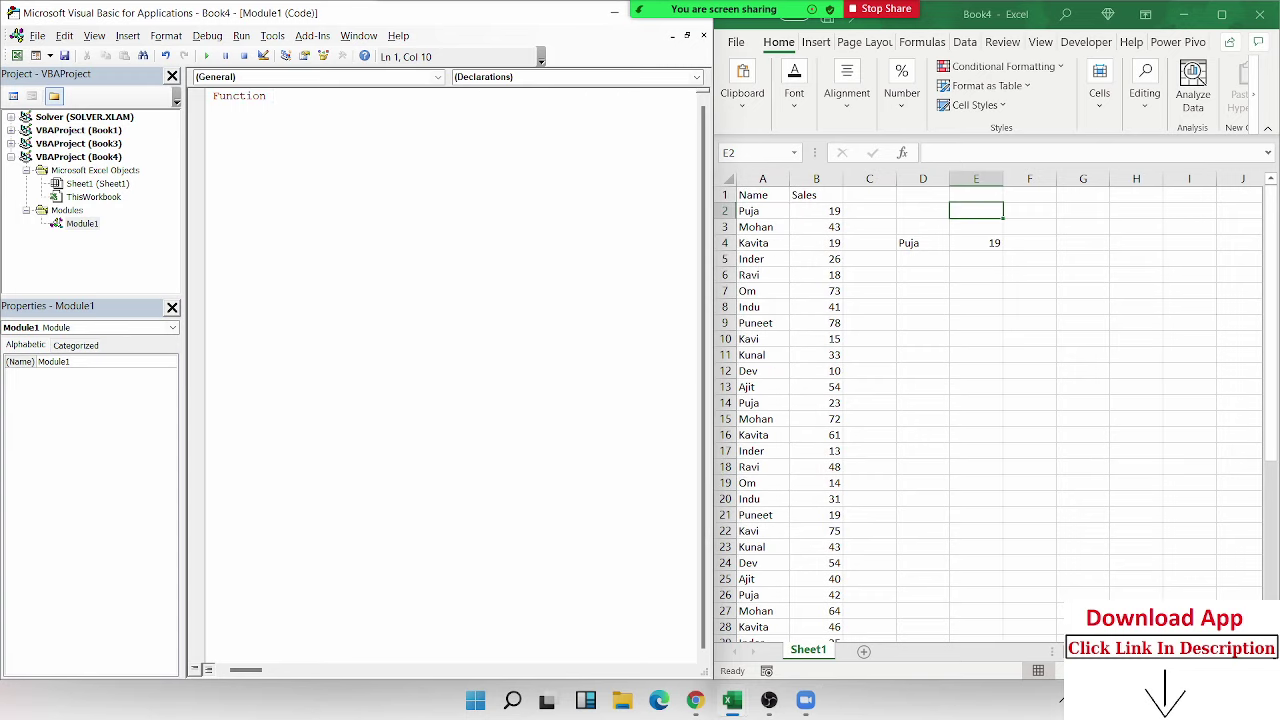
{"action": "type", "text": "Al"}
{"action": "type", "text": "ookup"}
{"action": "type", "text": "("}
- Start a VLOOKUP in E5, cancel it, and select E4 to review its formula
{"action": "left_click", "coordinate": [969, 259]}
{"action": "type", "text": "="}
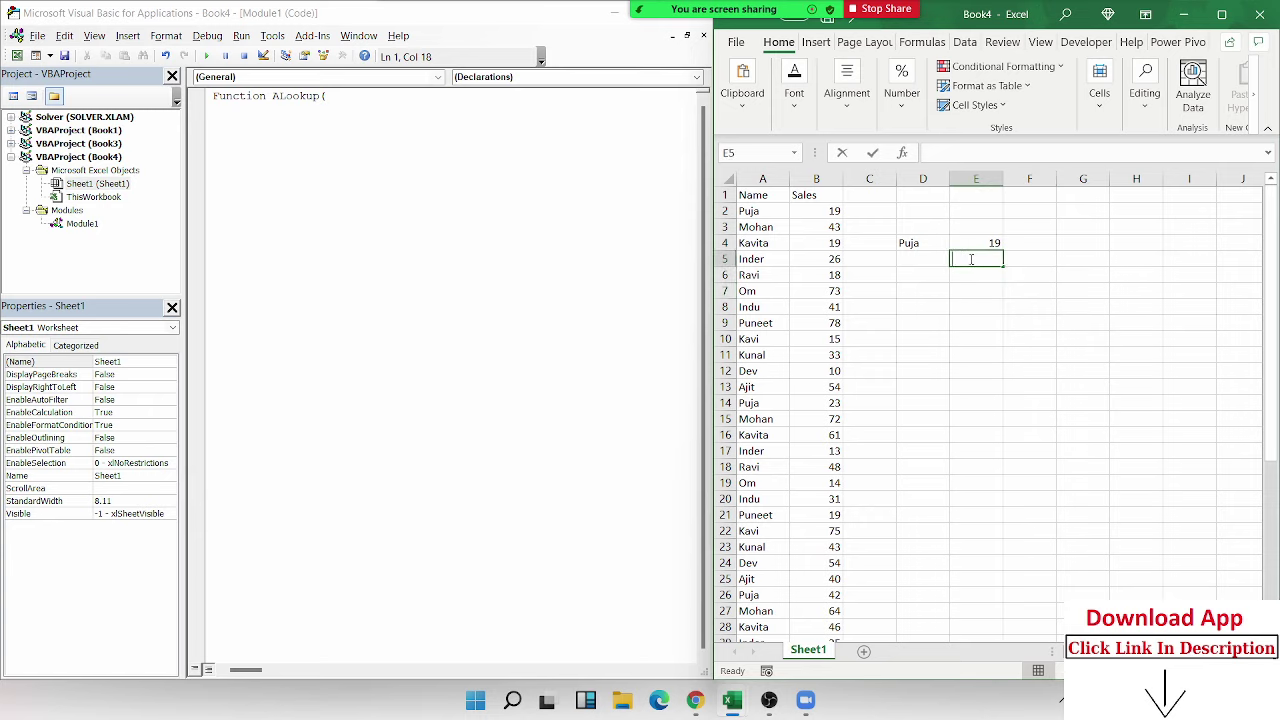
{"action": "type", "text": "vl"}
{"action": "key", "text": "Tab"}
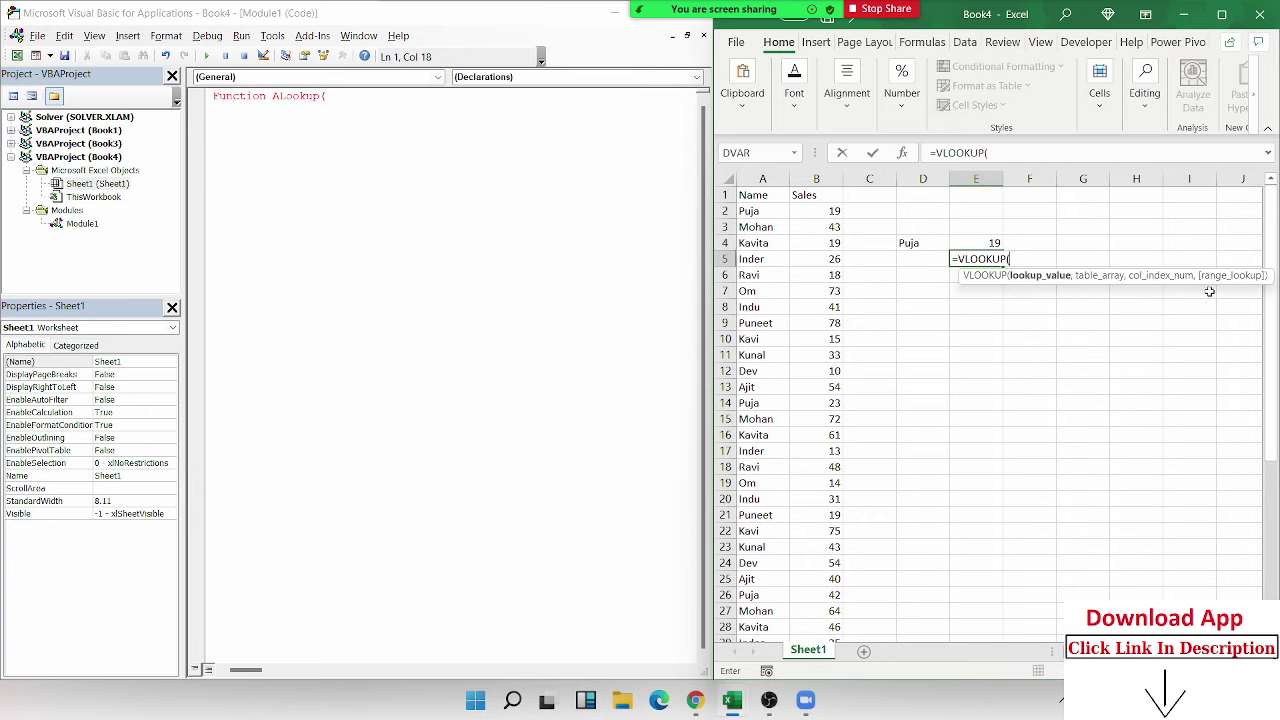
{"action": "key", "text": "Escape"}
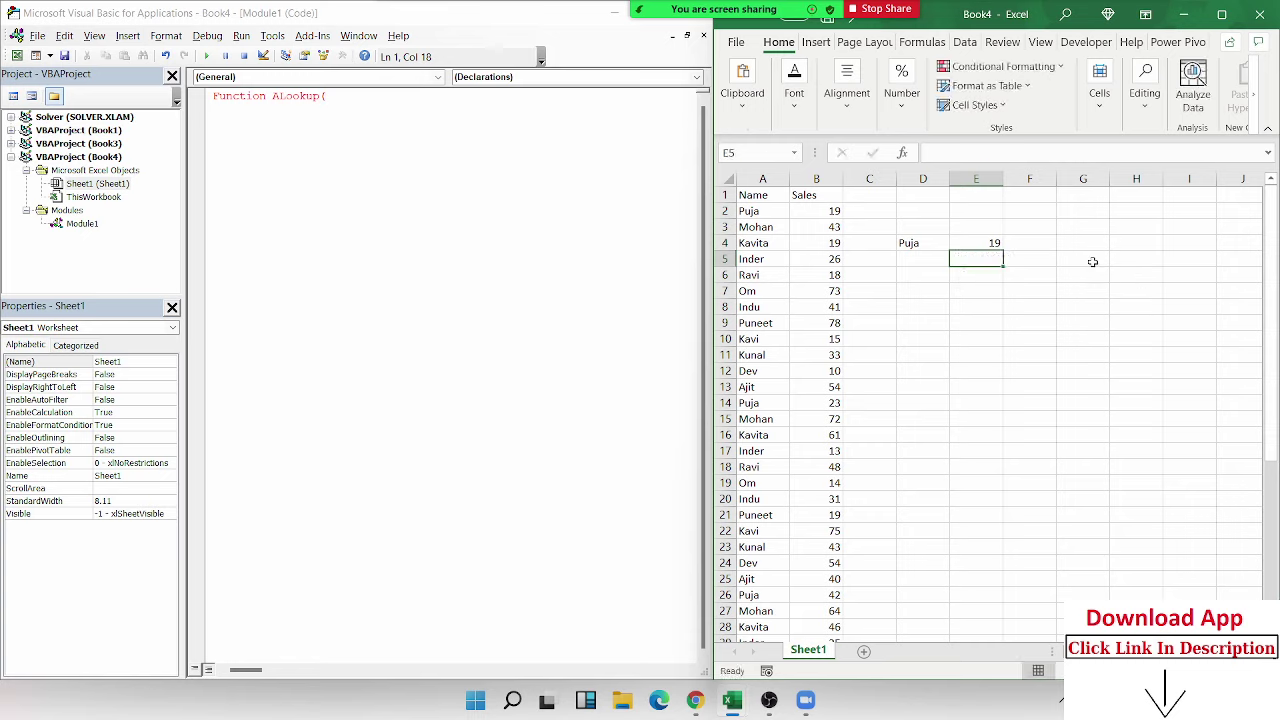
{"action": "left_click", "coordinate": [986, 243]}
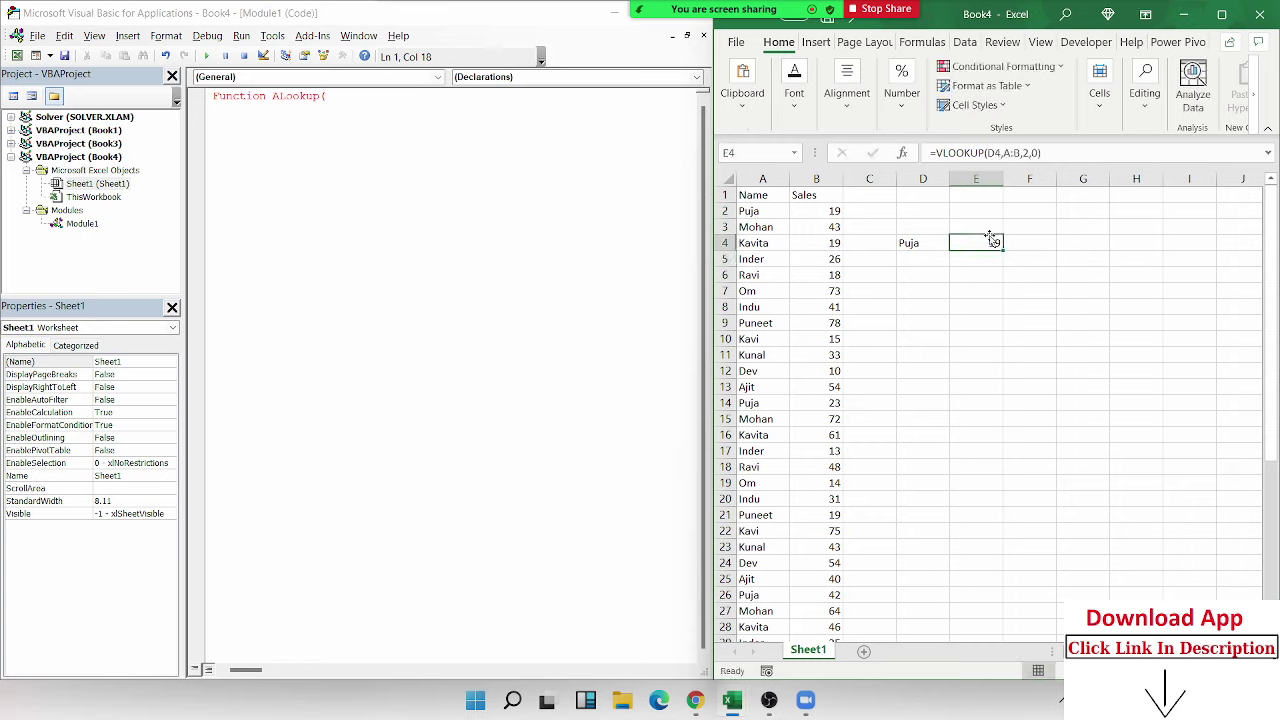
- Complete the header with LV As Variant, Data As Range, CL As Integer and add End Function
{"action": "left_click", "coordinate": [437, 100]}
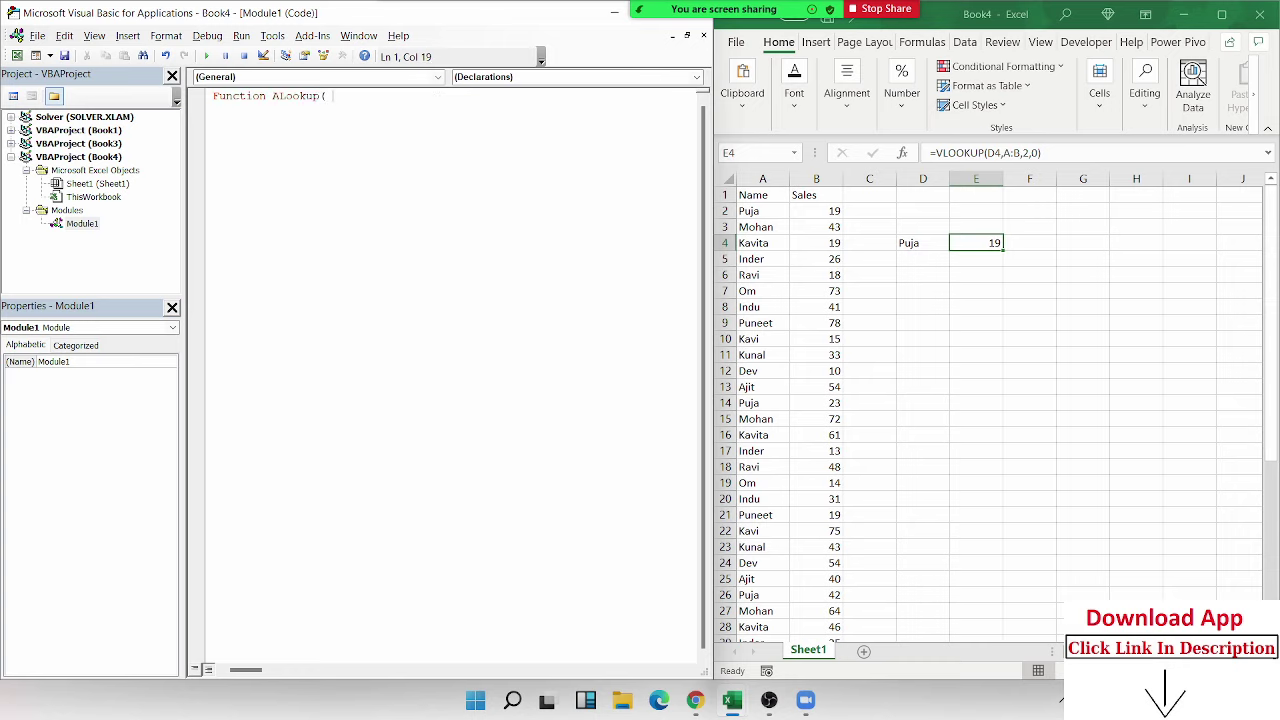
{"action": "type", "text": "n"}
{"action": "key", "text": "BackSpace"}
{"action": "type", "text": "LV"}
{"action": "type", "text": " as ve"}
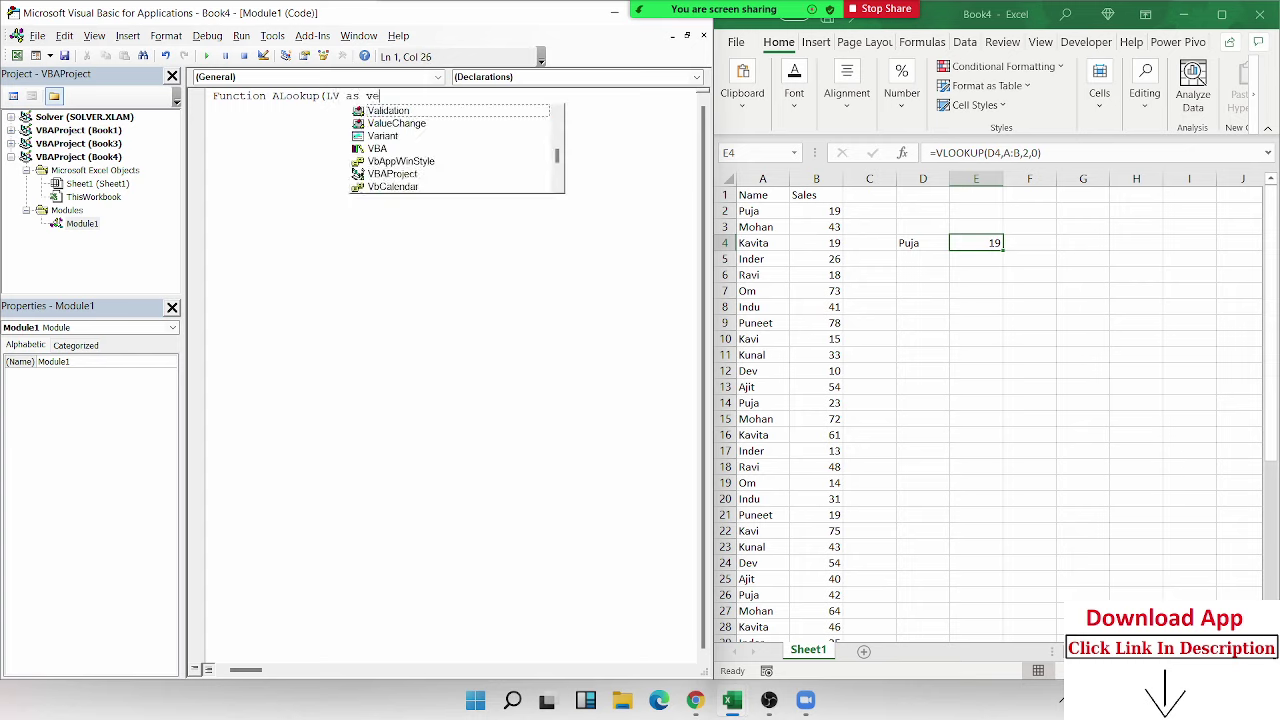
{"action": "type", "text": "r"}
{"action": "left_click", "coordinate": [383, 136]}
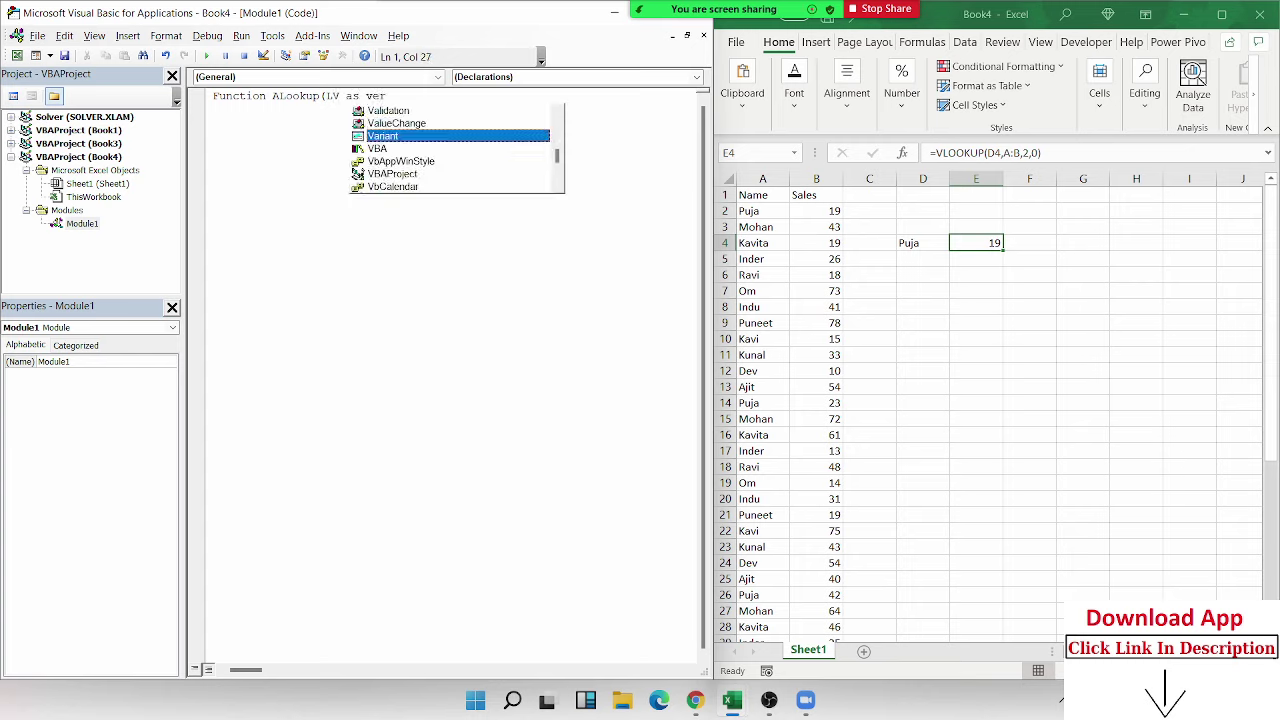
{"action": "key", "text": "Tab"}
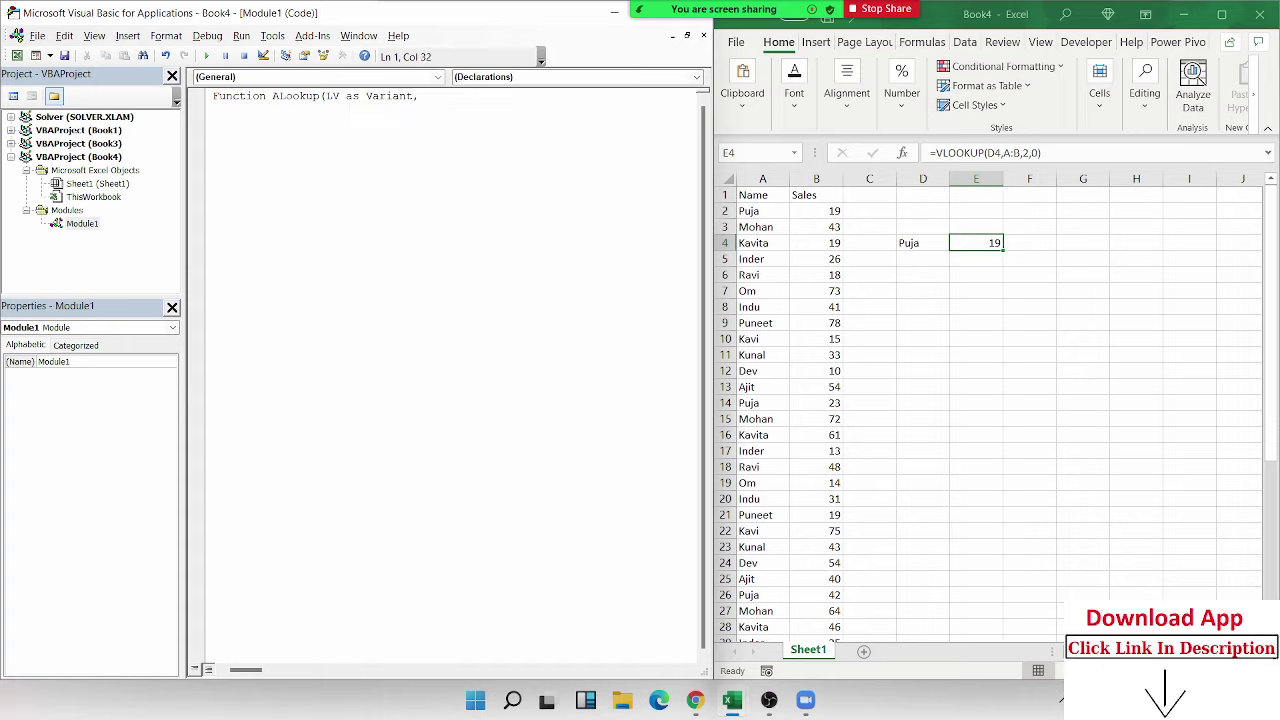
{"action": "type", "text": "Da"}
{"action": "type", "text": "ta as ra"}
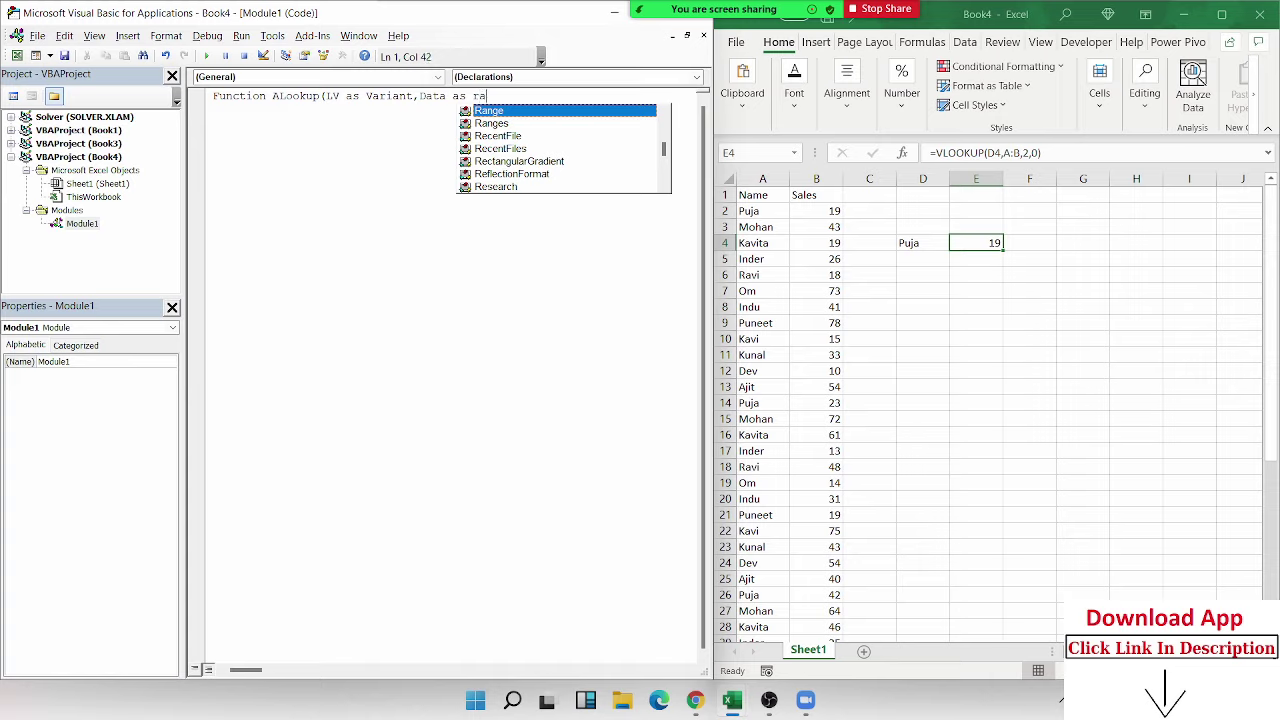
{"action": "key", "text": "Tab"}
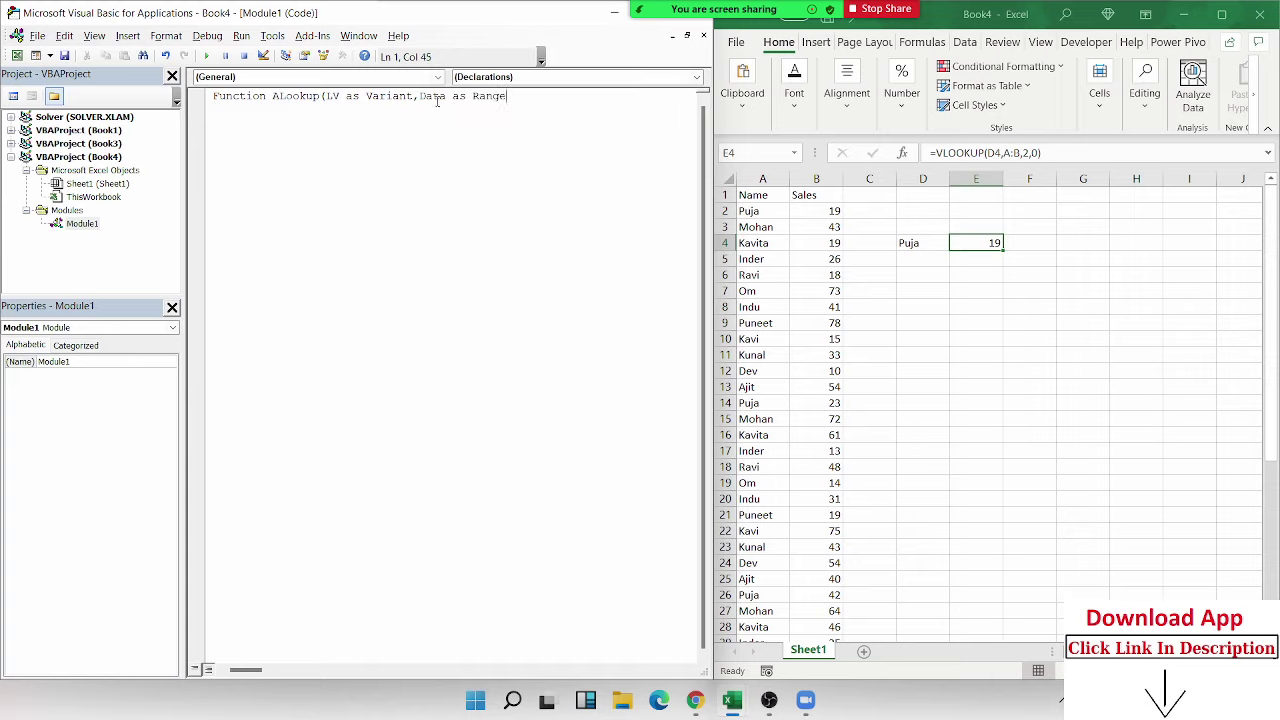
{"action": "type", "text": ",C"}
{"action": "type", "text": "L as "}
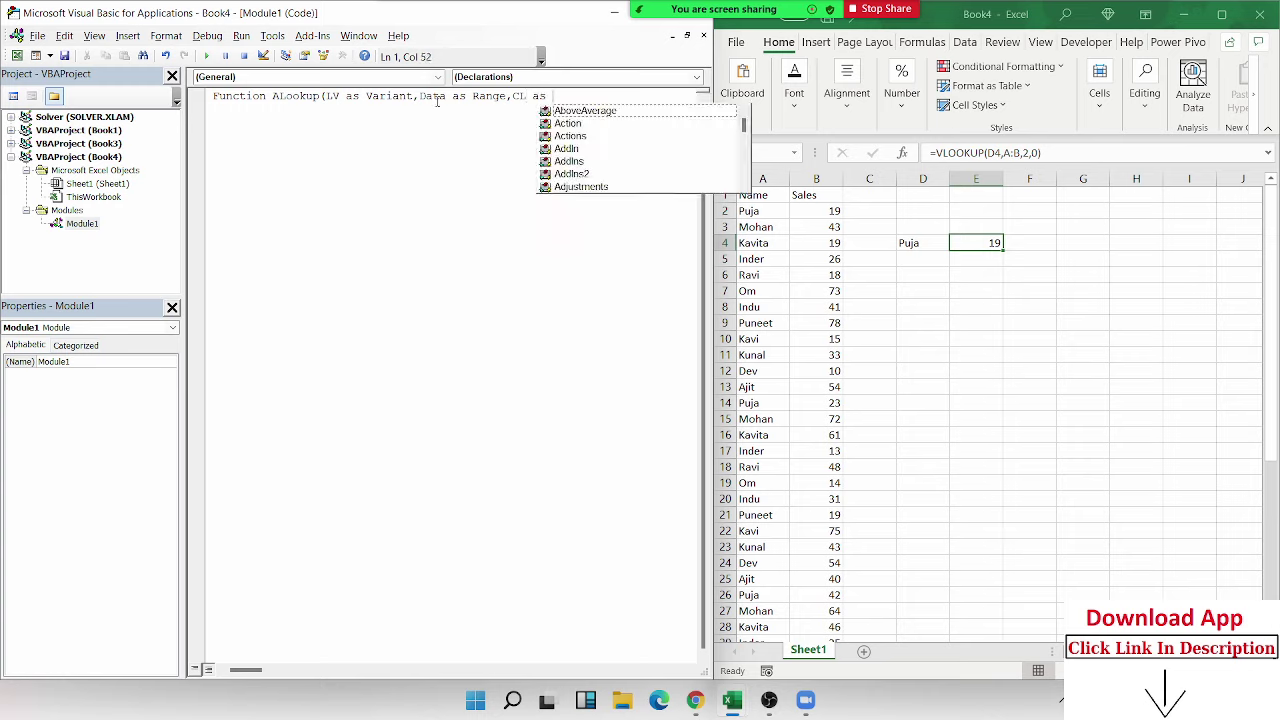
{"action": "type", "text": "int"}
{"action": "key", "text": "Tab"}
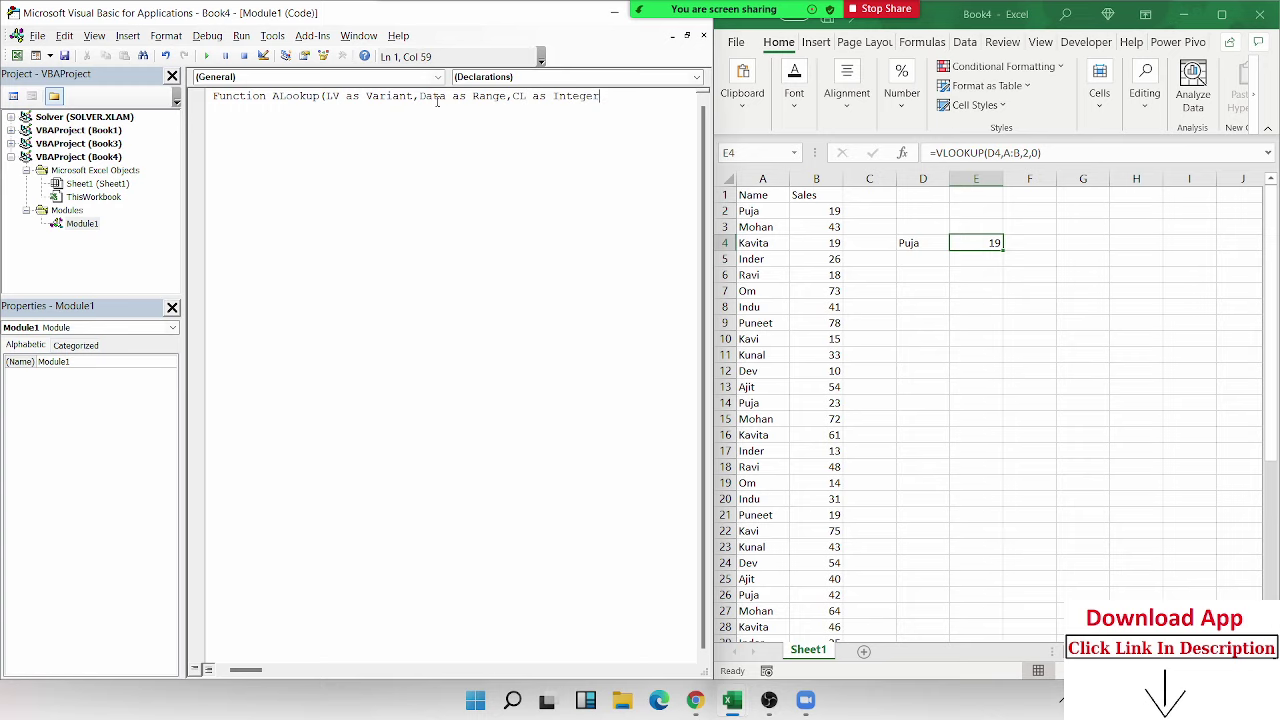
{"action": "key", "text": "Return"}
{"action": "key", "text": "Return"}
{"action": "key", "text": "Return"}
{"action": "key", "text": "Return"}
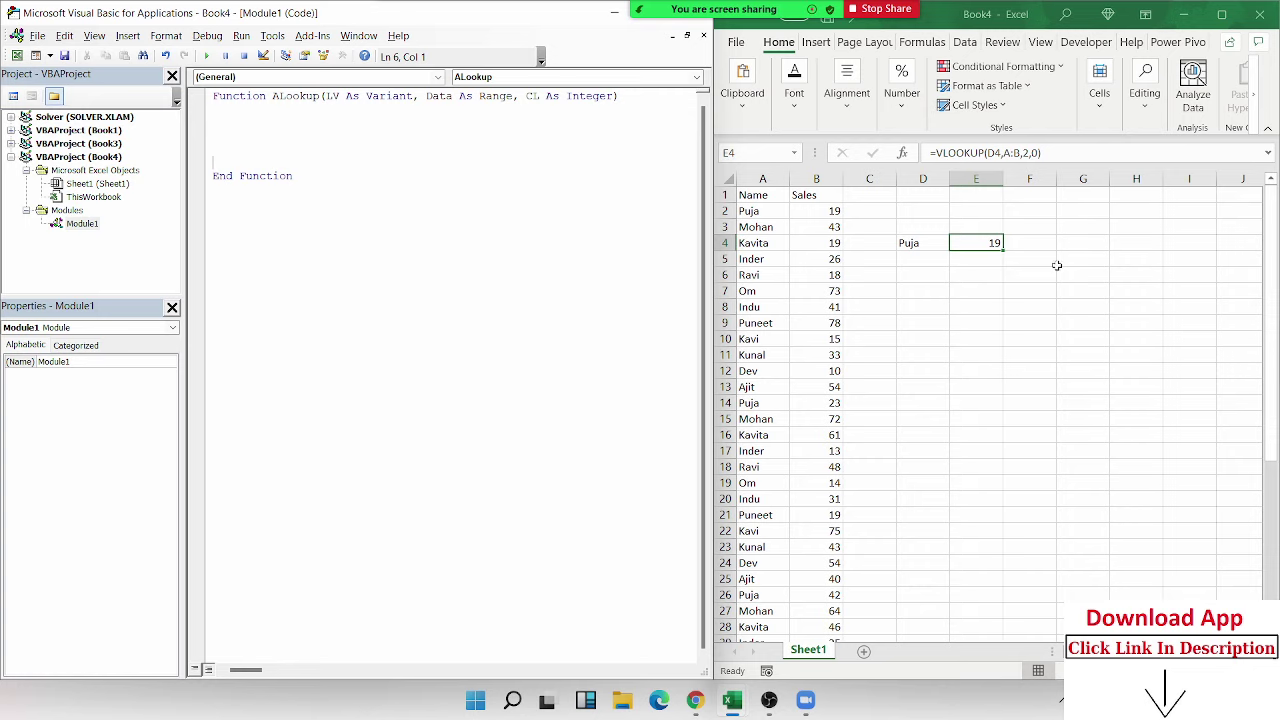
{"action": "left_click", "coordinate": [1020, 262]}
- Begin =ALookup( in E4 using Puja in D4 as the lookup value
{"action": "left_click", "coordinate": [997, 241]}
{"action": "type", "text": "A"}
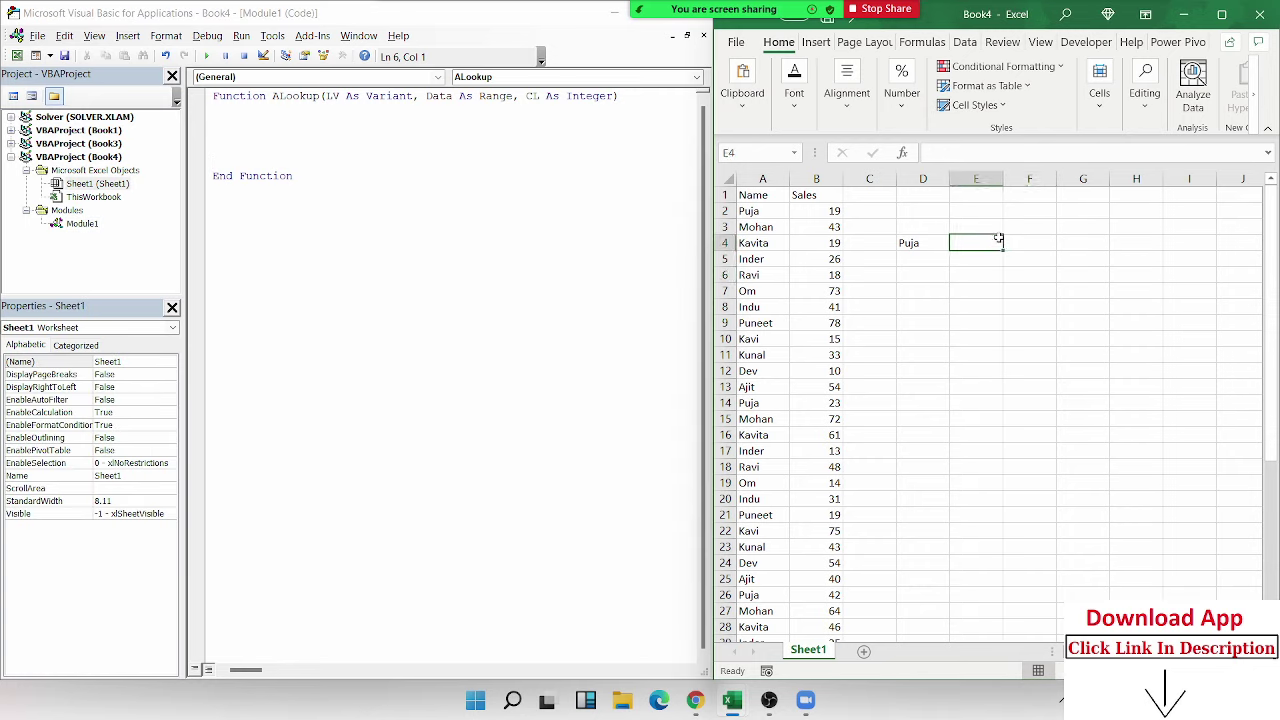
{"action": "key", "text": "BackSpace"}
{"action": "type", "text": "="}
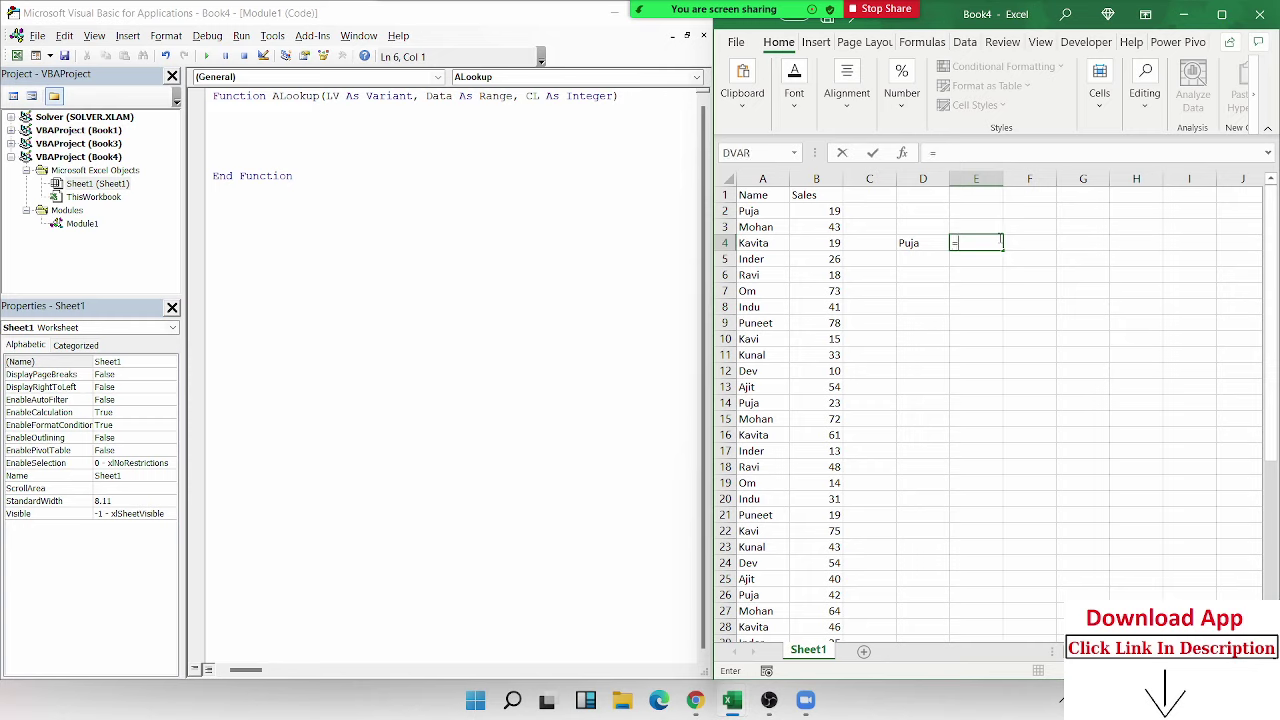
{"action": "type", "text": "Al"}
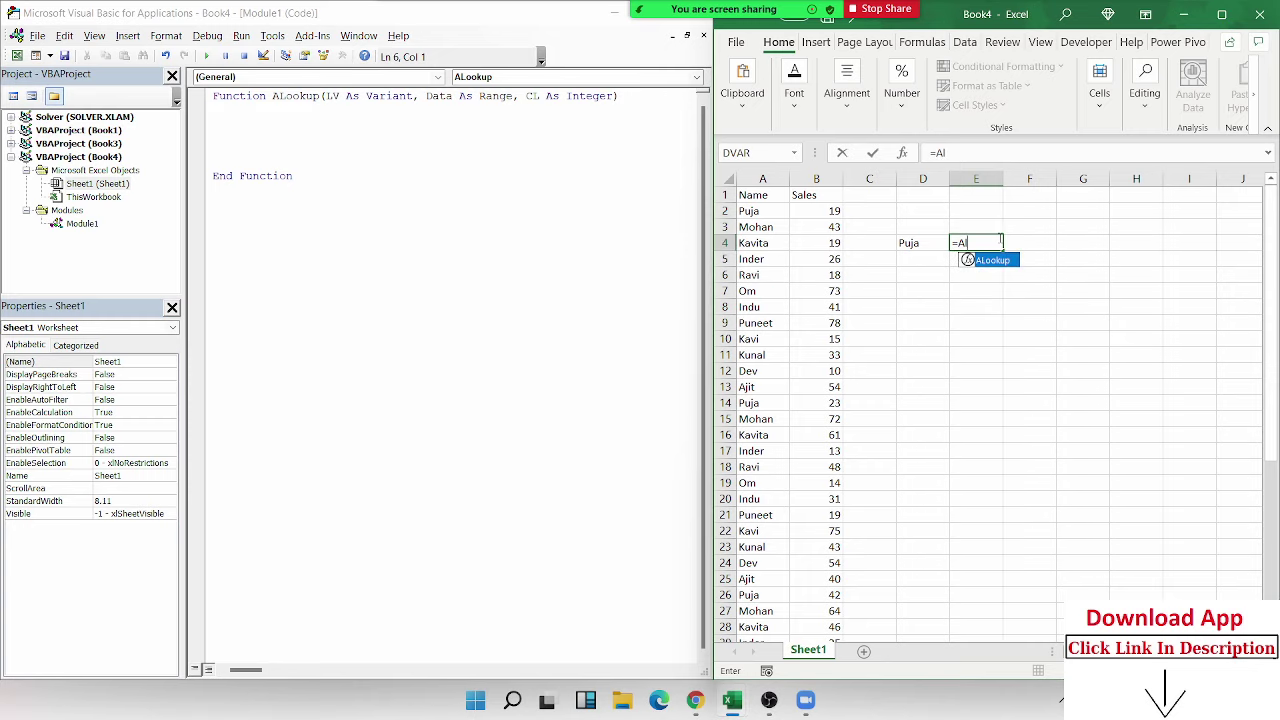
{"action": "key", "text": "Tab"}
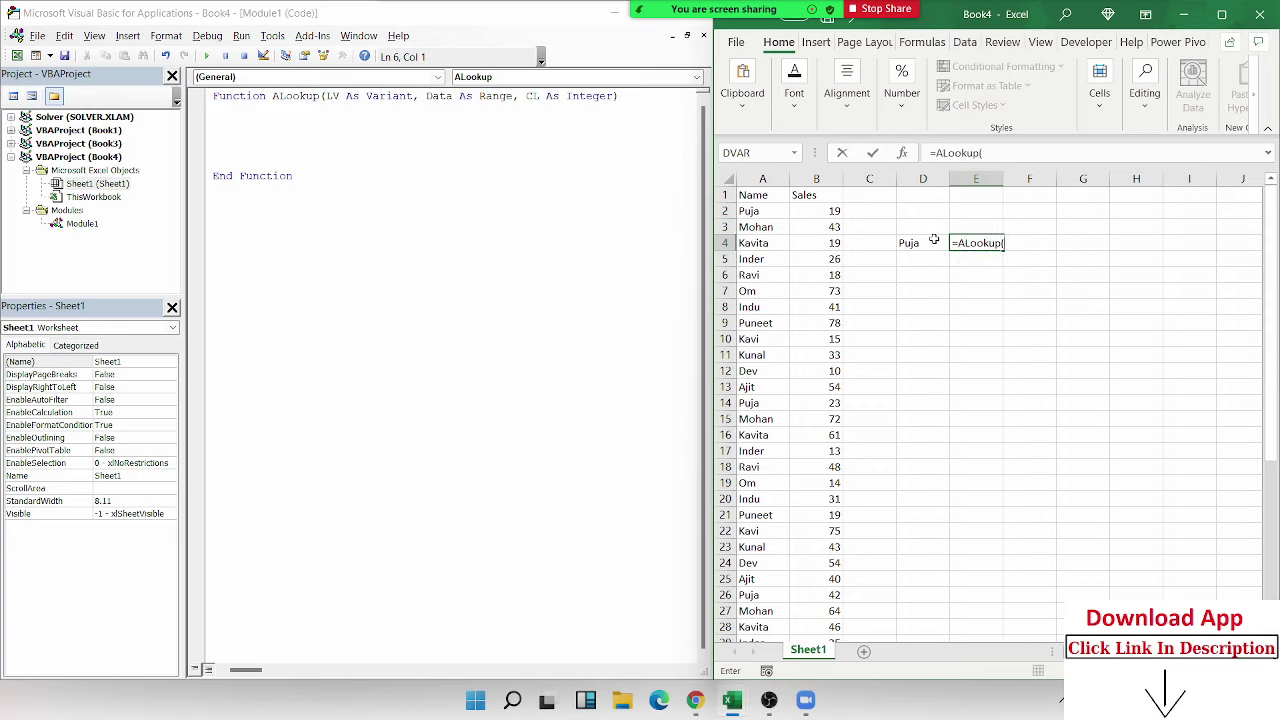
{"action": "left_click", "coordinate": [933, 241]}
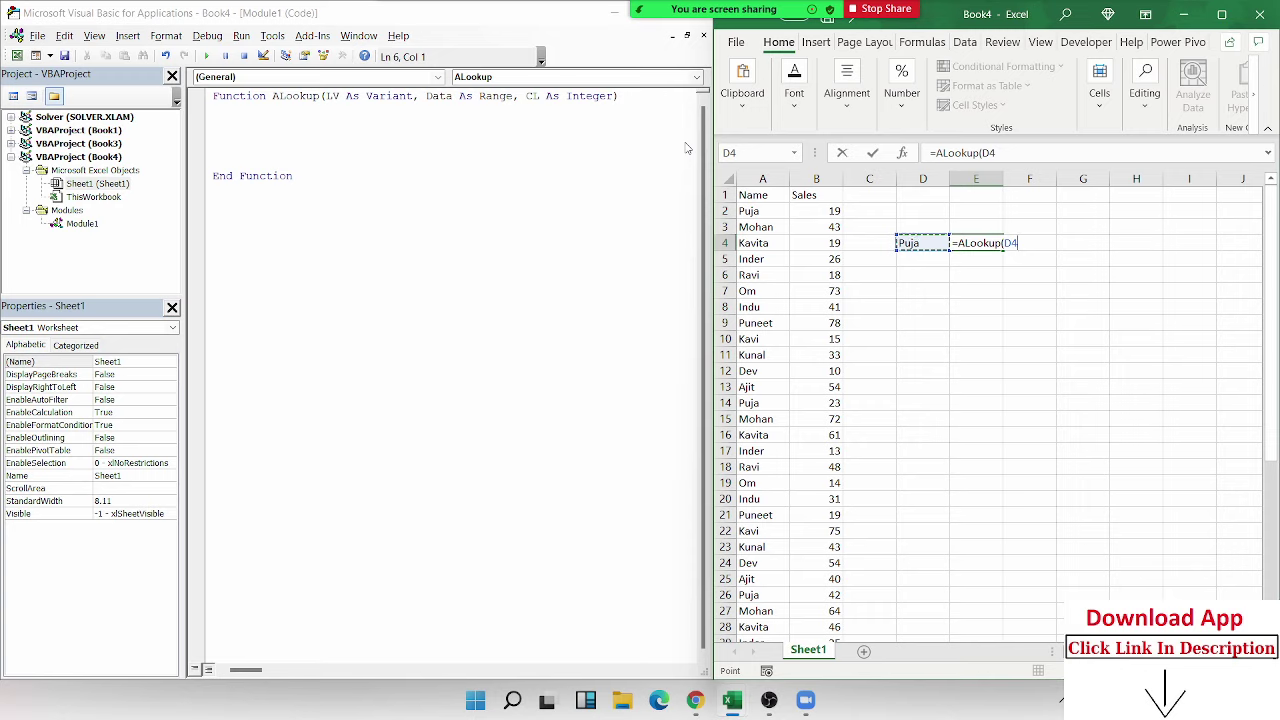
{"action": "type", "text": ","}
- Pass A2:A45 and column 2, enter the formula, then reopen E4 for editing
{"action": "left_click", "coordinate": [762, 211]}
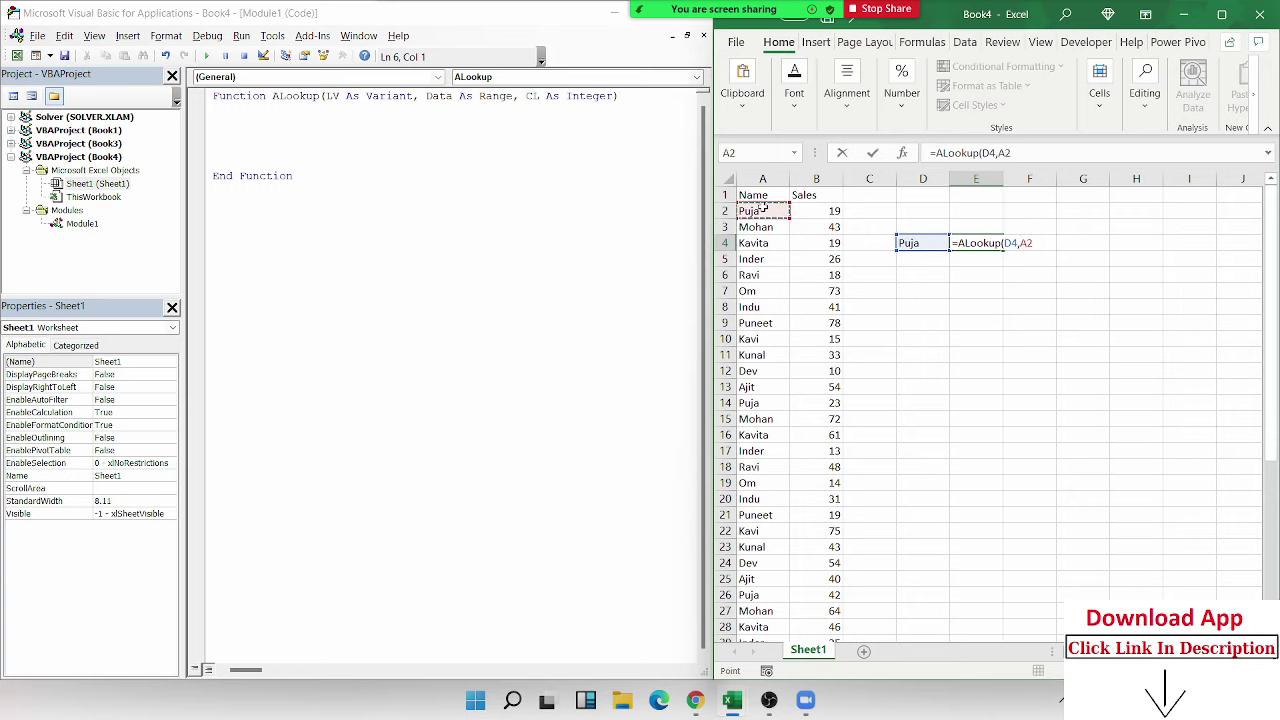
{"action": "key", "text": "Up"}
{"action": "left_click", "coordinate": [762, 209]}
{"action": "key", "text": "shift+Right"}
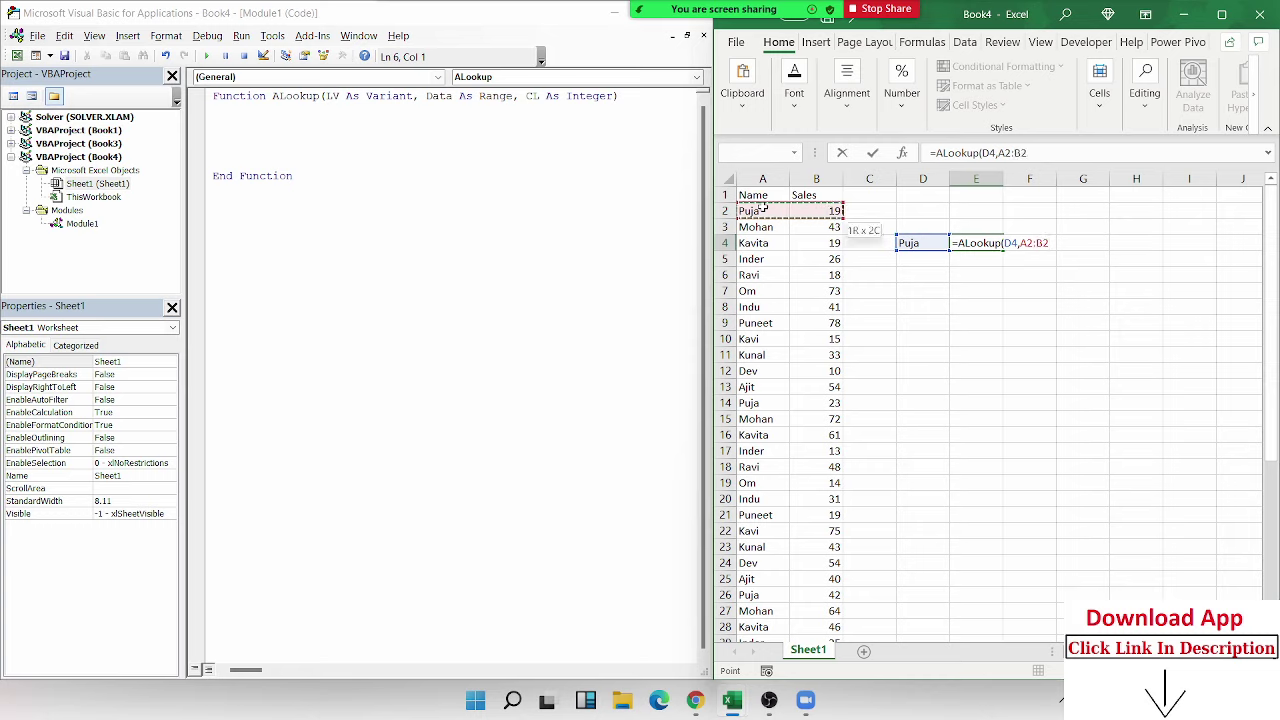
{"action": "left_click", "coordinate": [762, 209]}
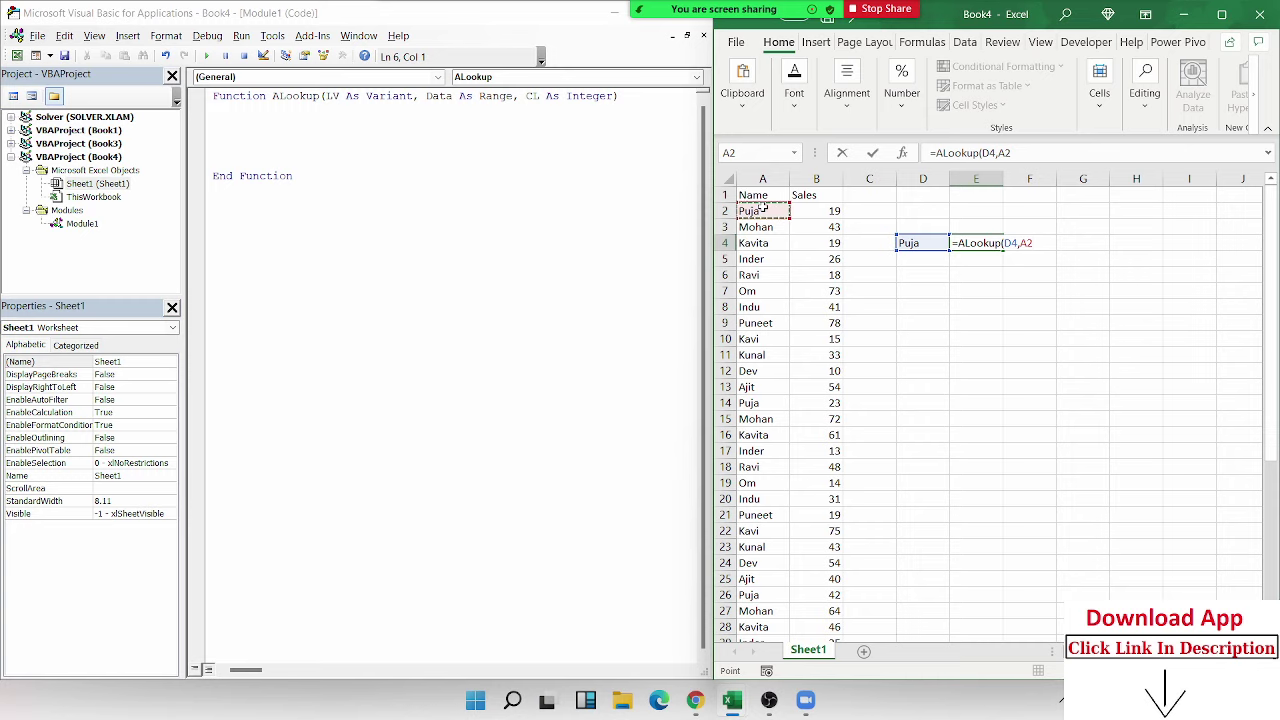
{"action": "key", "text": "ctrl+shift+Down"}
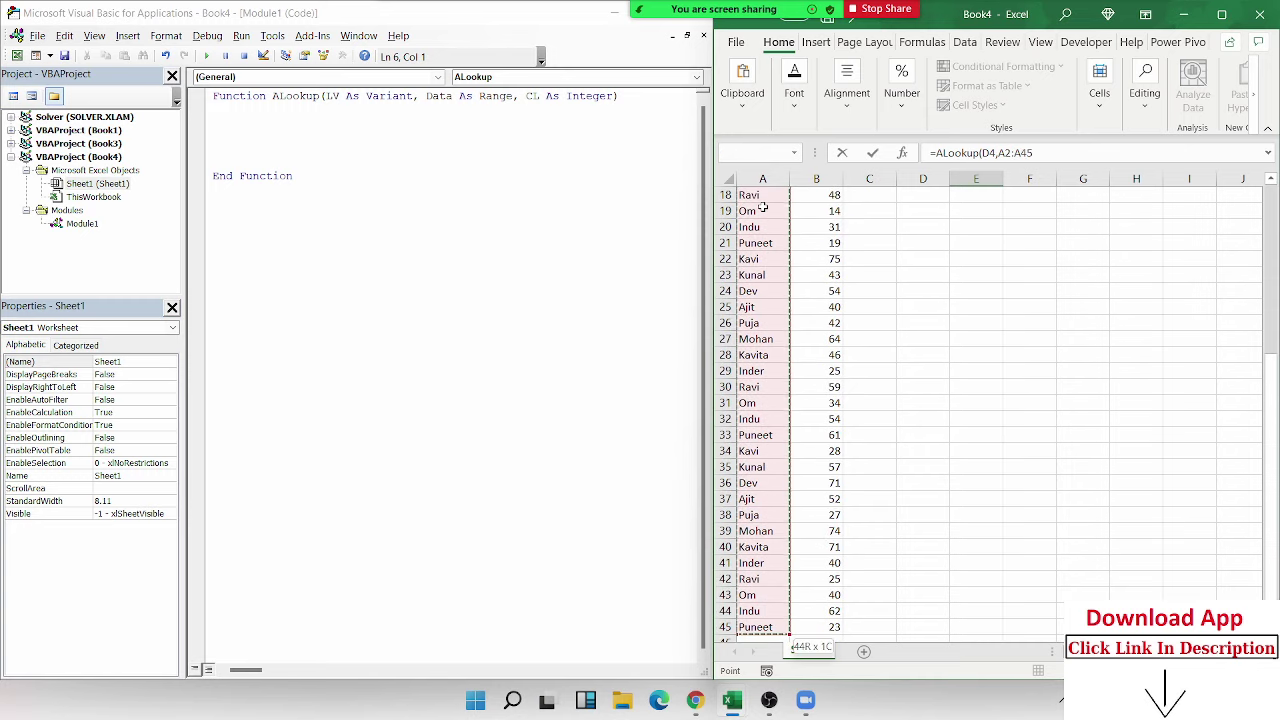
{"action": "type", "text": ",2"}
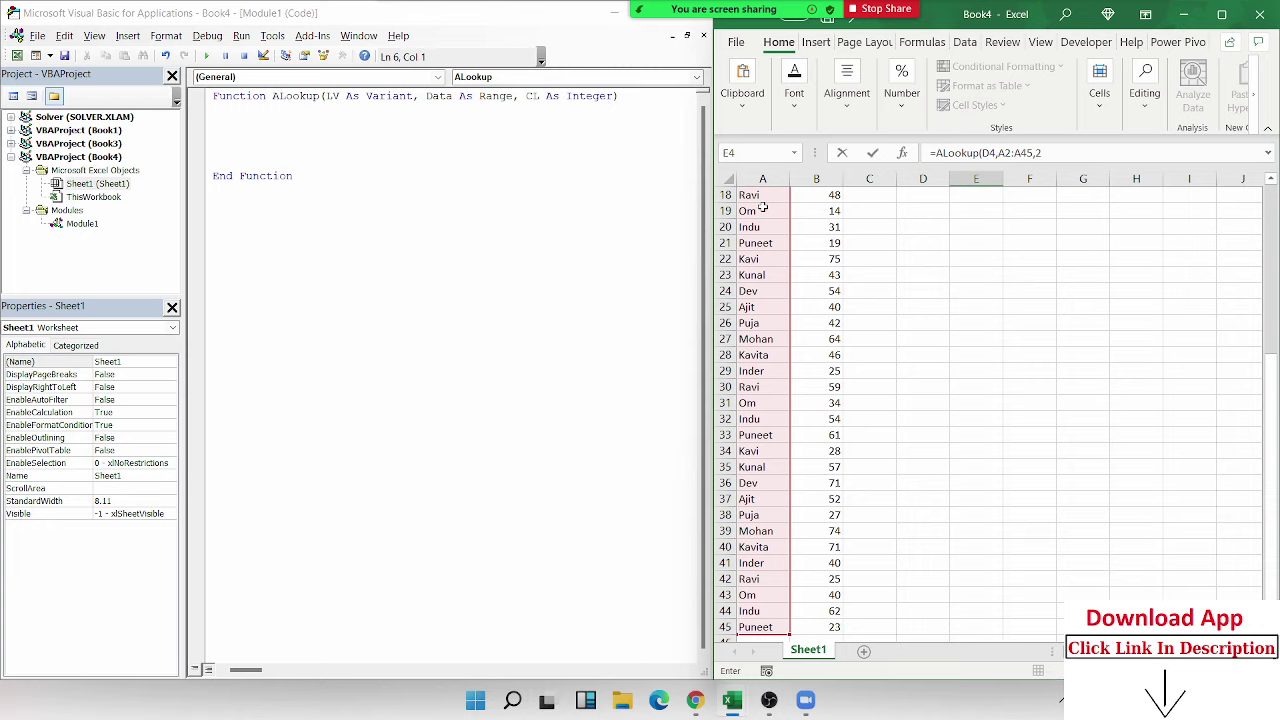
{"action": "key", "text": "Return"}
{"action": "scroll", "coordinate": [762, 207], "scroll_direction": "up", "scroll_amount": 5}
{"action": "key", "text": "Up"}
{"action": "key", "text": "Up"}
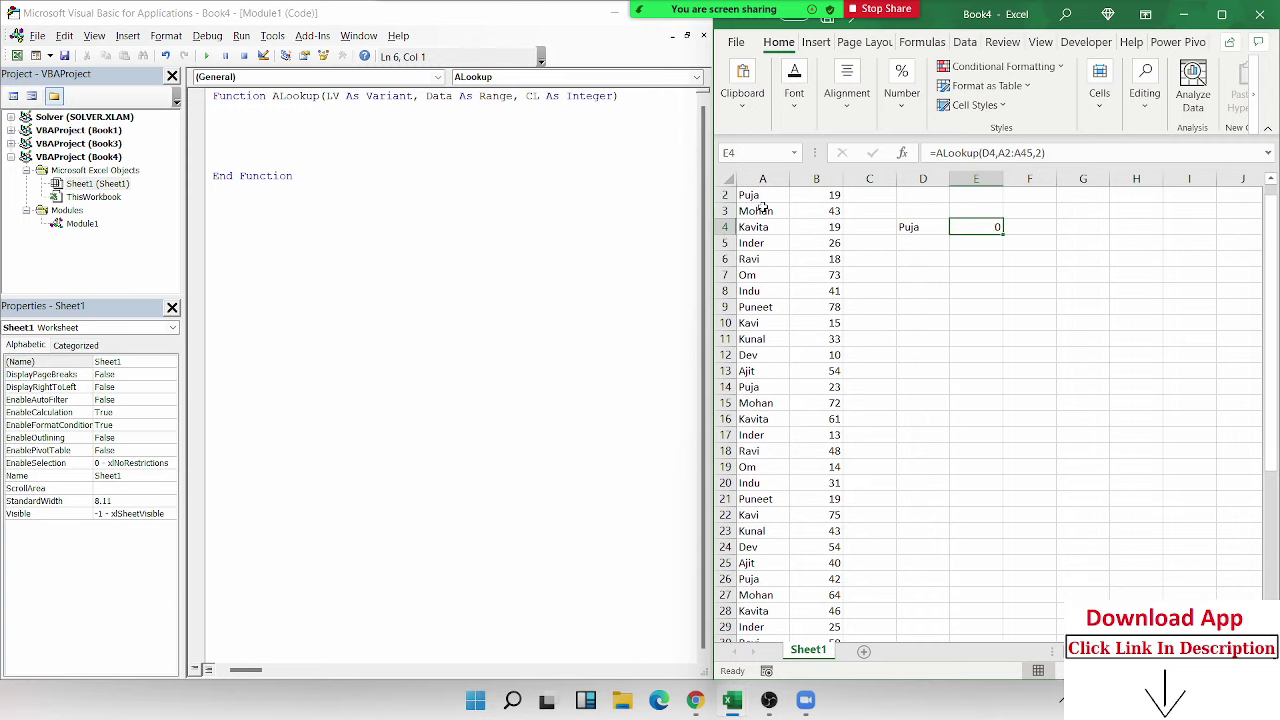
{"action": "key", "text": "F2"}
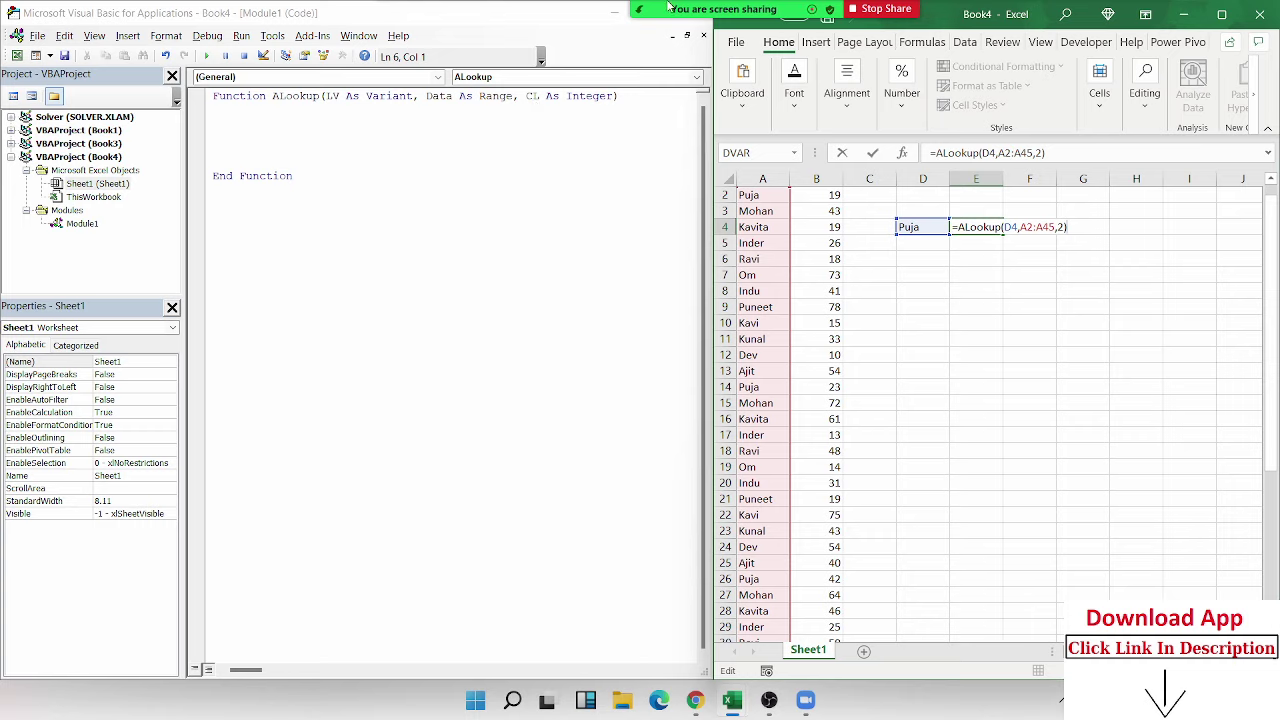
{"action": "mouse_move", "coordinate": [718, 20]}
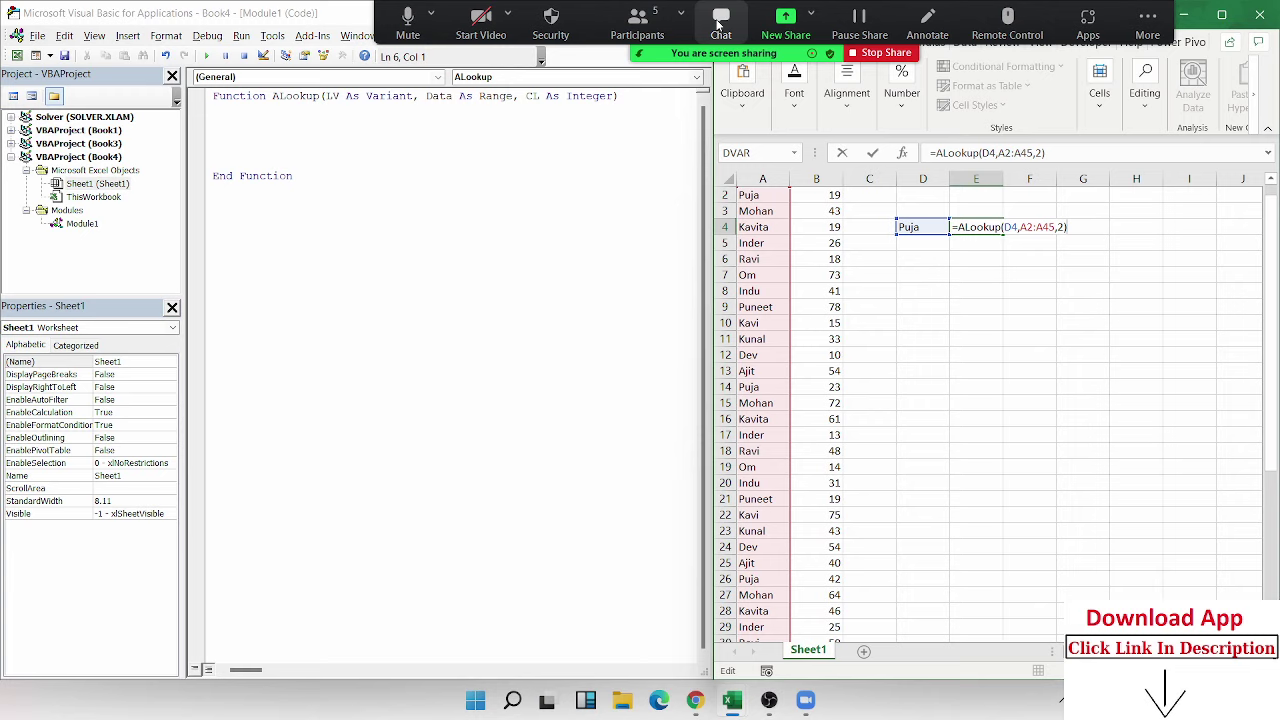
{"action": "key", "text": "ctrl+Return"}
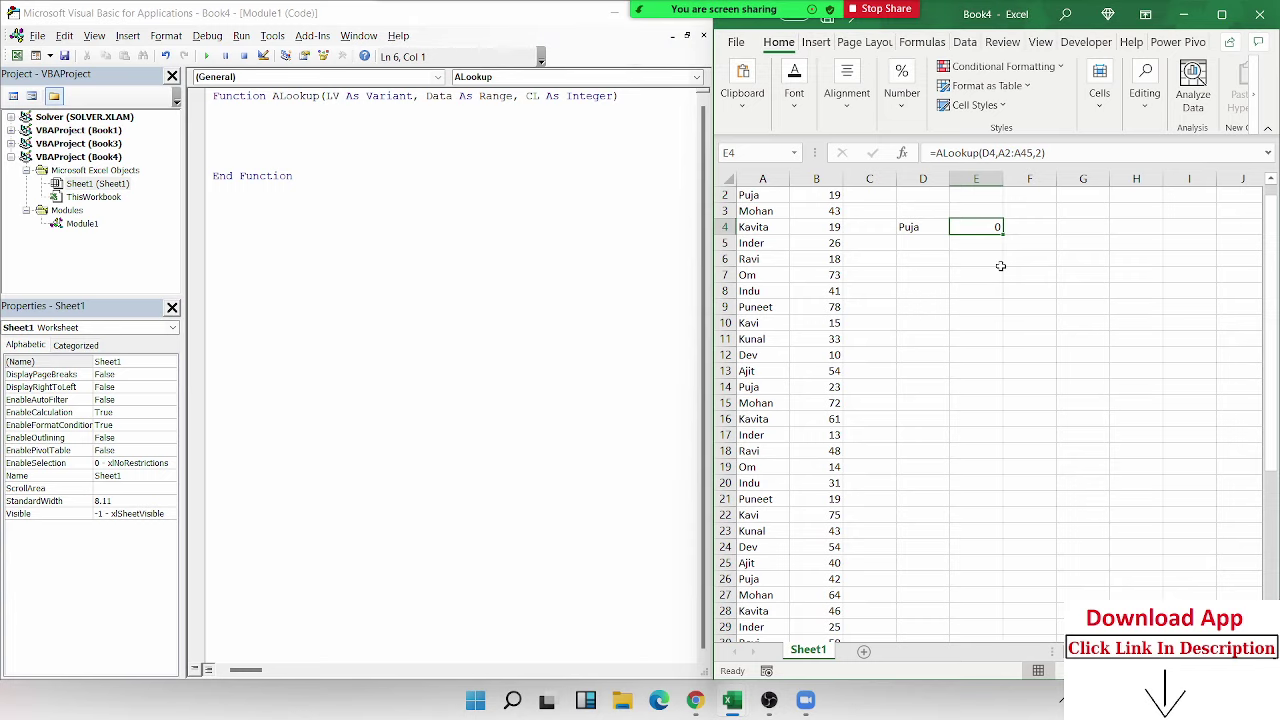
- Remove a stray lv.va entry and add a blank line in the ALookup body
{"action": "left_click", "coordinate": [341, 136]}
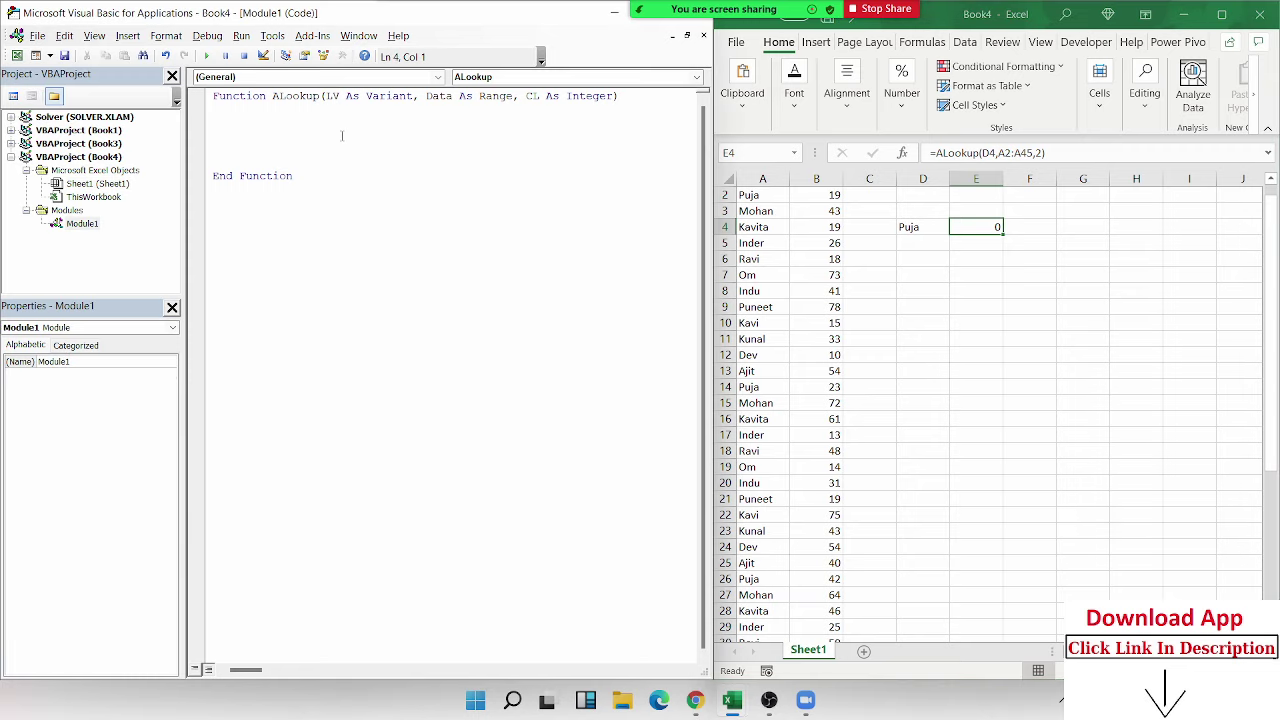
{"action": "type", "text": "lv."}
{"action": "type", "text": "va"}
{"action": "key", "text": "BackSpace"}
{"action": "key", "text": "BackSpace"}
{"action": "key", "text": "BackSpace"}
{"action": "key", "text": "BackSpace"}
{"action": "key", "text": "BackSpace"}
{"action": "left_click", "coordinate": [396, 180]}
{"action": "left_click", "coordinate": [265, 124]}
{"action": "key", "text": "Return"}
- Declare Dim r As Range at the top of the function body
{"action": "left_click", "coordinate": [213, 123]}
{"action": "type", "text": "dim r "}
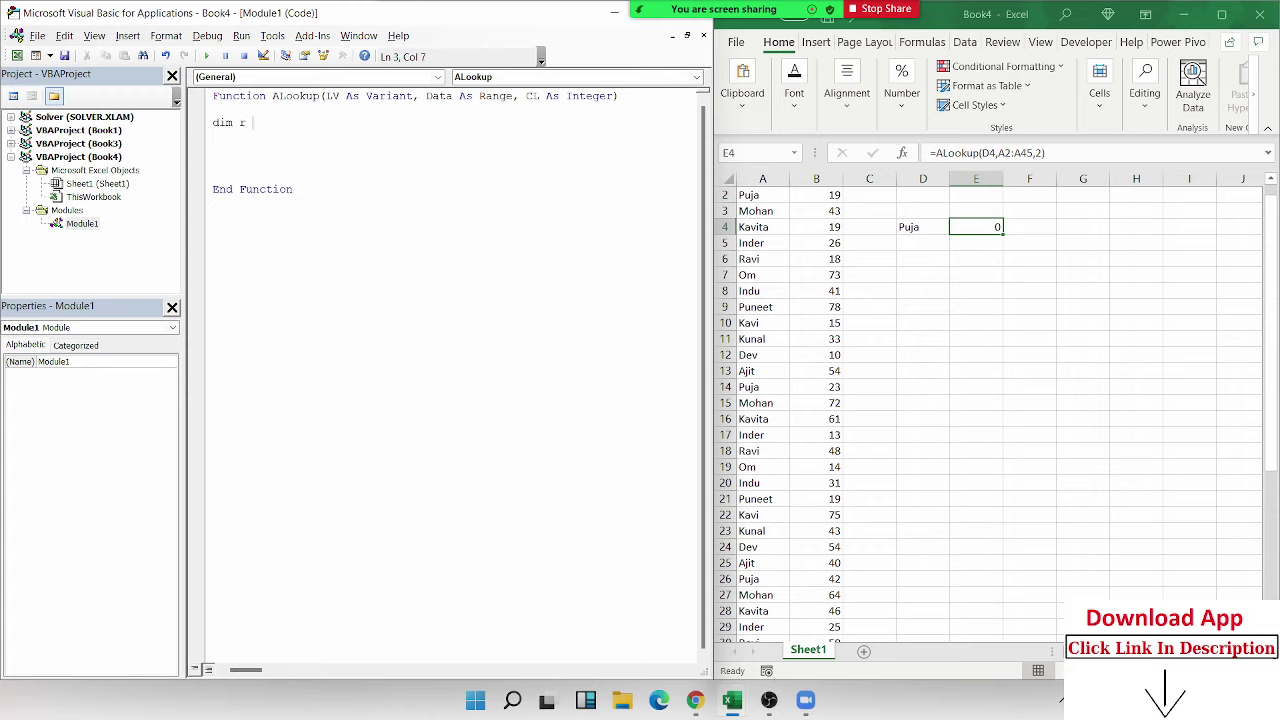
{"action": "type", "text": "as ra"}
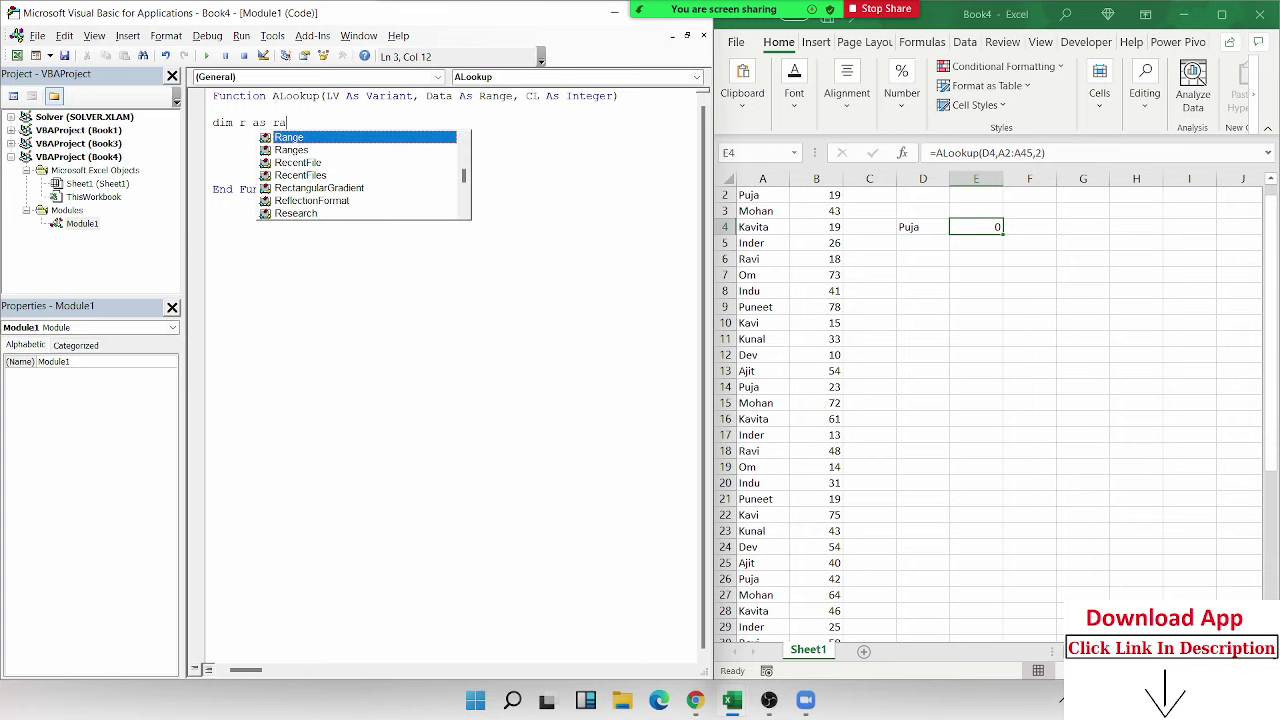
{"action": "key", "text": "Tab"}
{"action": "key", "text": "Return"}
{"action": "key", "text": "Return"}
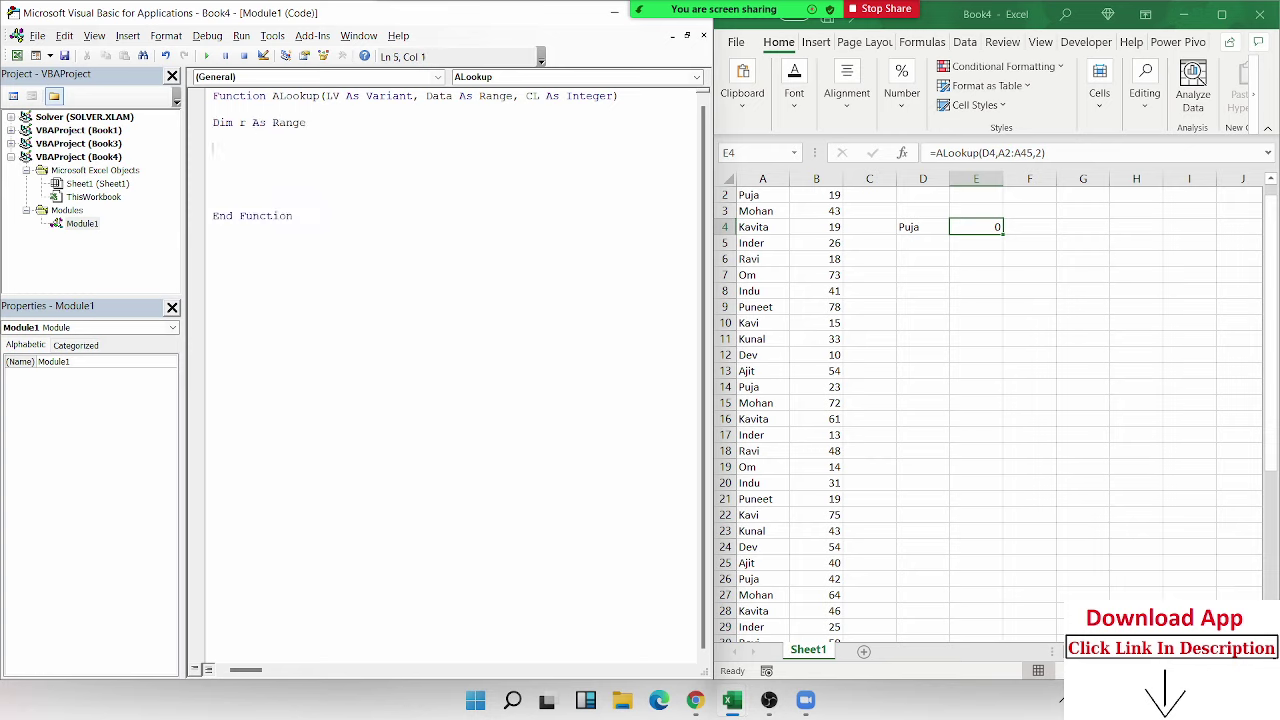
- Add a For Each r In Selection loop closed by Next r
{"action": "type", "text": "f"}
{"action": "type", "text": "or each "}
{"action": "type", "text": "r in se"}
{"action": "type", "text": ";e"}
{"action": "key", "text": "BackSpace"}
{"action": "key", "text": "BackSpace"}
{"action": "type", "text": "l"}
{"action": "type", "text": "ection"}
{"action": "key", "text": "Return"}
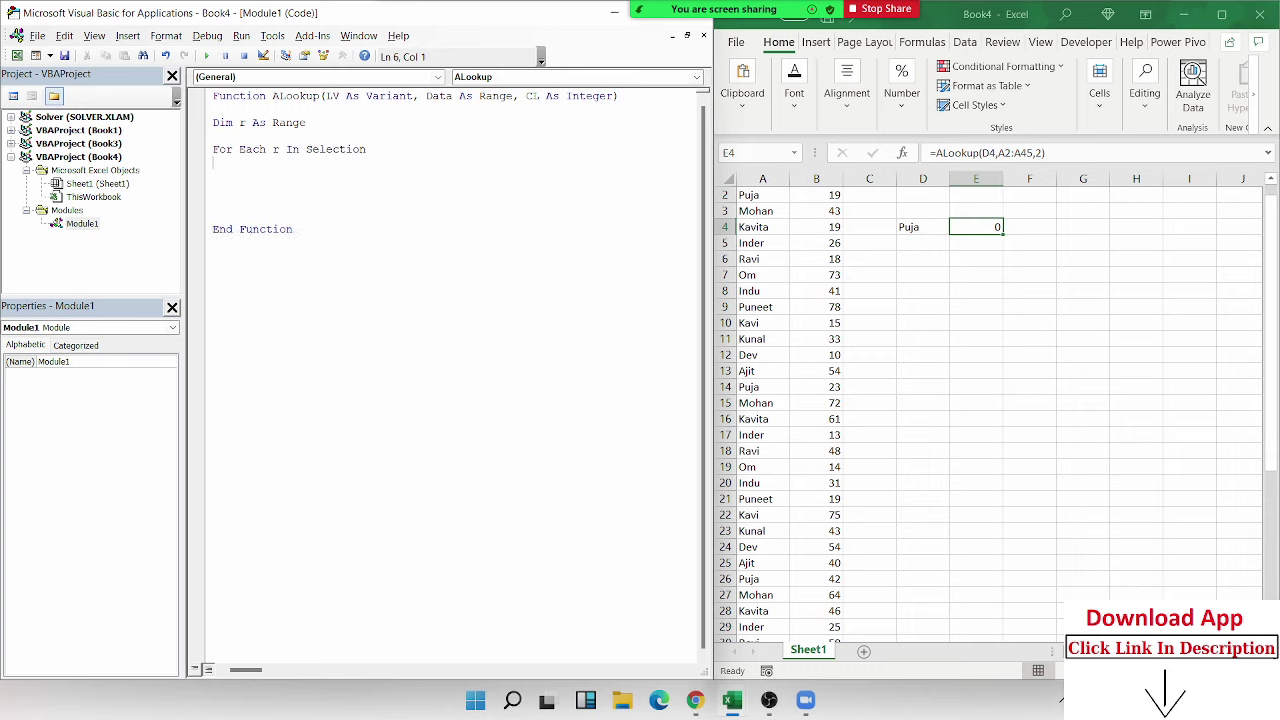
{"action": "key", "text": "Return"}
{"action": "key", "text": "Return"}
{"action": "key", "text": "Return"}
{"action": "type", "text": "next "}
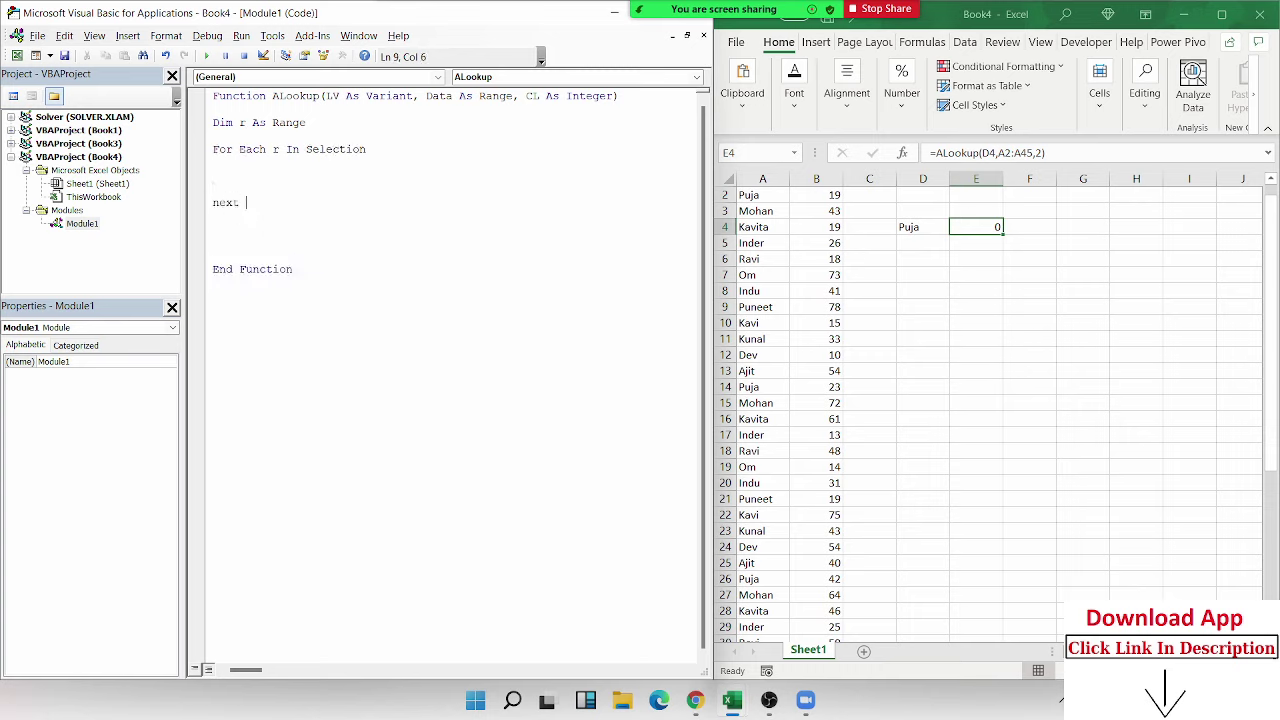
{"action": "type", "text": "r"}
{"action": "key", "text": "Up"}
{"action": "key", "text": "Return"}
{"action": "key", "text": "Up"}
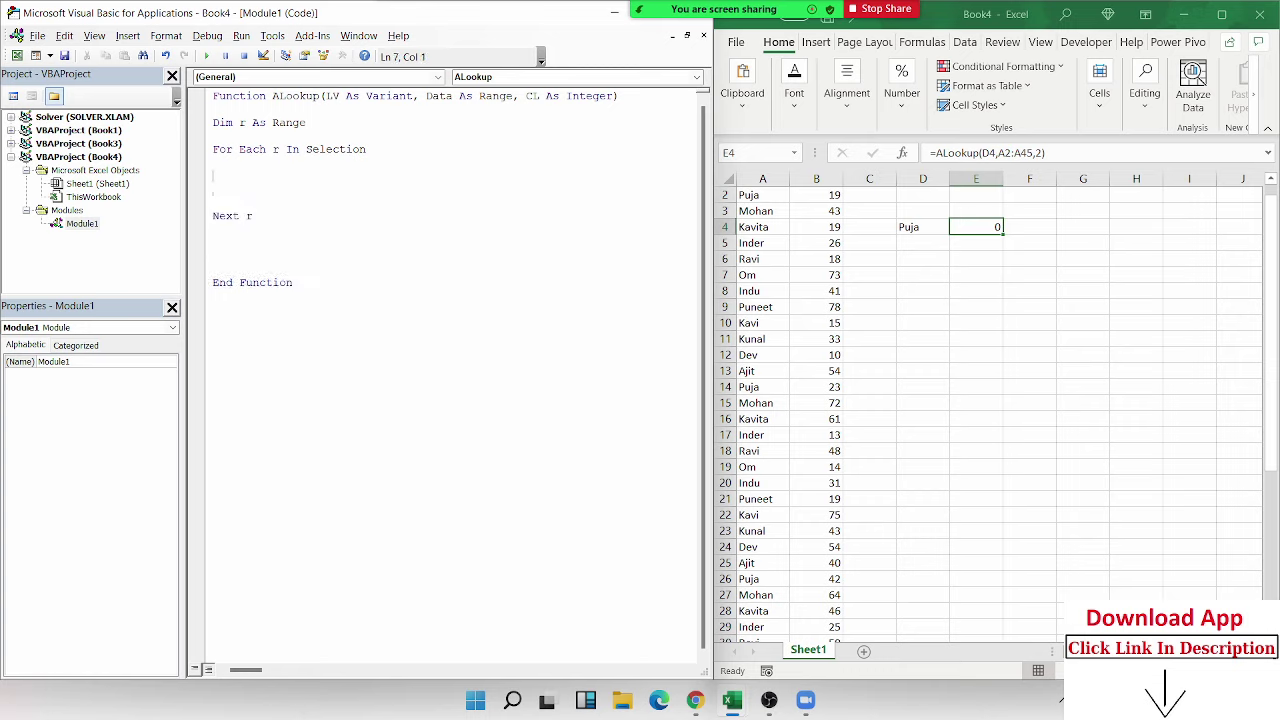
- Inside the loop, add the test If r.Value = LV Then
{"action": "type", "text": "if r"}
{"action": "type", "text": ".v"}
{"action": "key", "text": "Tab"}
{"action": "type", "text": "= "}
{"action": "type", "text": "LV "}
{"action": "type", "text": "Then"}
{"action": "key", "text": "Return"}
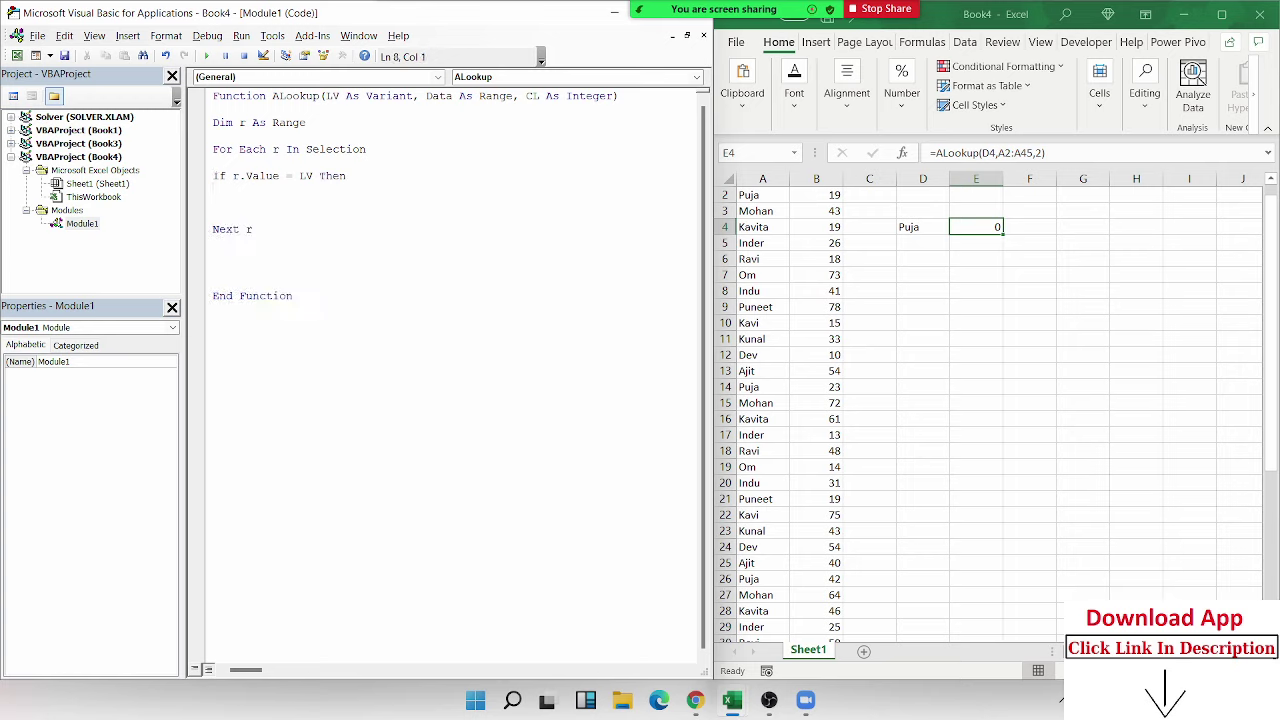
- Declare m As String on a new line under Dim r
{"action": "left_click", "coordinate": [213, 162]}
{"action": "key", "text": "Return"}
{"action": "type", "text": "dim "}
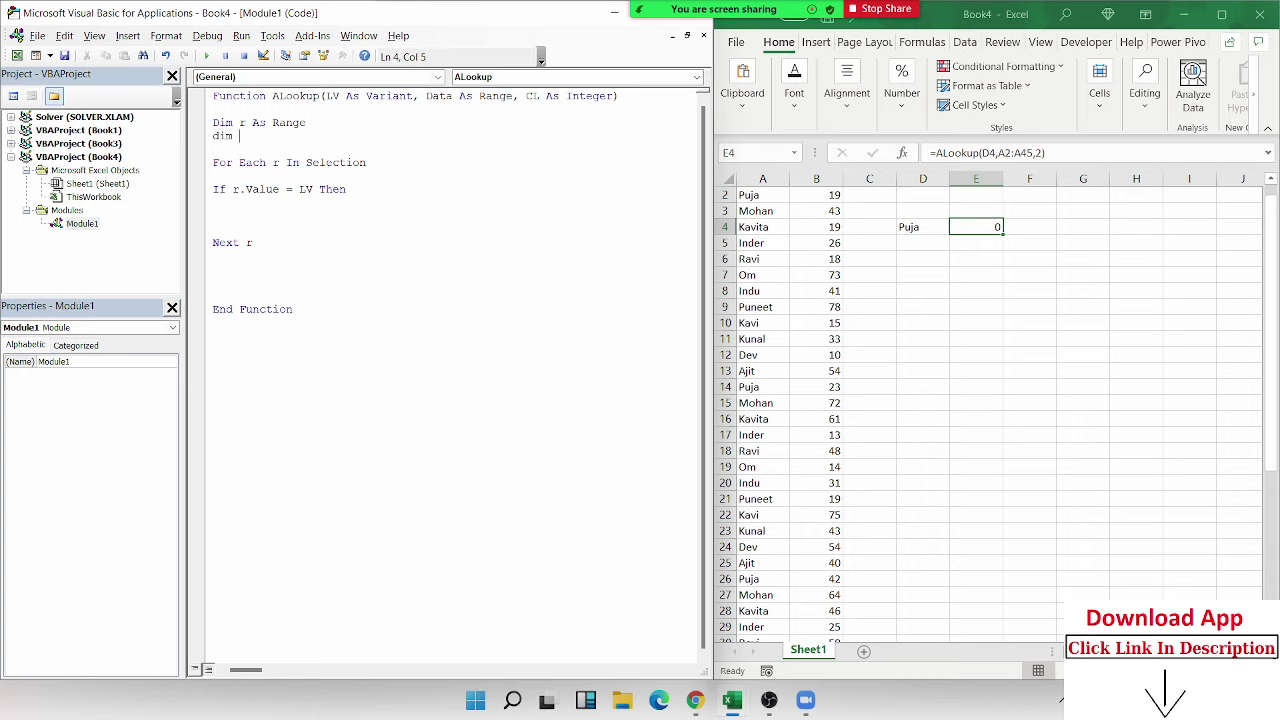
{"action": "type", "text": "m as "}
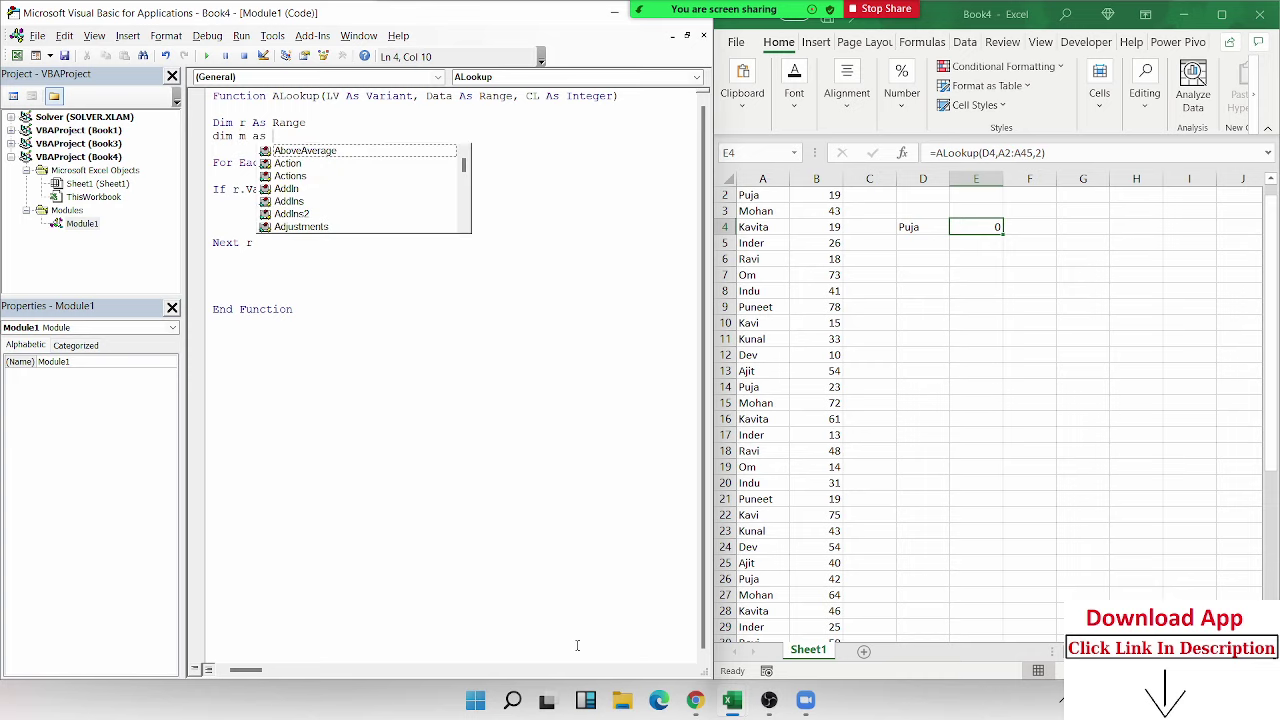
{"action": "type", "text": "str"}
{"action": "key", "text": "Tab"}
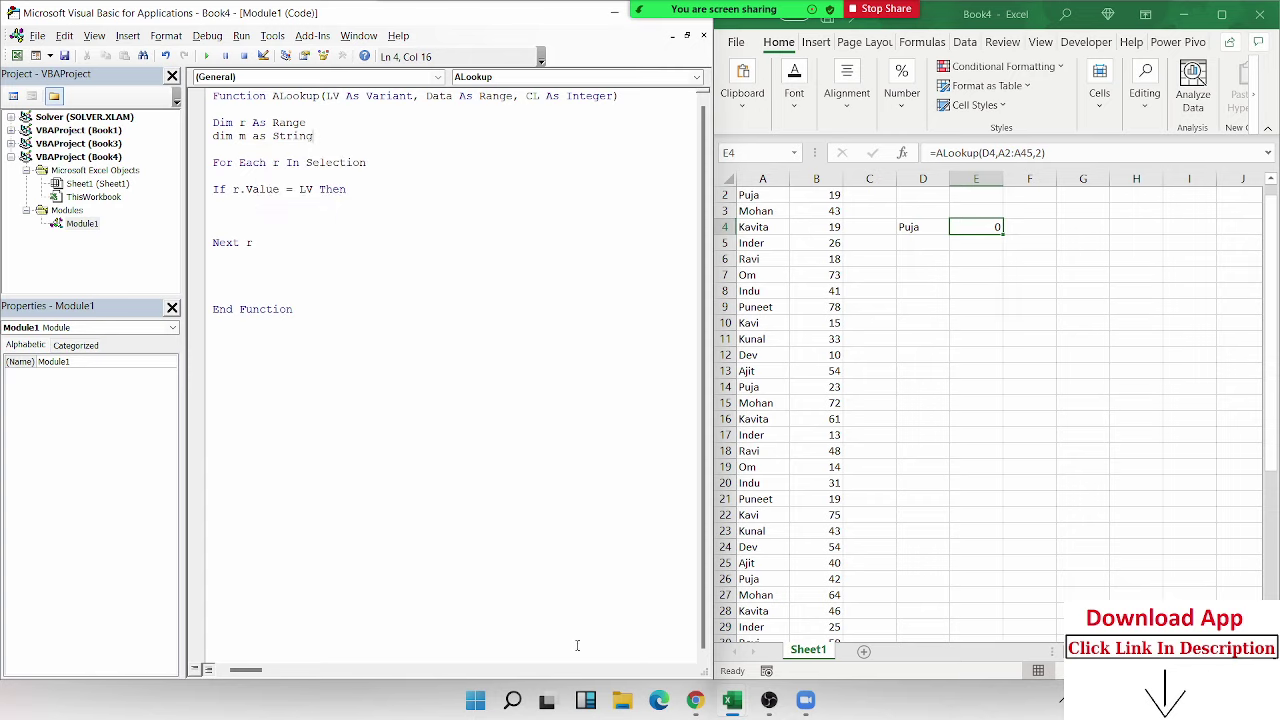
- Under the If line, add m=m & ",",r.Offset(0,c).Value to append each match
{"action": "key", "text": "Down"}
{"action": "type", "text": "m="}
{"action": "type", "text": "m "}
{"action": "type", "text": "& \","}
{"action": "type", "text": "\","}
{"action": "type", "text": "m"}
{"action": "key", "text": "BackSpace"}
{"action": "type", "text": "r.Of"}
{"action": "type", "text": "fset(0"}
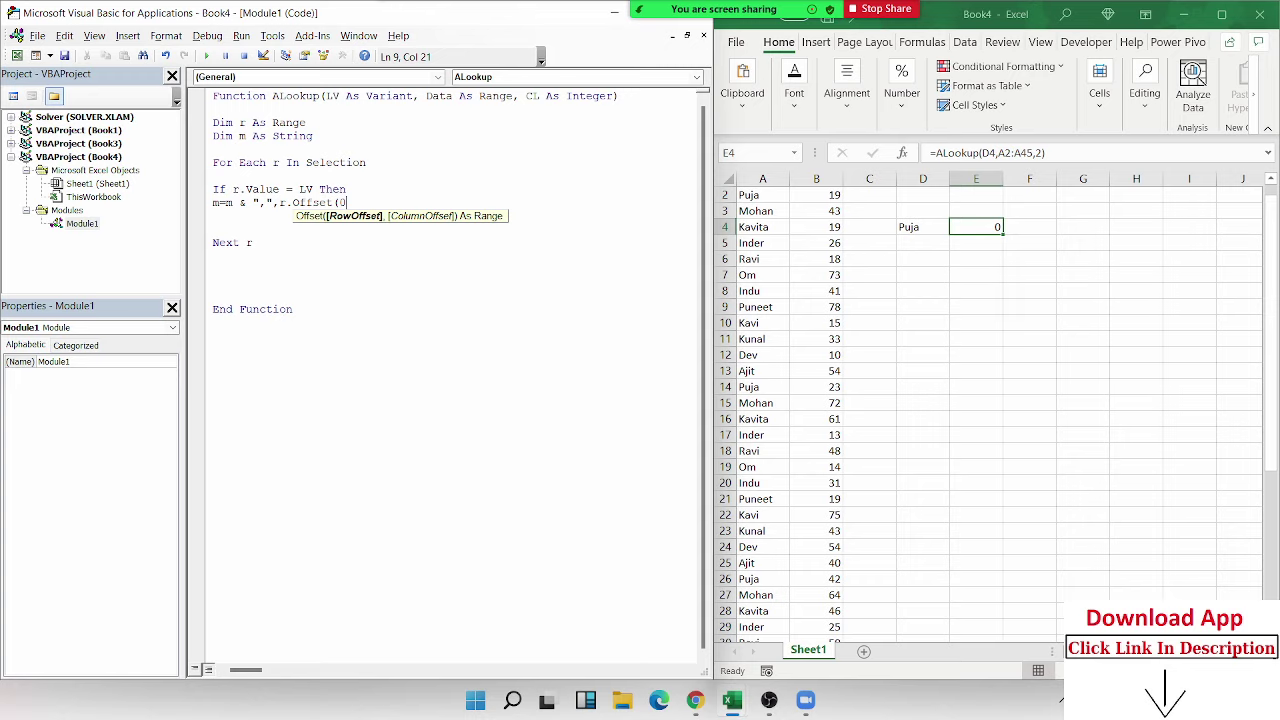
{"action": "type", "text": ",c"}
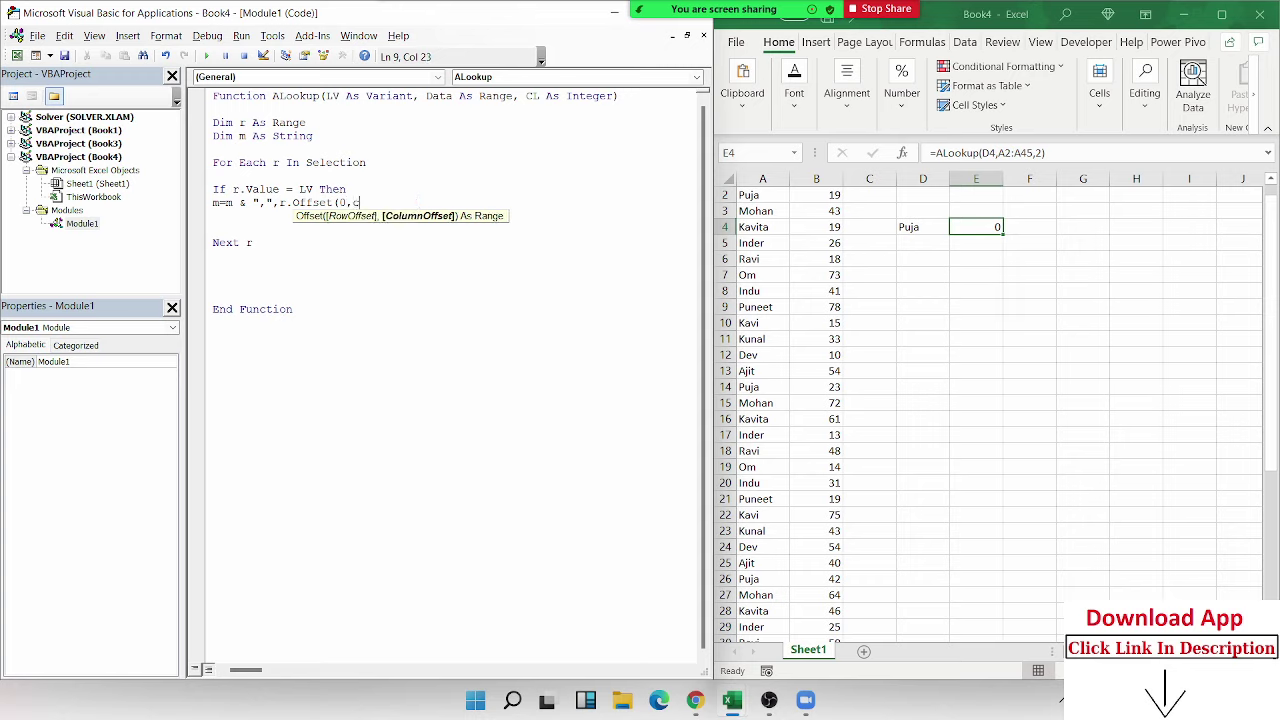
{"action": "type", "text": ").a"}
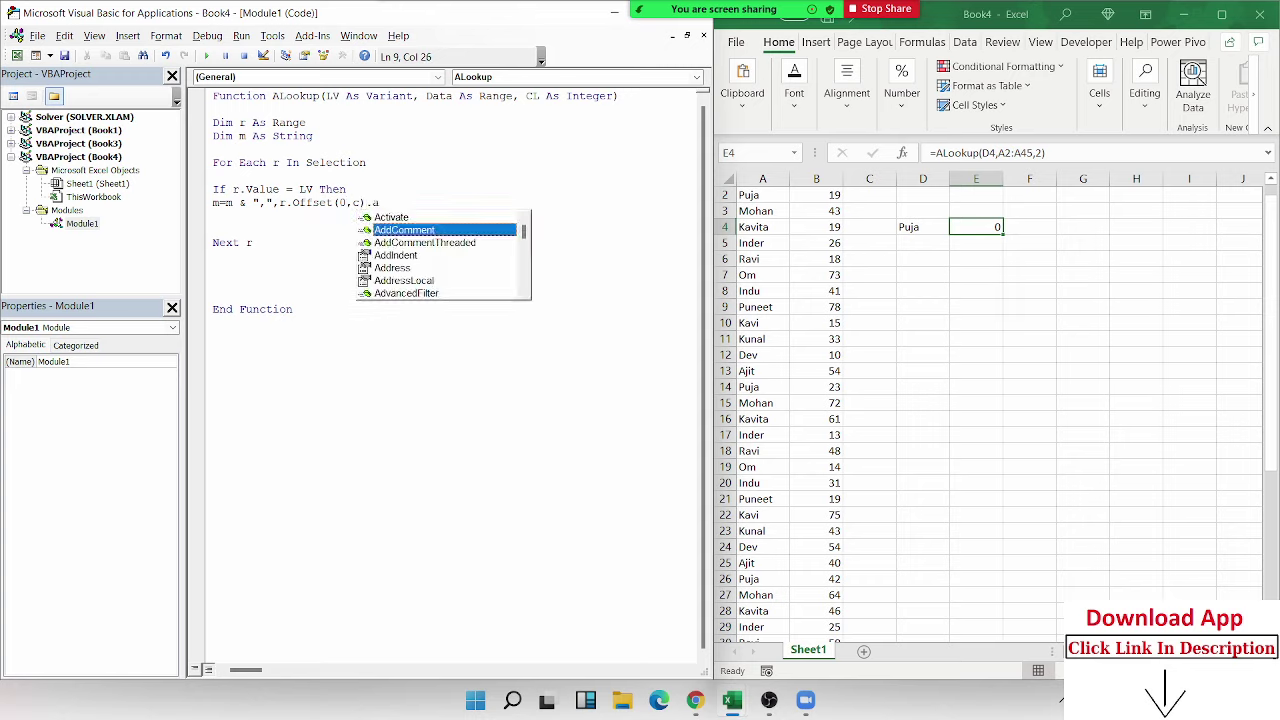
{"action": "key", "text": "BackSpace"}
{"action": "type", "text": "v"}
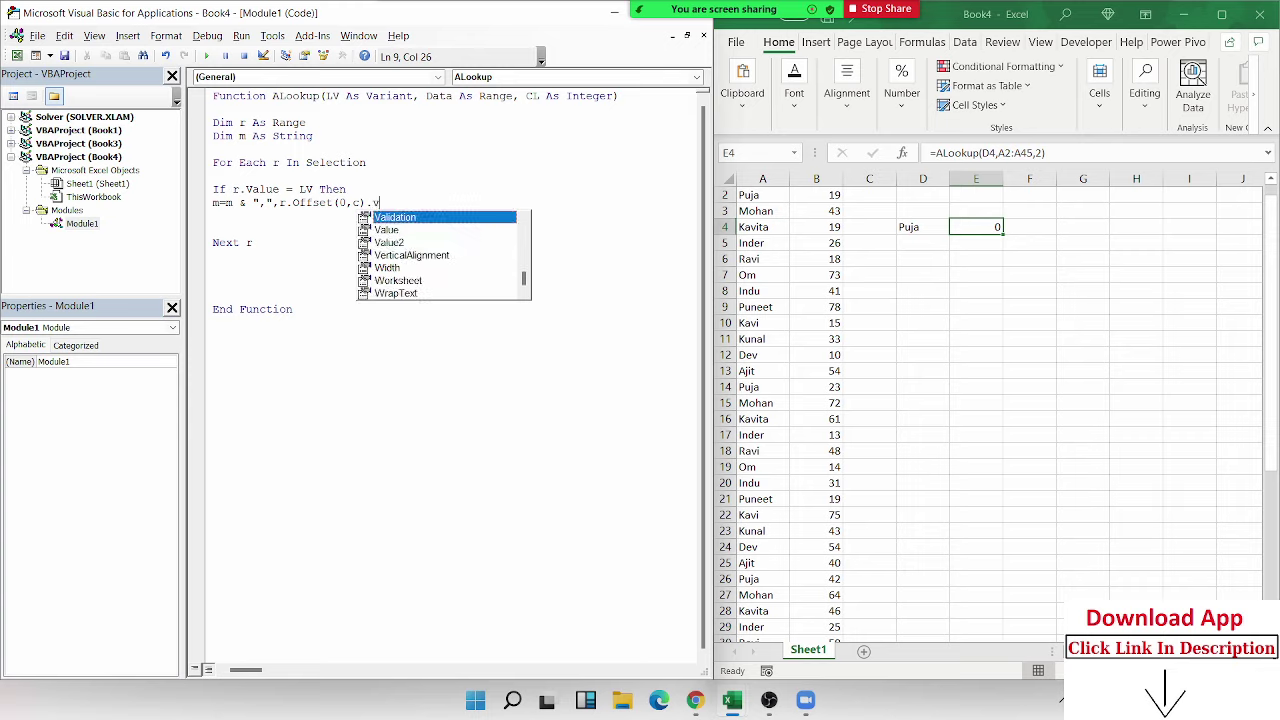
{"action": "type", "text": "alu"}
{"action": "key", "text": "Tab"}
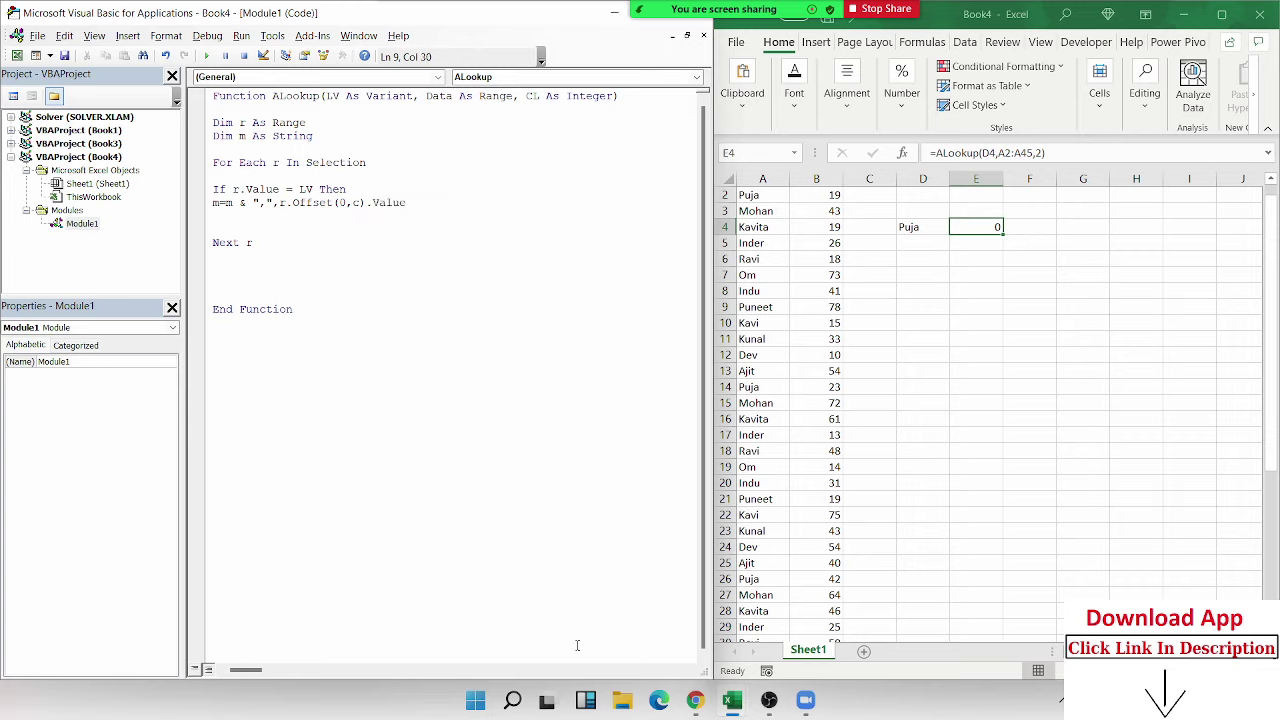
- Dismiss the compile error and fix the append line to m = m & "," & r.Offset(0,c).Value
{"action": "key", "text": "Return"}
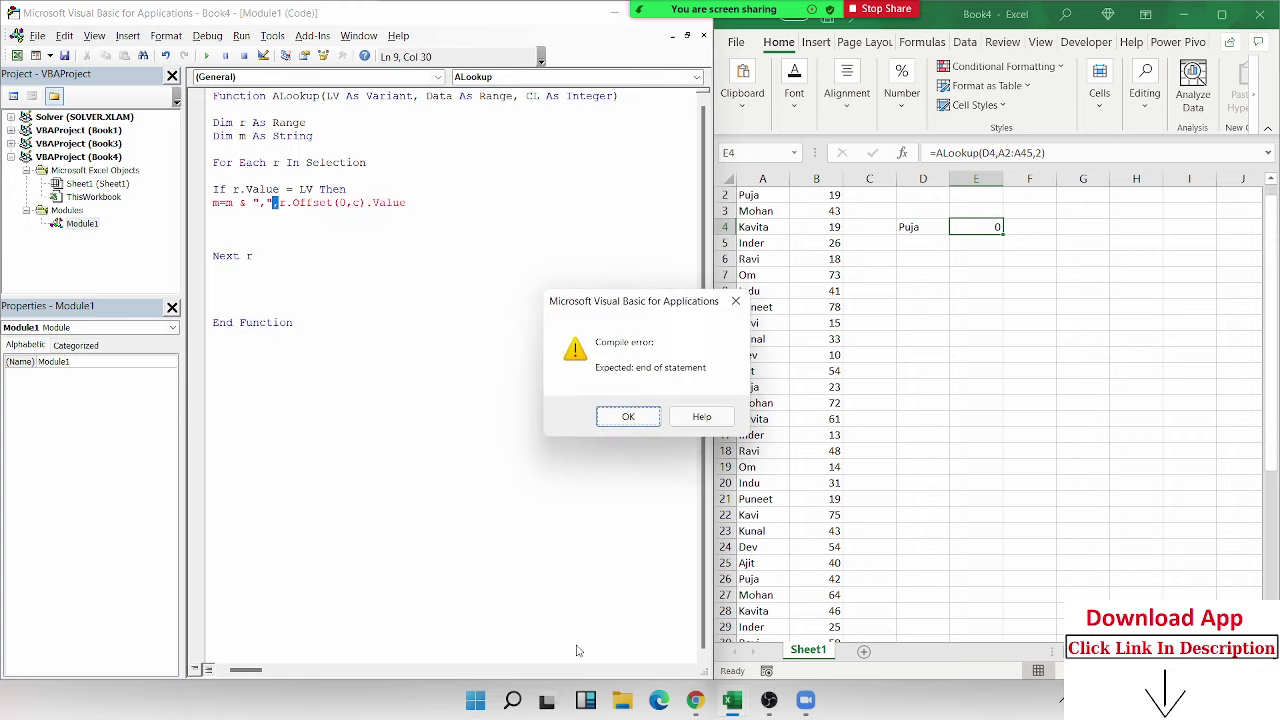
{"action": "key", "text": "Return"}
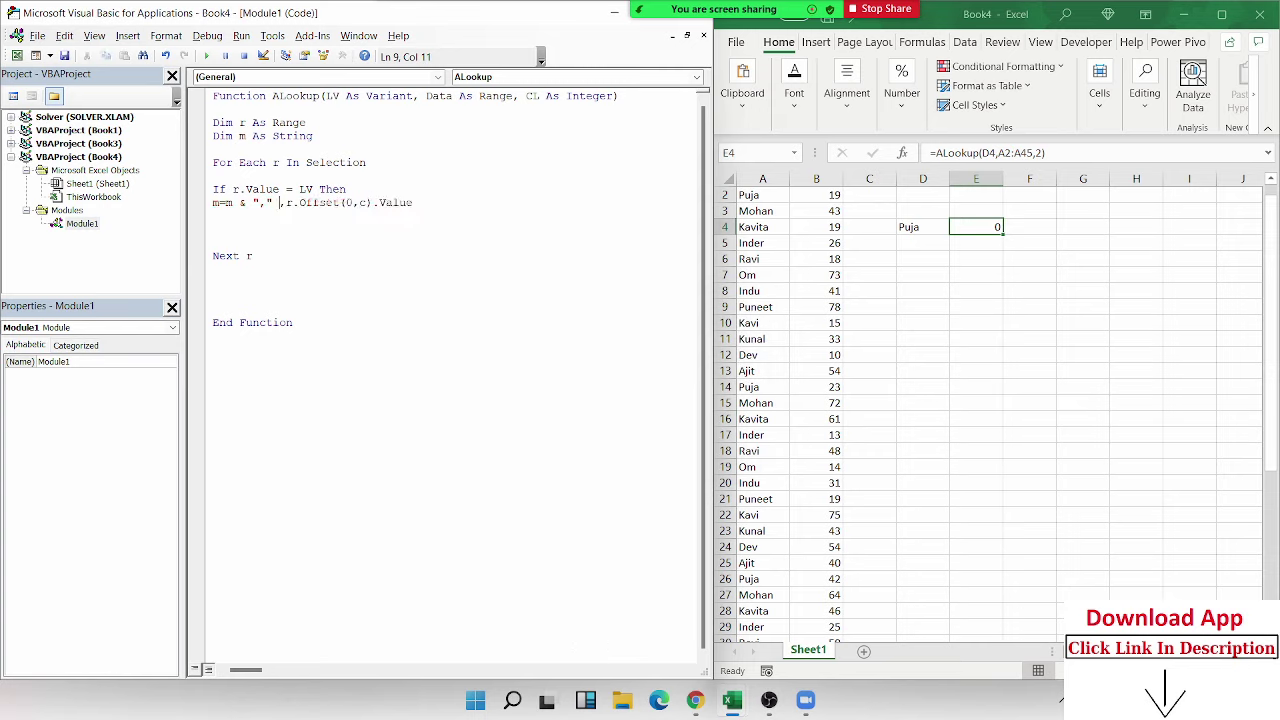
{"action": "left_click", "coordinate": [576, 651]}
{"action": "key", "text": "Return"}
{"action": "type", "text": ","}
{"action": "key", "text": "BackSpace"}
{"action": "type", "text": "&"}
{"action": "key", "text": "Return"}
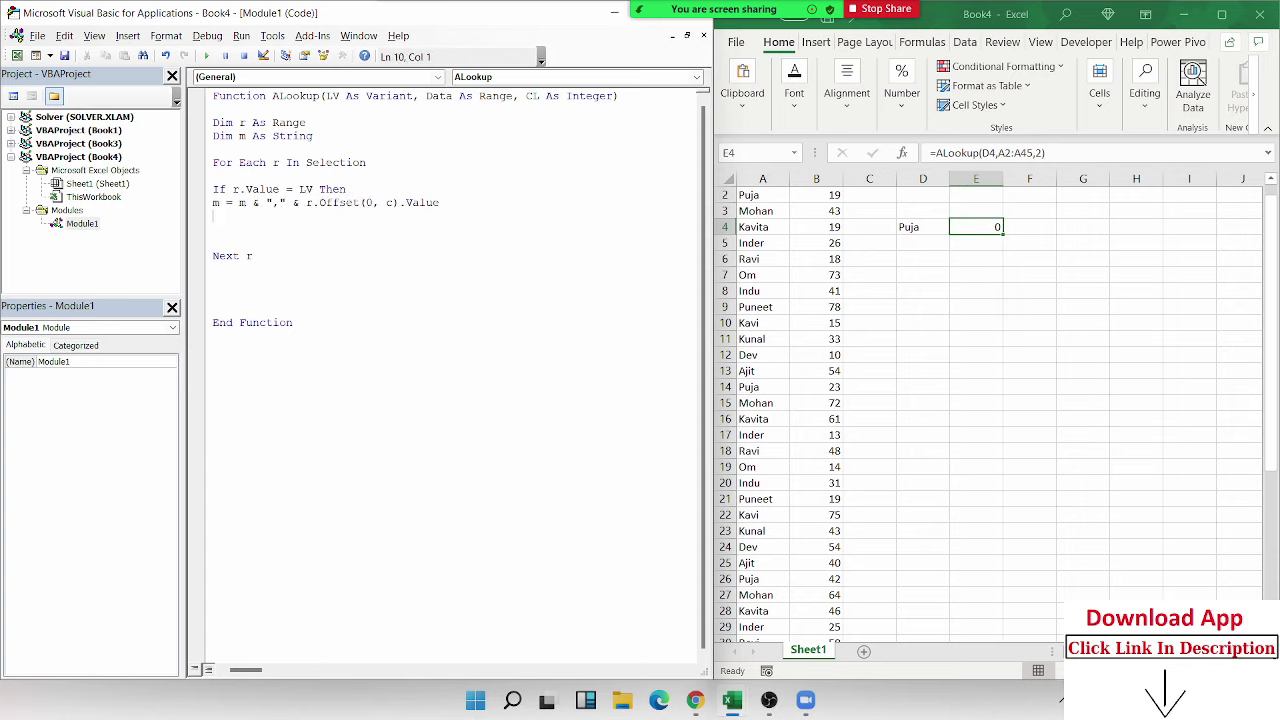
- Close the If block with End If below the append line
{"action": "type", "text": "end "}
{"action": "type", "text": "if"}
{"action": "key", "text": "Up"}
{"action": "left_click", "coordinate": [246, 202]}
{"action": "key", "text": "Down"}
{"action": "key", "text": "Down"}
{"action": "key", "text": "Down"}
{"action": "key", "text": "Down"}
{"action": "key", "text": "Down"}
{"action": "key", "text": "Down"}
- Add ALookup = m as the return line, then re-enter E4's formula, which still shows 0
{"action": "key", "text": "Up"}
{"action": "key", "text": "Up"}
{"action": "type", "text": "ALoo"}
{"action": "type", "text": "kup = "}
{"action": "type", "text": "m"}
{"action": "left_click", "coordinate": [972, 228]}
{"action": "double_click", "coordinate": [972, 228]}
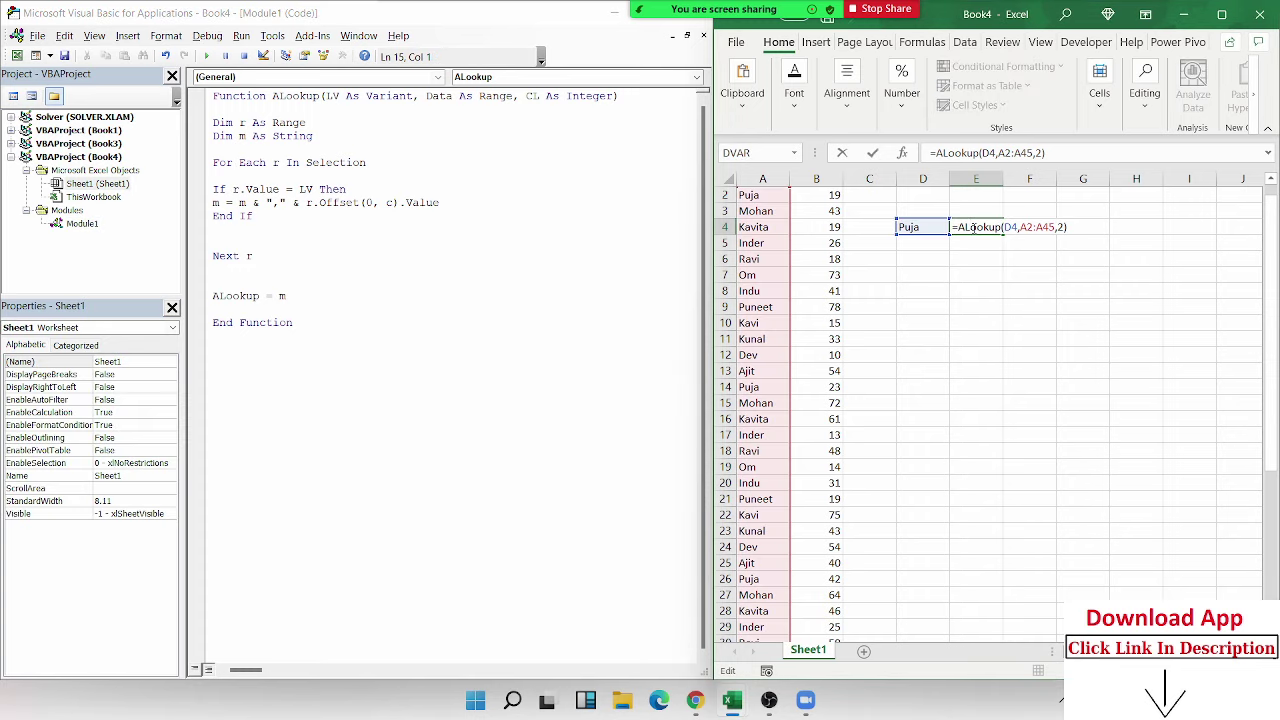
{"action": "key", "text": "Return"}
{"action": "key", "text": "Return"}
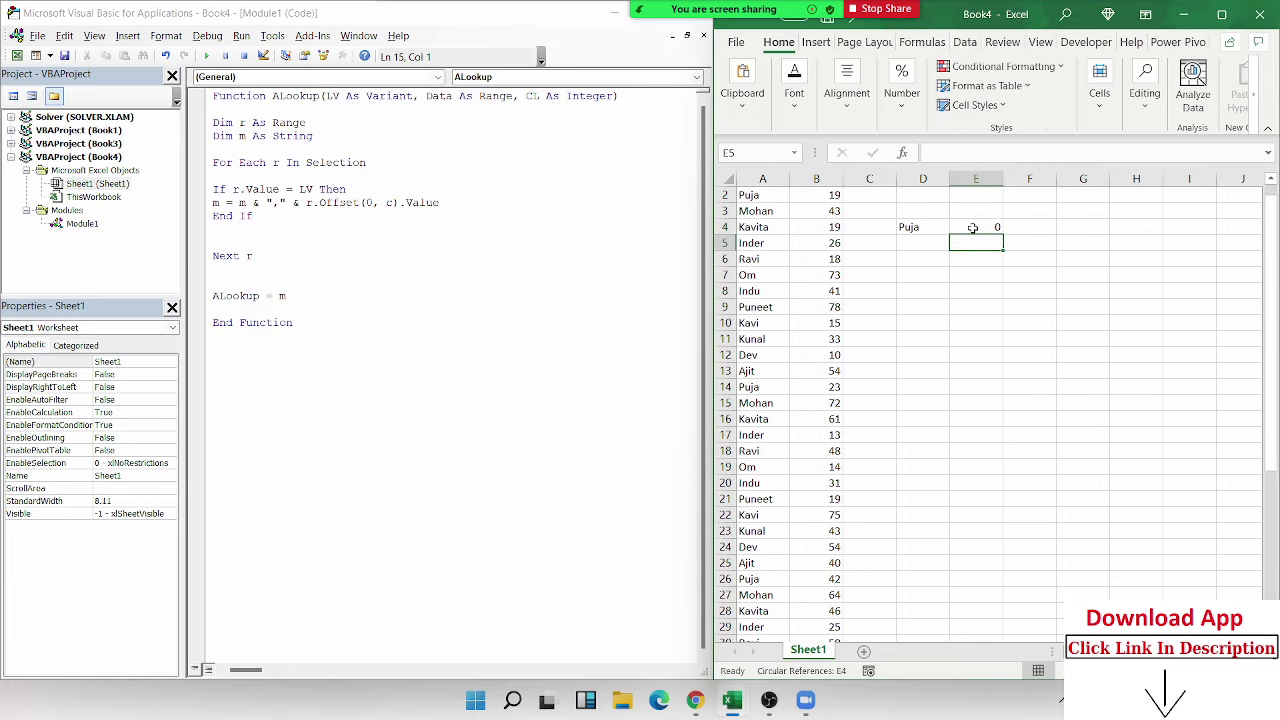
{"action": "double_click", "coordinate": [972, 228]}
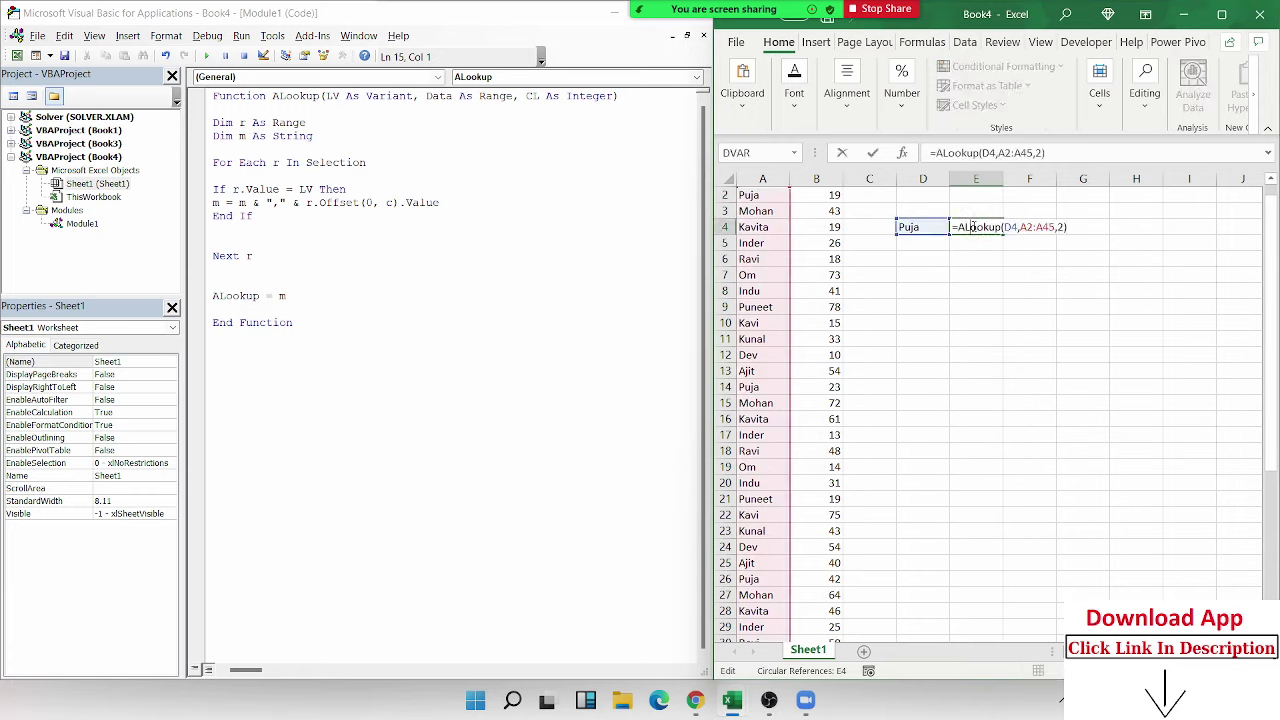
{"action": "key", "text": "Return"}
{"action": "left_click", "coordinate": [972, 227]}
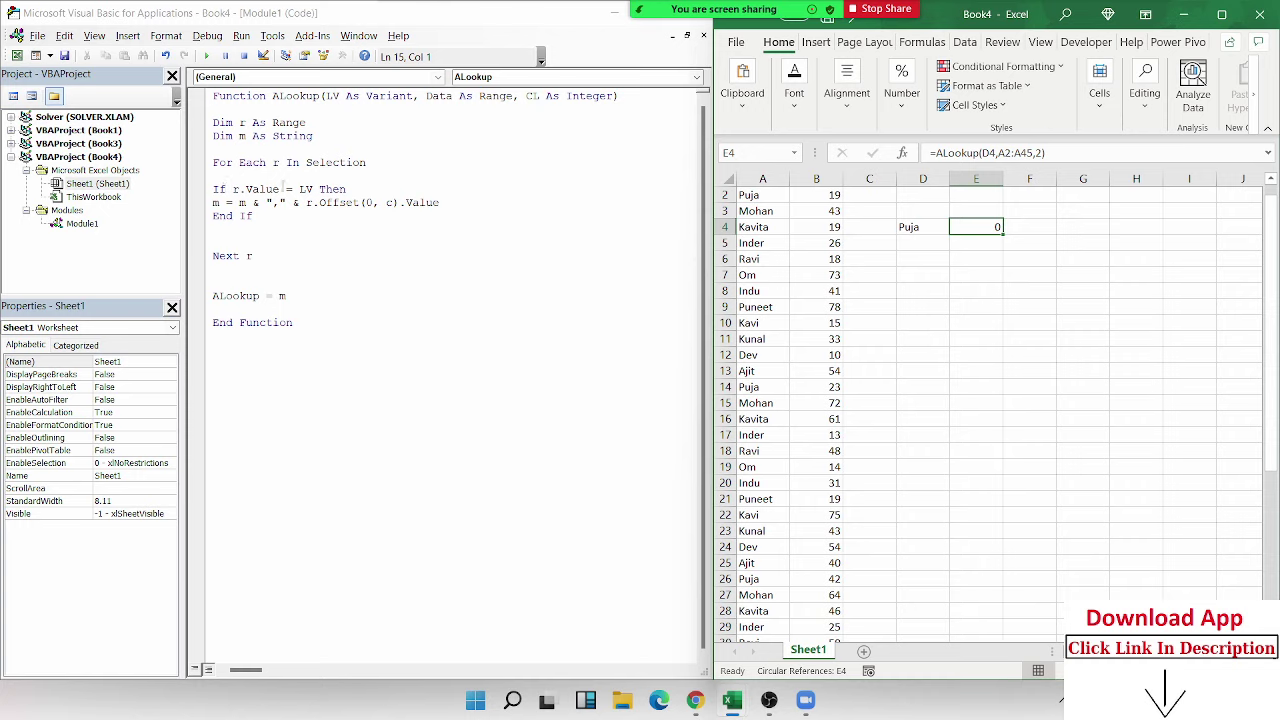
- Make the loop iterate over Data instead of Selection, then recalculate E4
{"action": "double_click", "coordinate": [318, 163]}
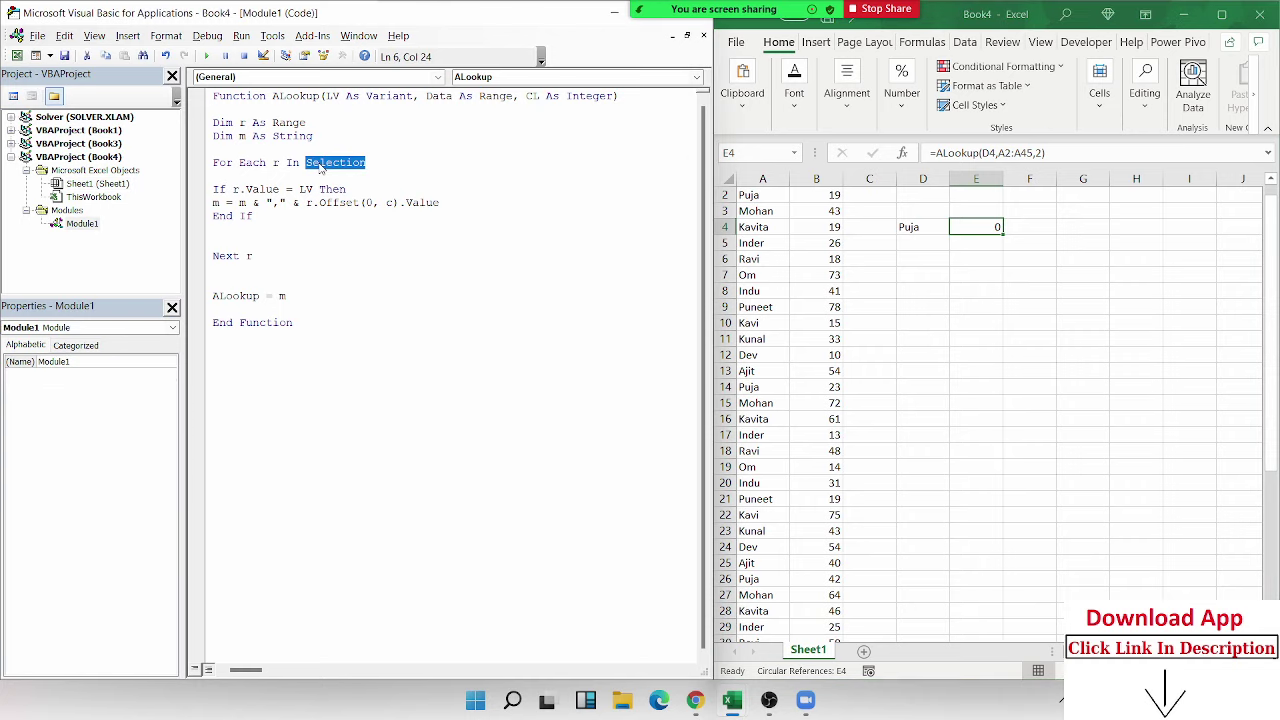
{"action": "type", "text": "Data"}
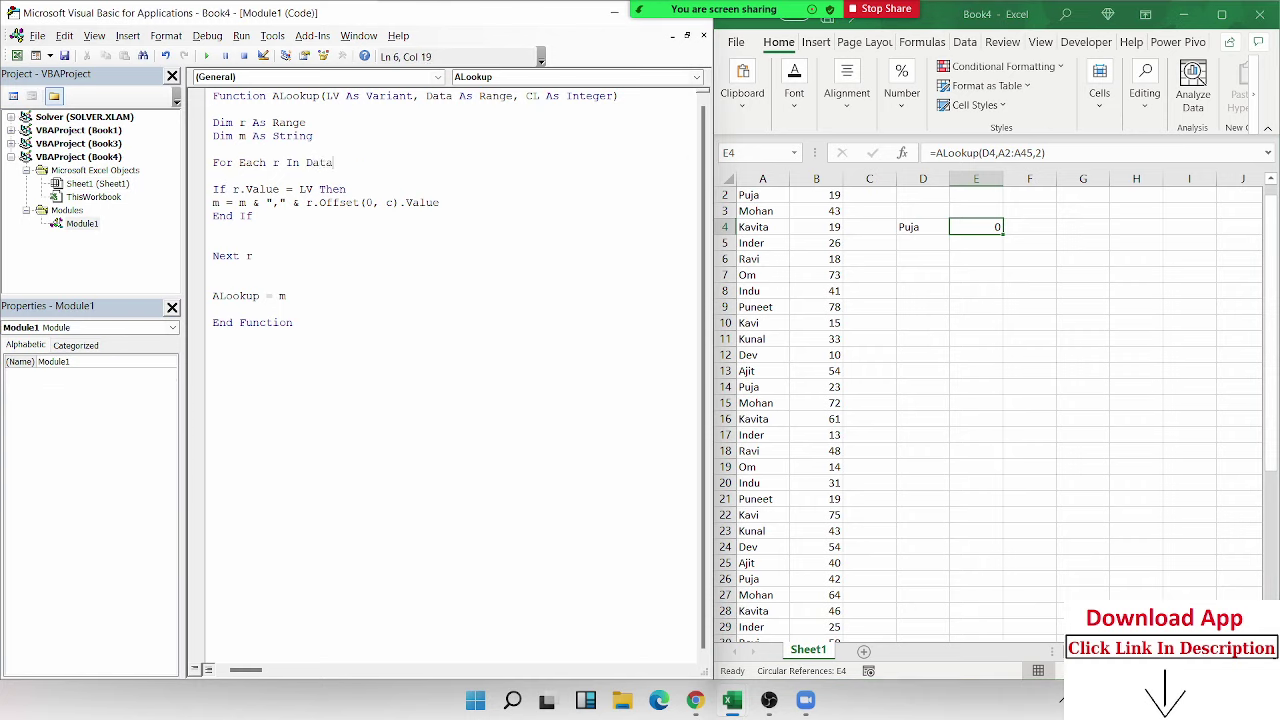
{"action": "double_click", "coordinate": [995, 227]}
{"action": "key", "text": "Return"}
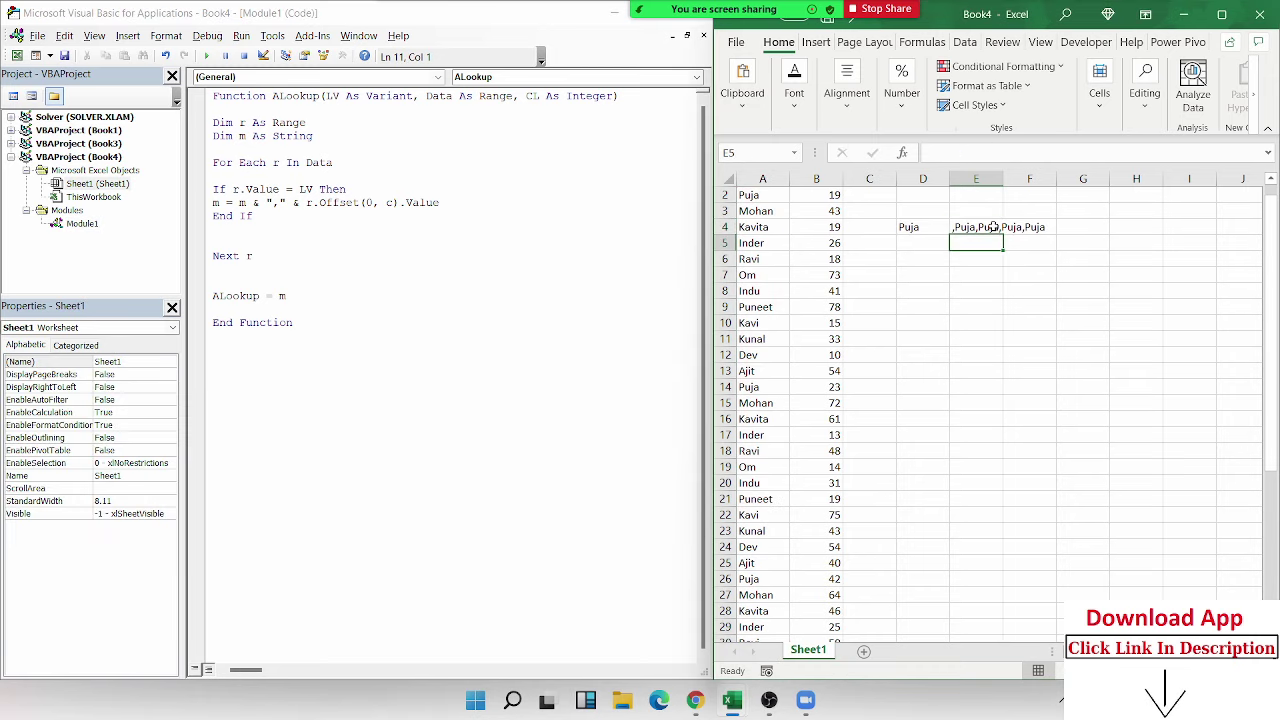
{"action": "left_click", "coordinate": [974, 236]}
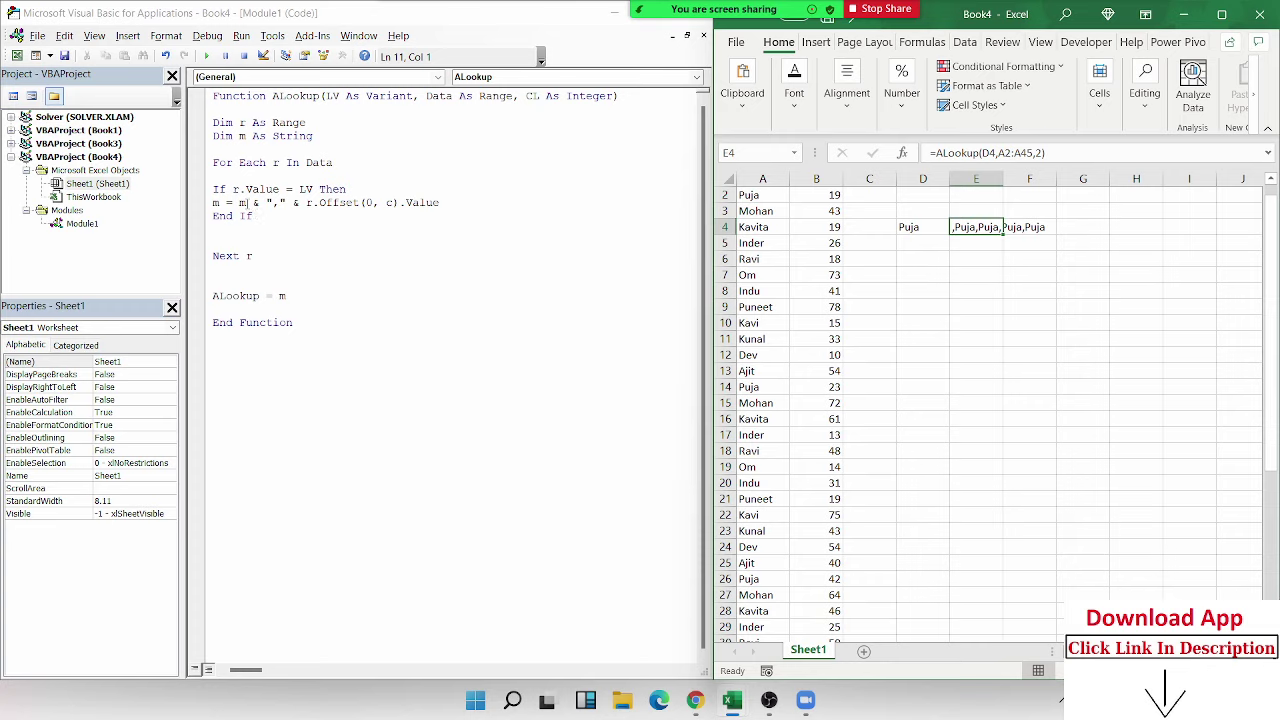
- Replace c with CL in the Offset call and recalculate the E4 formula
{"action": "double_click", "coordinate": [389, 202]}
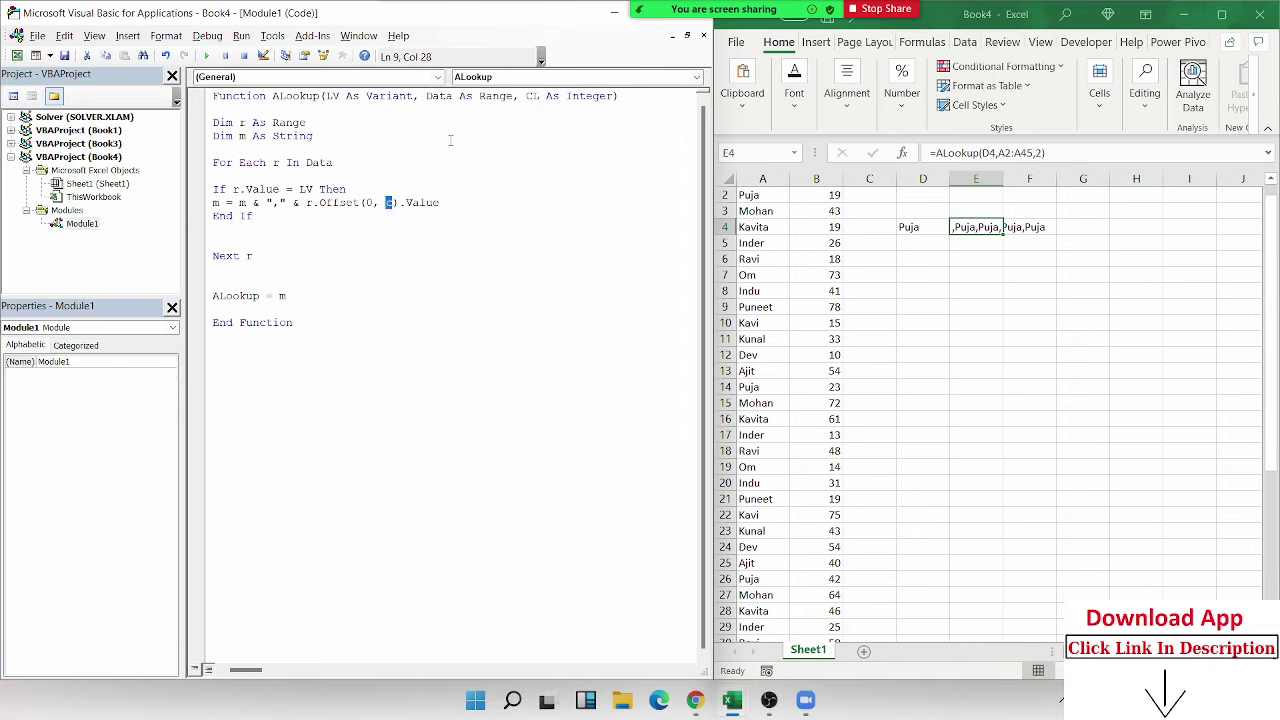
{"action": "type", "text": "C"}
{"action": "type", "text": "L"}
{"action": "left_click", "coordinate": [459, 202]}
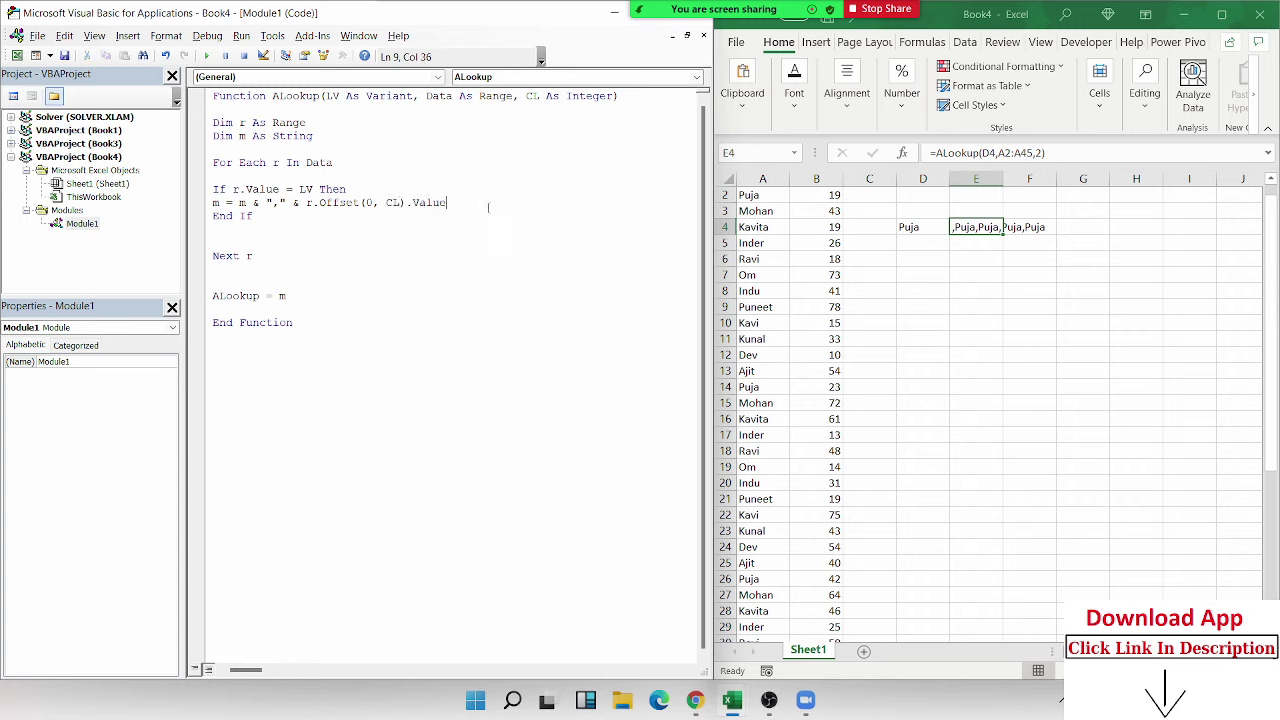
{"action": "left_click", "coordinate": [940, 228]}
{"action": "left_click", "coordinate": [965, 228]}
{"action": "double_click", "coordinate": [963, 228]}
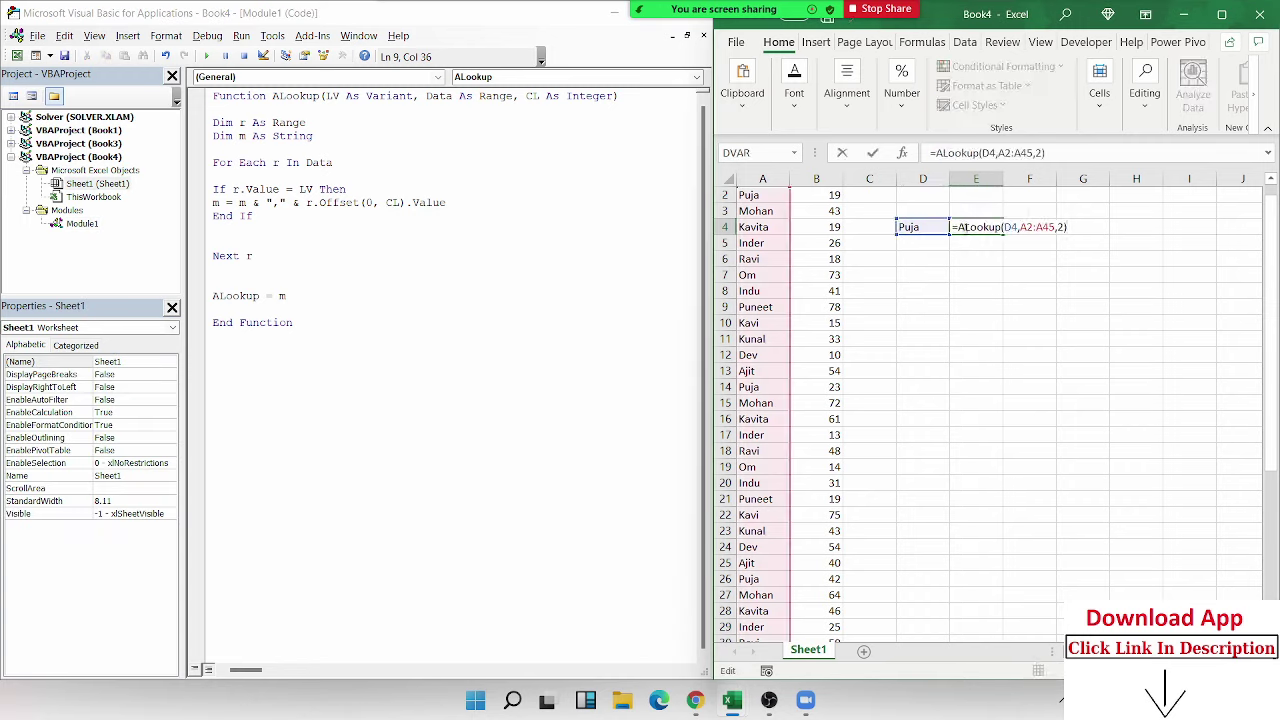
{"action": "key", "text": "ctrl+Return"}
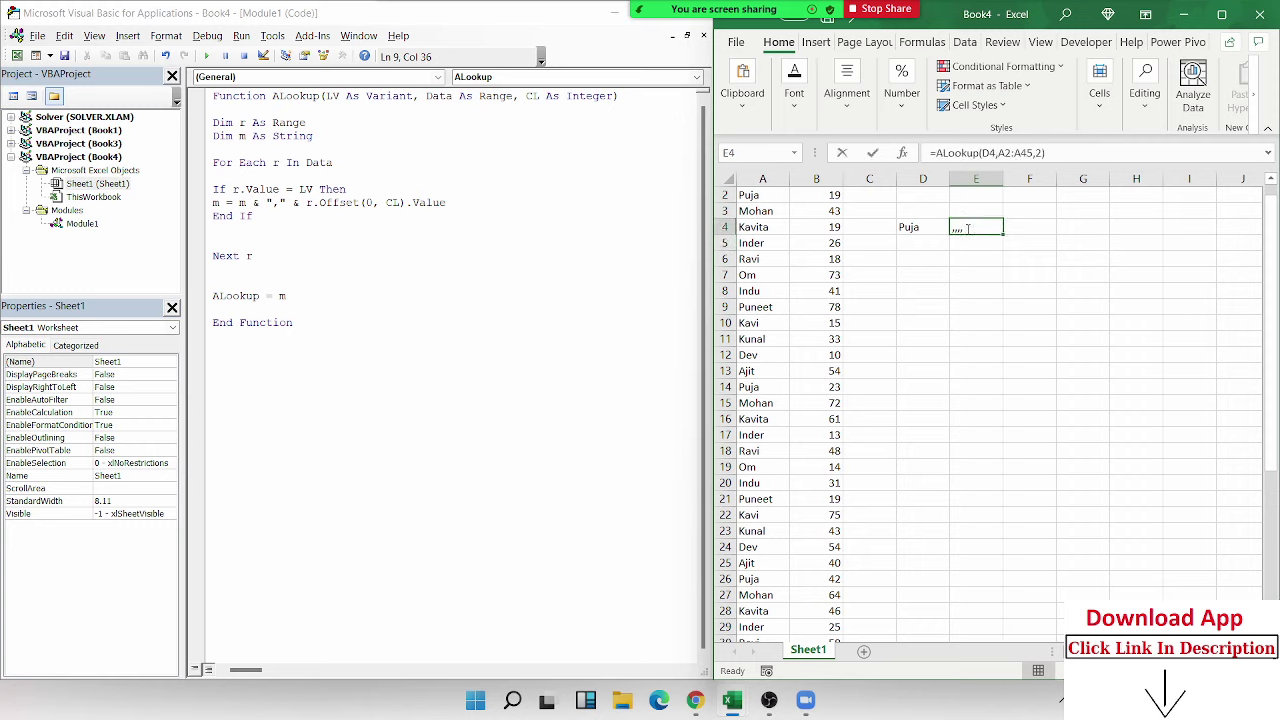
{"action": "double_click", "coordinate": [962, 229]}
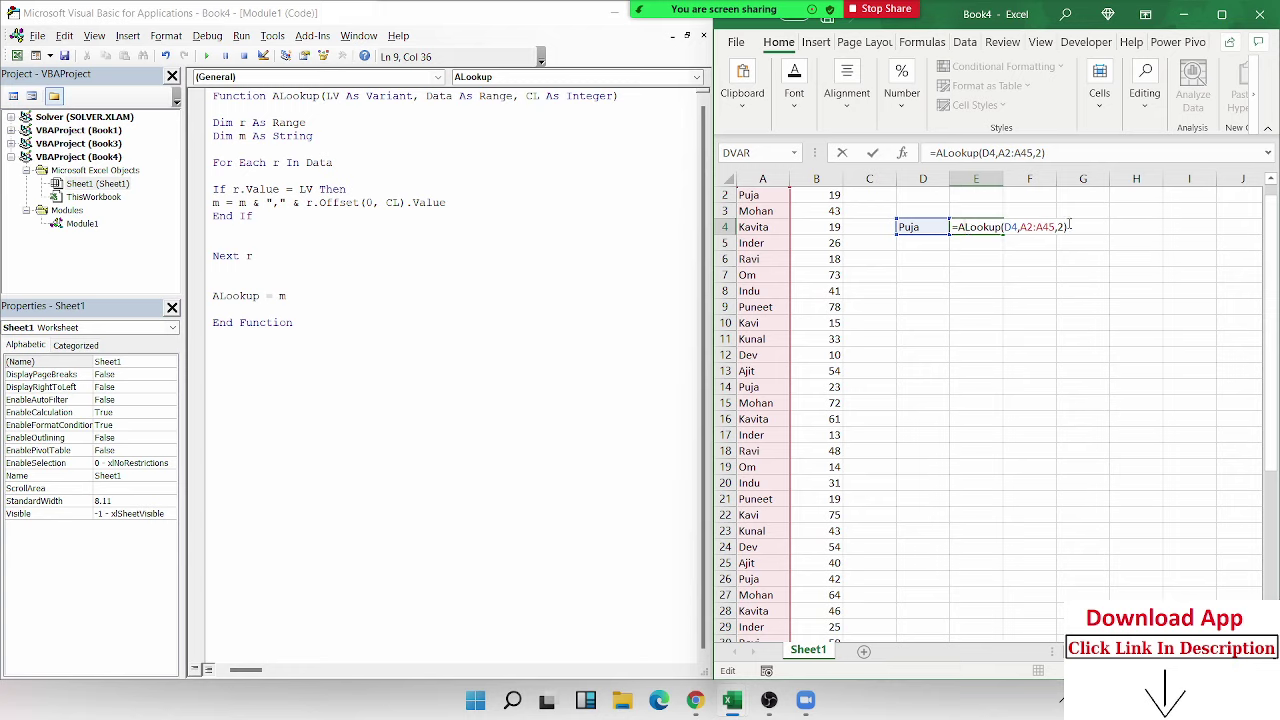
{"action": "key", "text": "Return"}
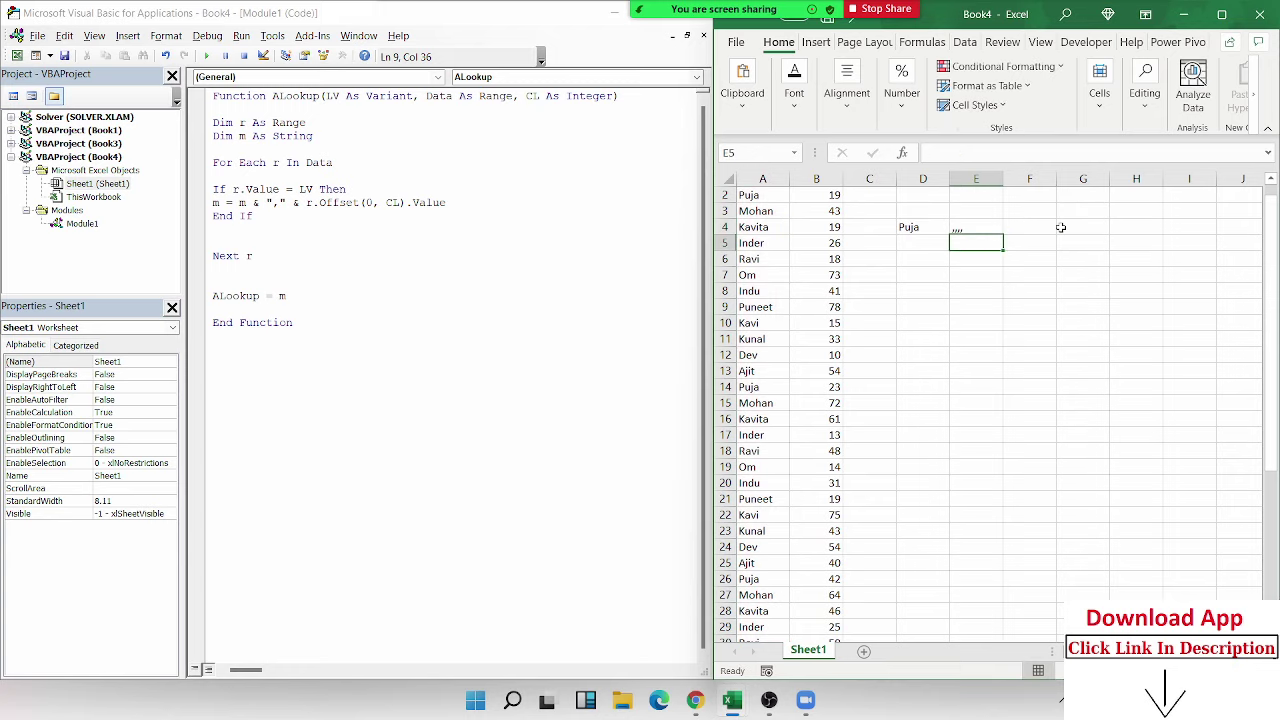
{"action": "left_click", "coordinate": [958, 229]}
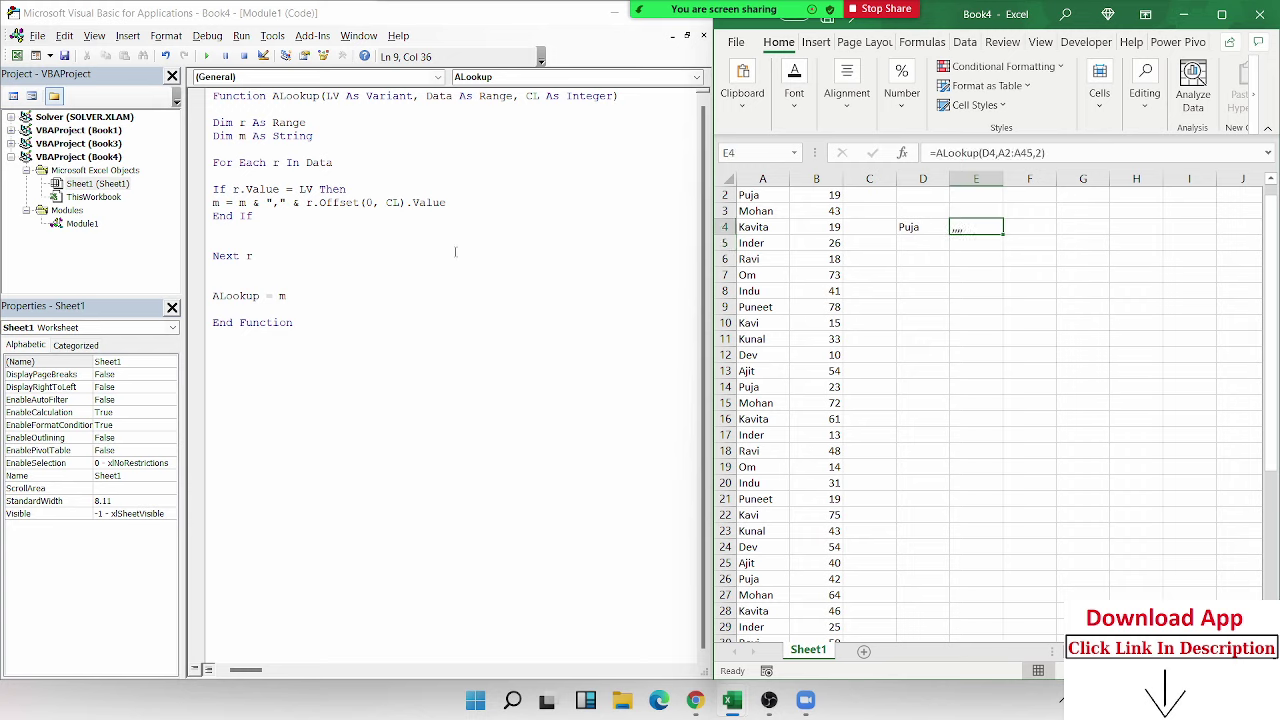
- Change the offset to CL-1 and recalculate E4 to show ,19,23,42,27
{"action": "left_click", "coordinate": [401, 202]}
{"action": "type", "text": "-12"}
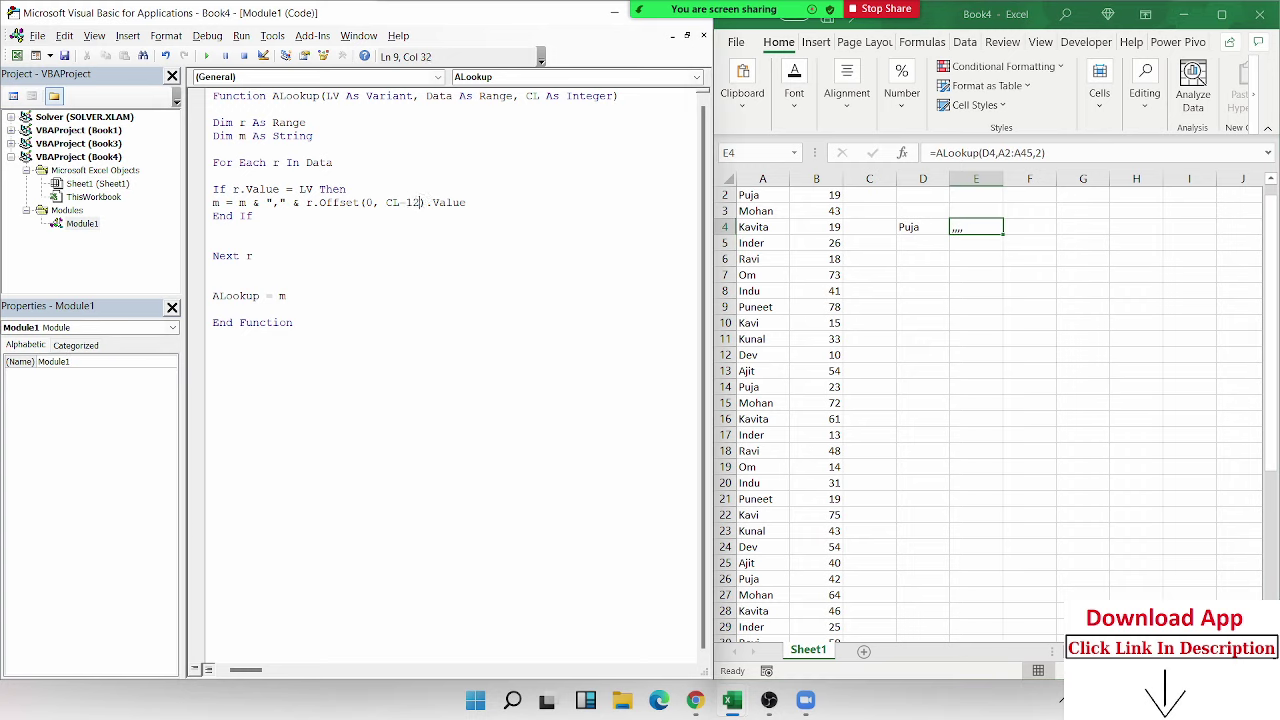
{"action": "key", "text": "BackSpace"}
{"action": "left_click", "coordinate": [400, 256]}
{"action": "left_click", "coordinate": [981, 235]}
{"action": "double_click", "coordinate": [981, 235]}
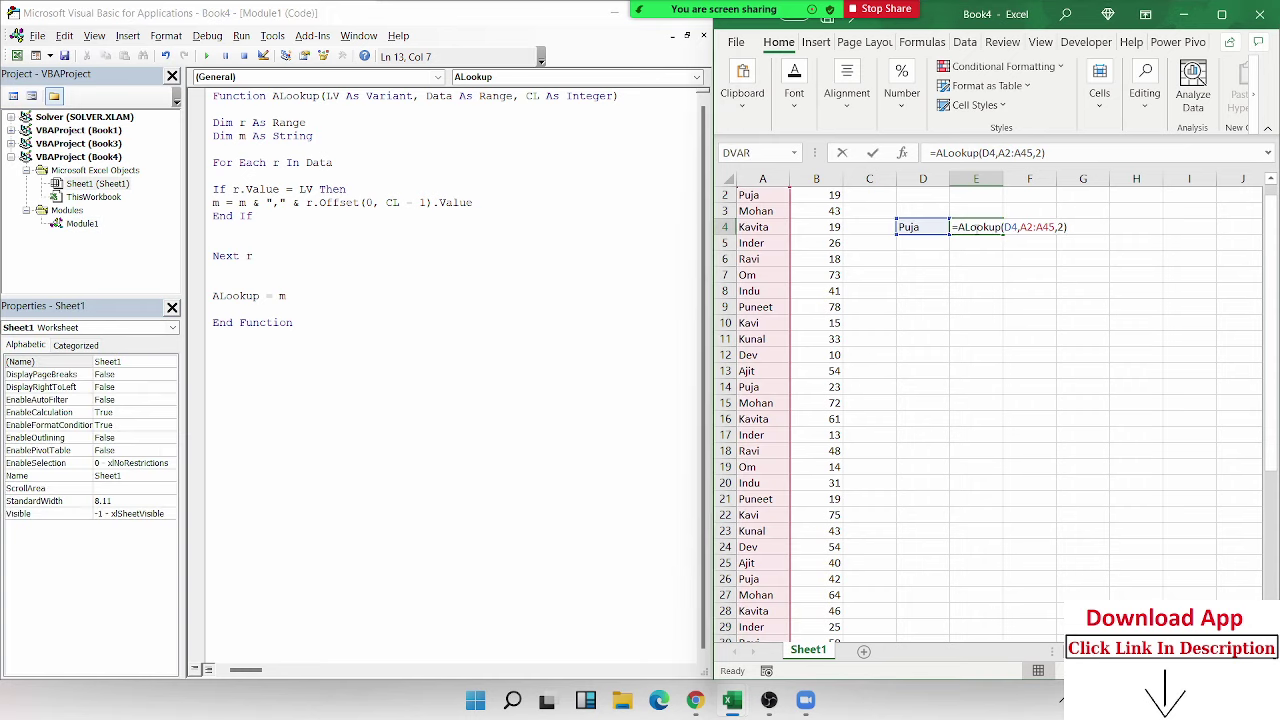
{"action": "key", "text": "Return"}
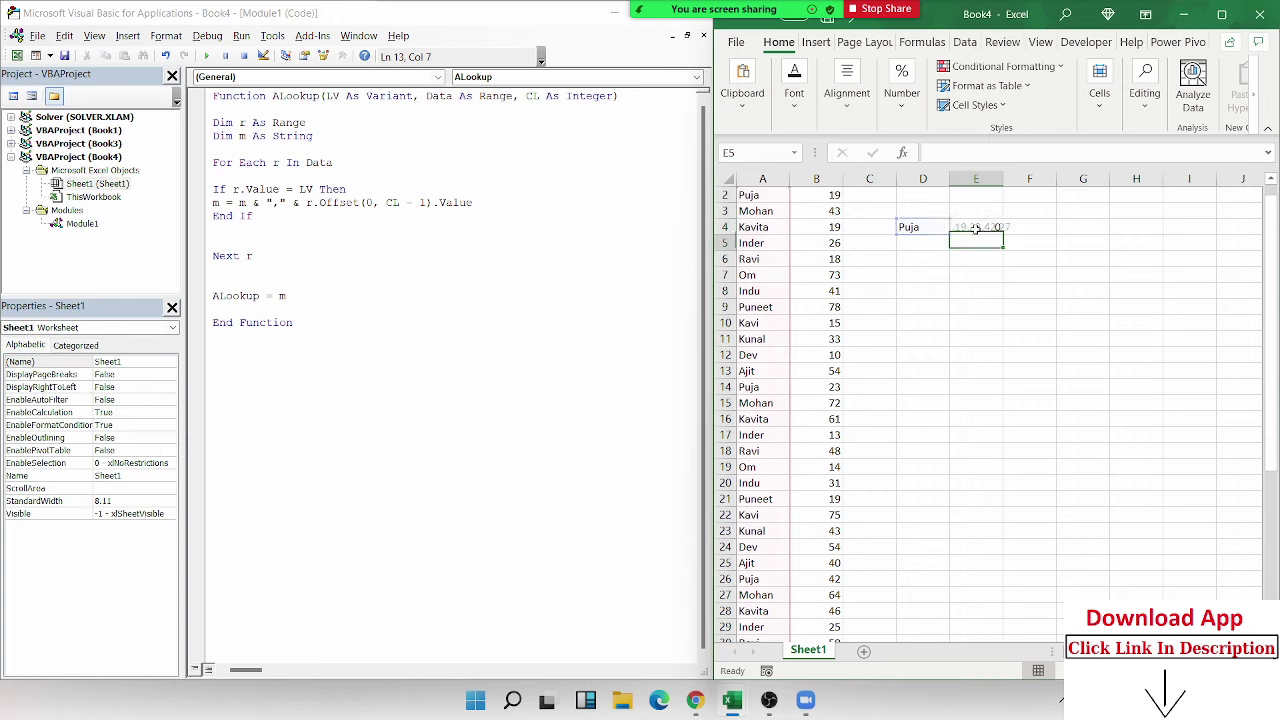
{"action": "left_click", "coordinate": [975, 229]}
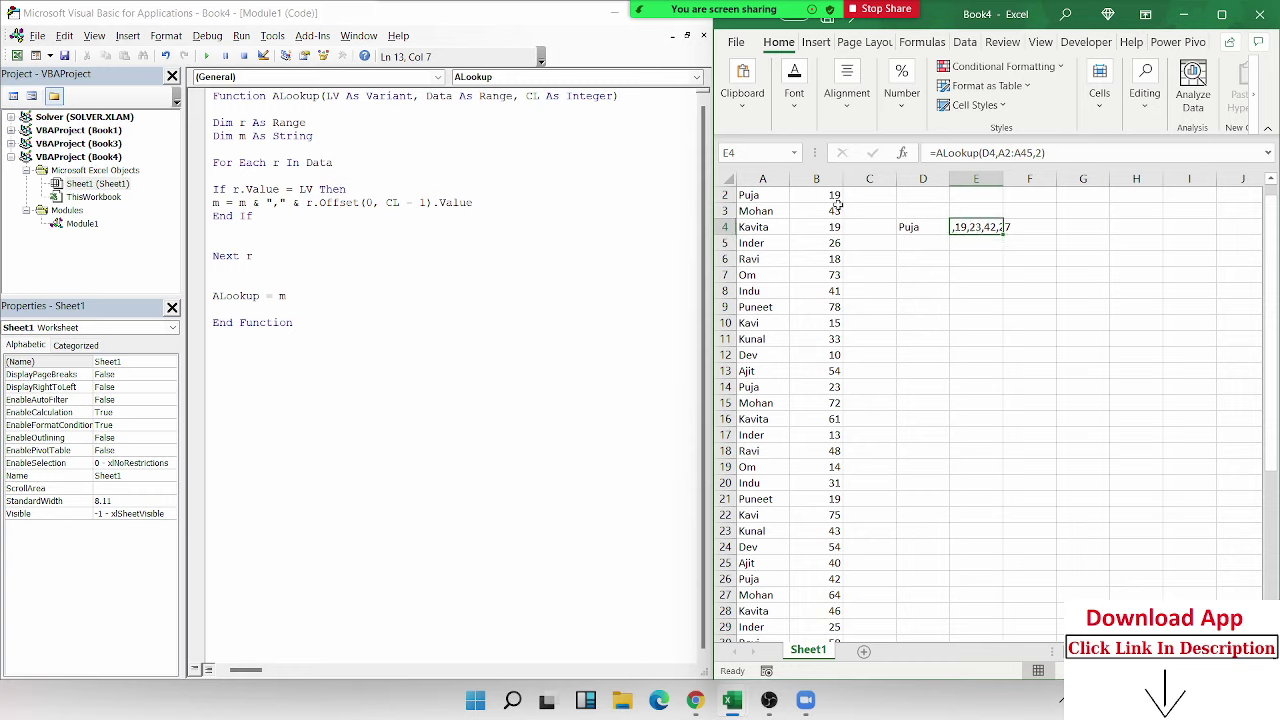
{"action": "key", "text": "Return"}
{"action": "left_click", "coordinate": [980, 310]}
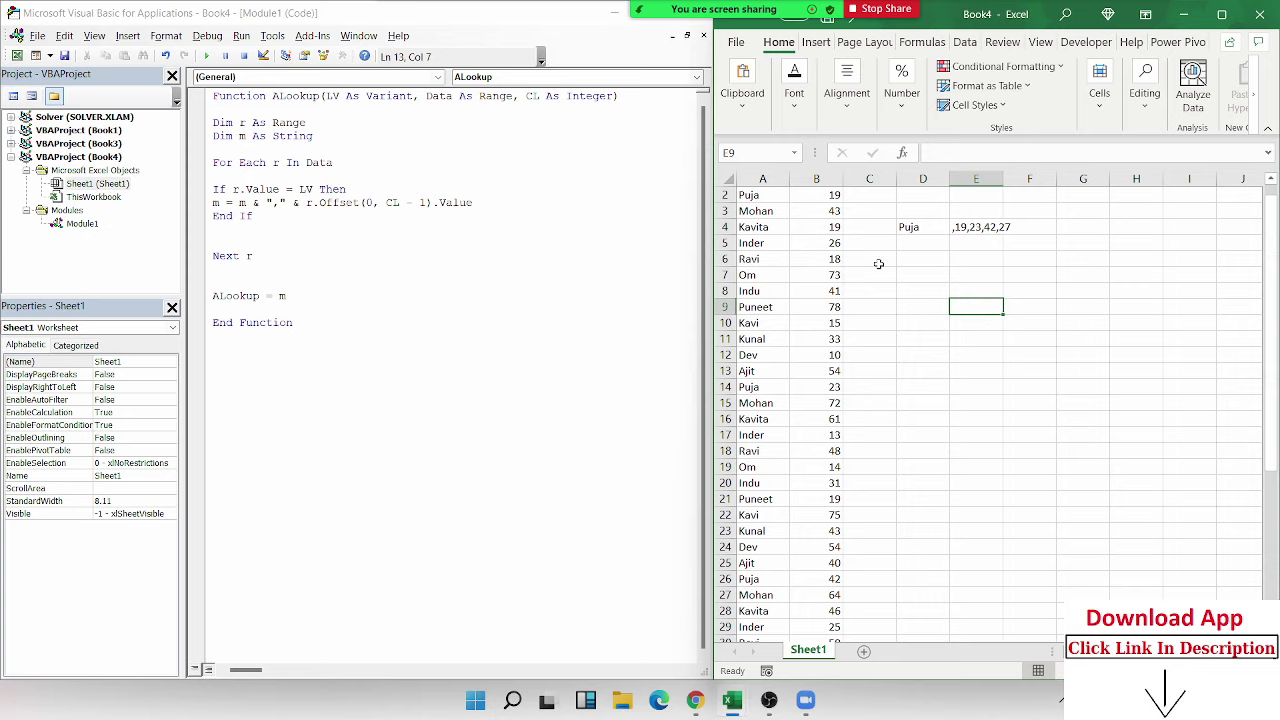
{"action": "left_click", "coordinate": [965, 226]}
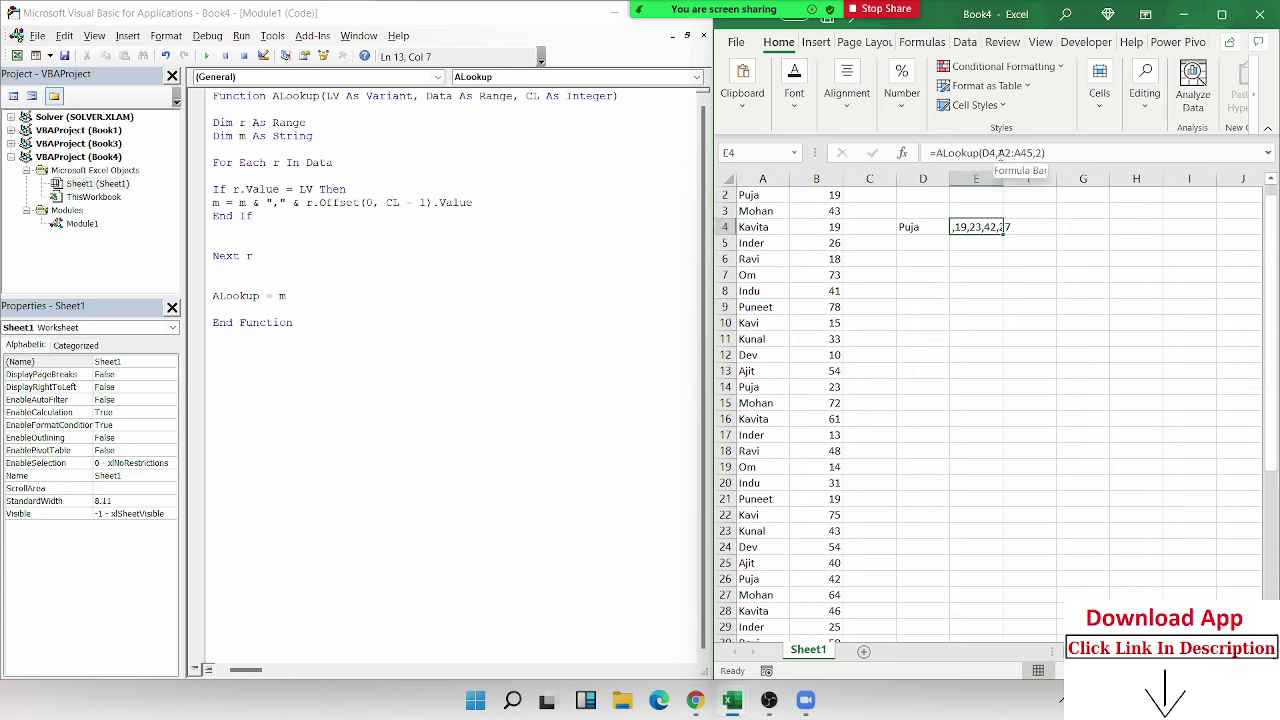
{"action": "double_click", "coordinate": [252, 256]}
{"action": "double_click", "coordinate": [331, 96]}
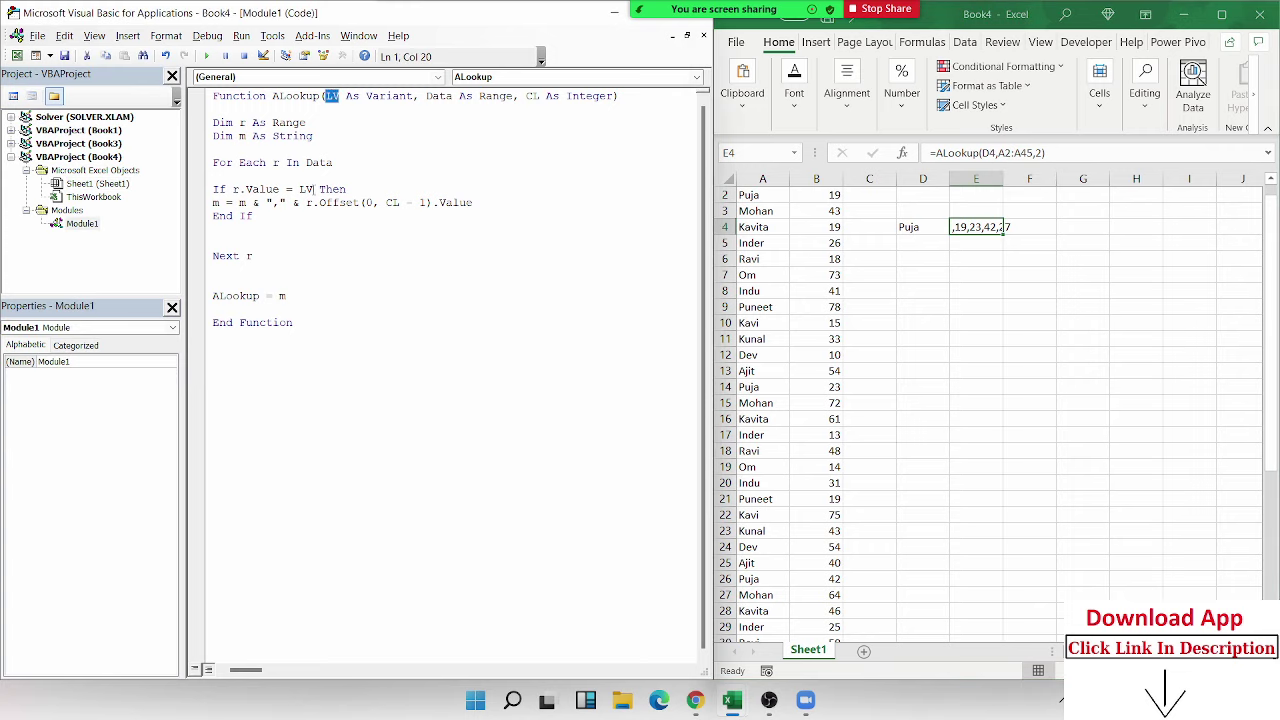
{"action": "double_click", "coordinate": [310, 189]}
{"action": "left_click", "coordinate": [314, 240]}
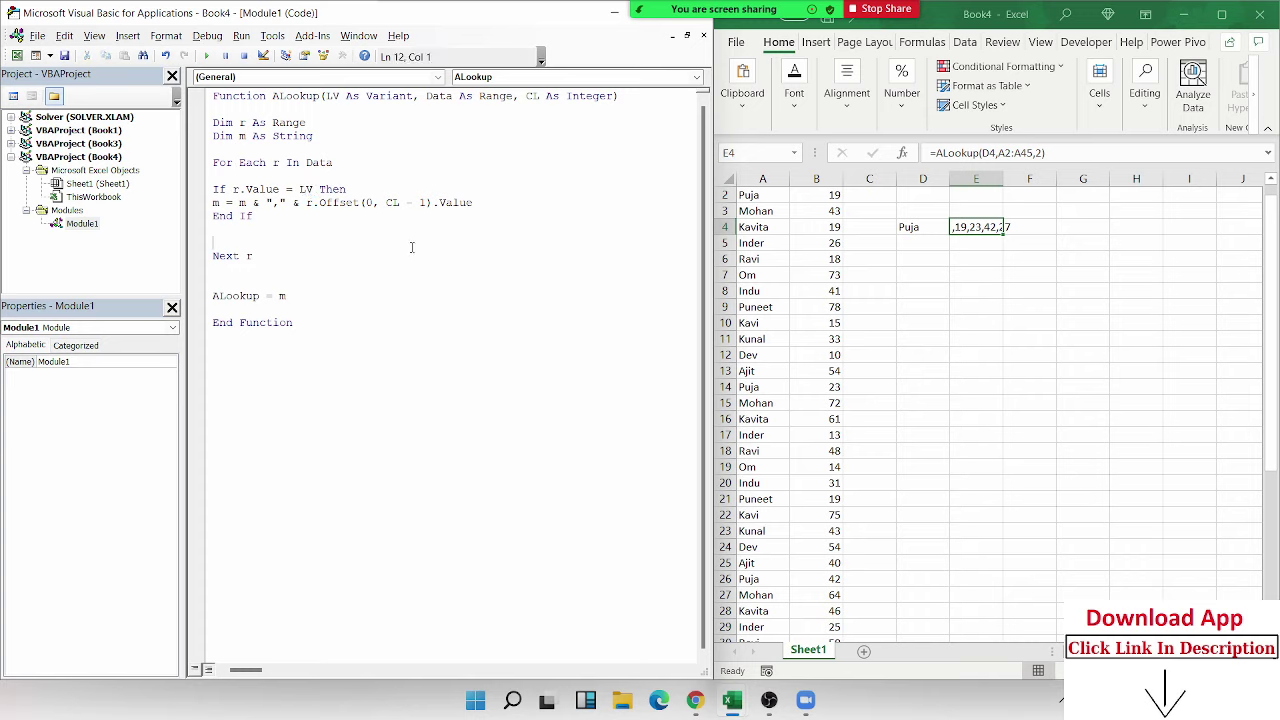
{"action": "left_click", "coordinate": [940, 289]}
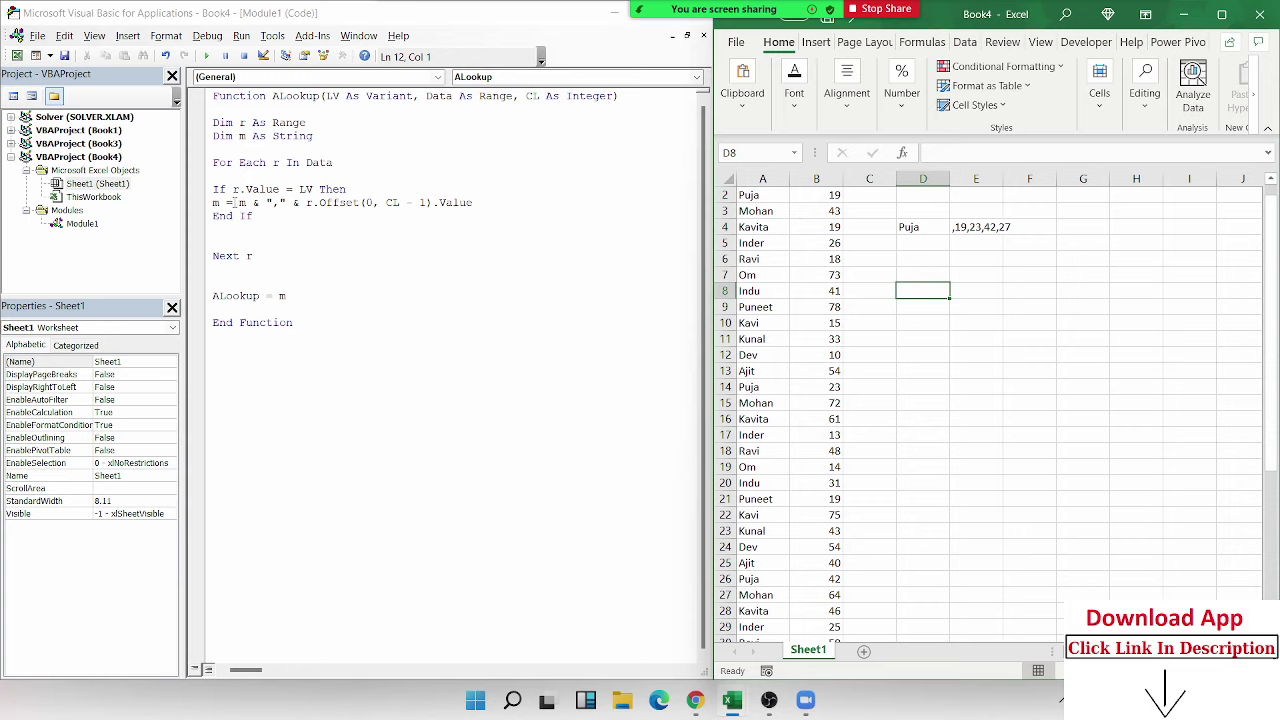
{"action": "mouse_move", "coordinate": [236, 202]}
{"action": "left_mouse_down"}
{"action": "mouse_move", "coordinate": [279, 215]}
{"action": "mouse_move", "coordinate": [298, 203]}
{"action": "left_mouse_up"}
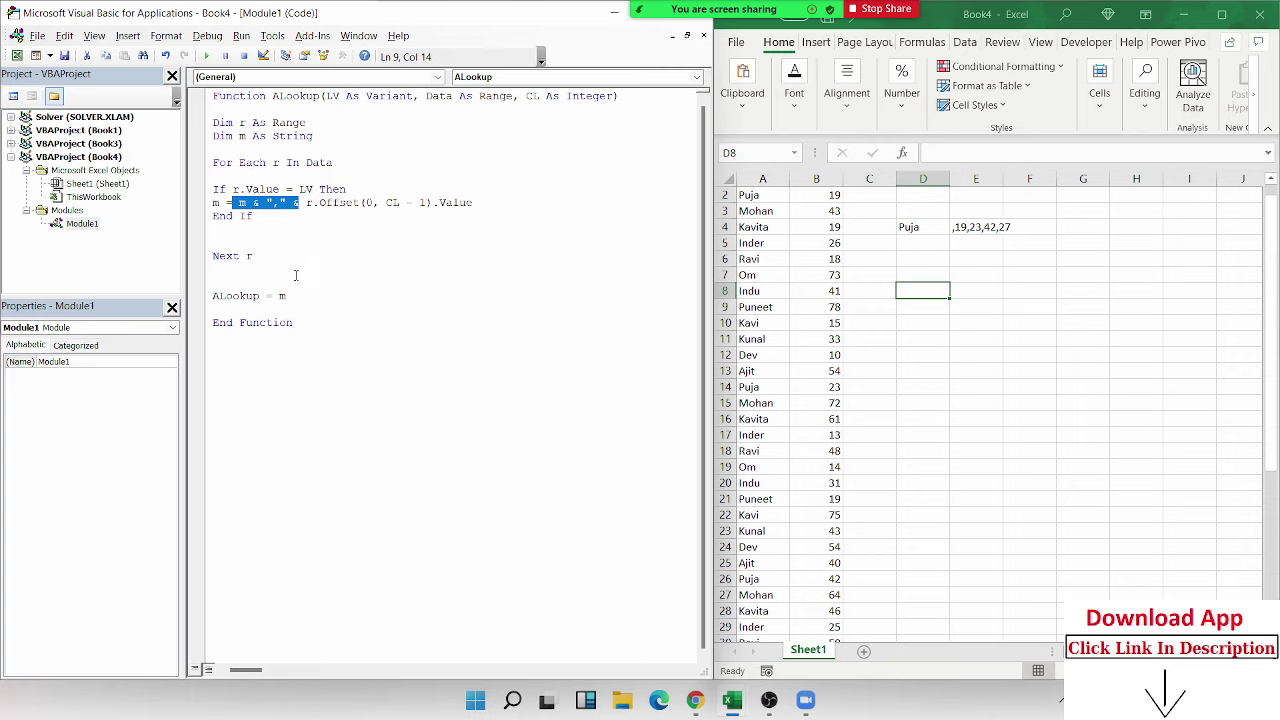
{"action": "left_click", "coordinate": [279, 296]}
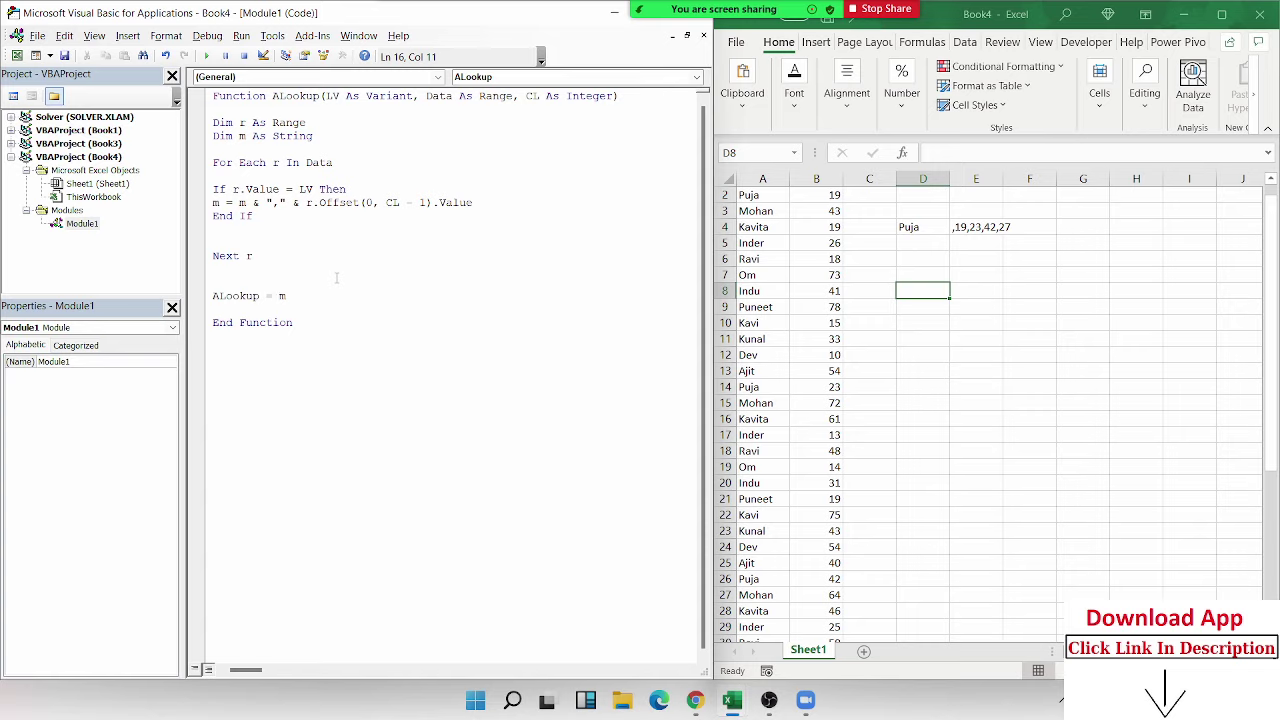
{"action": "type", "text": "ri"}
{"action": "key", "text": "BackSpace"}
{"action": "key", "text": "BackSpace"}
- Test trimming in E5 with =RIGHT(E4,LEN(E4)-1)
{"action": "left_click", "coordinate": [967, 246]}
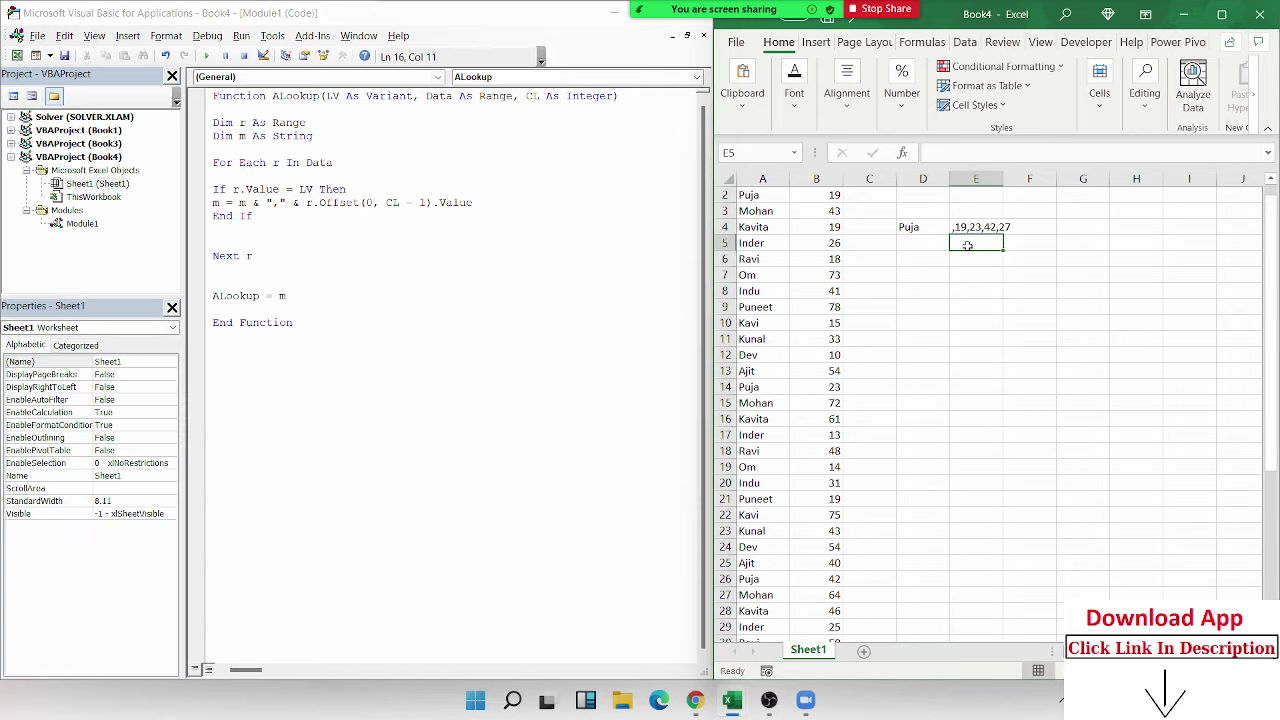
{"action": "type", "text": "=RIGHT("}
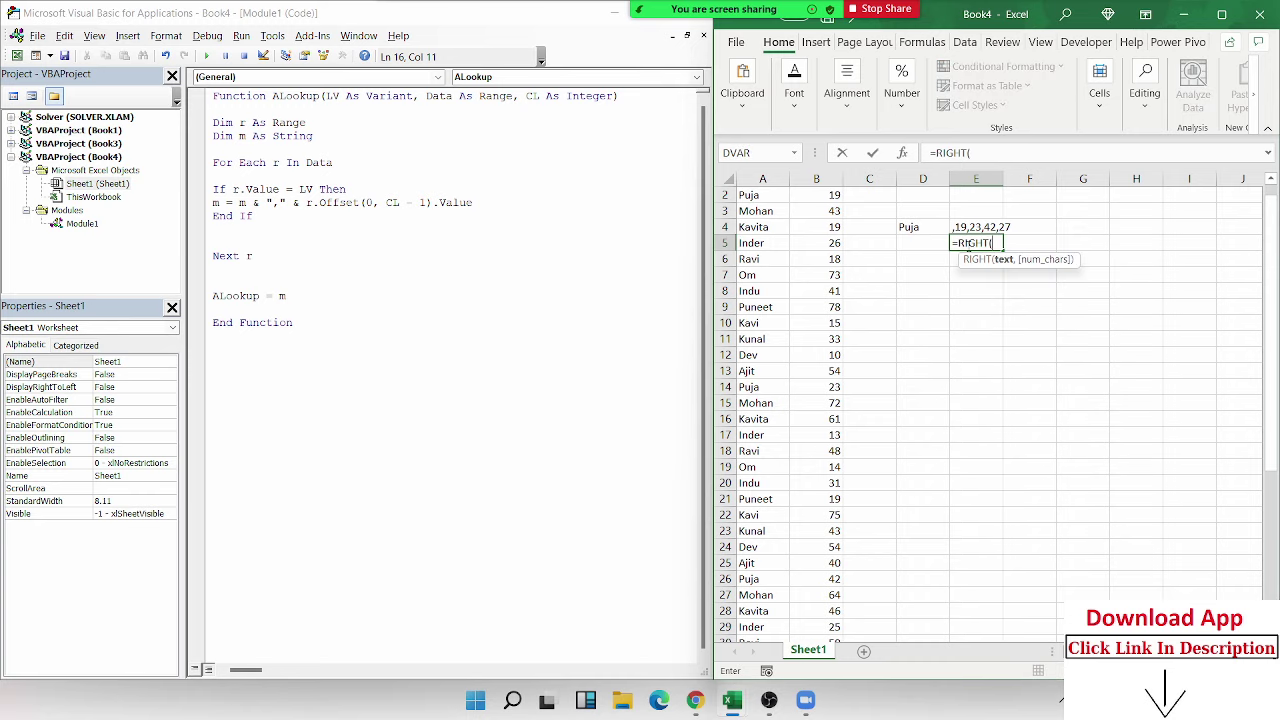
{"action": "key", "text": "Up"}
{"action": "type", "text": "en"}
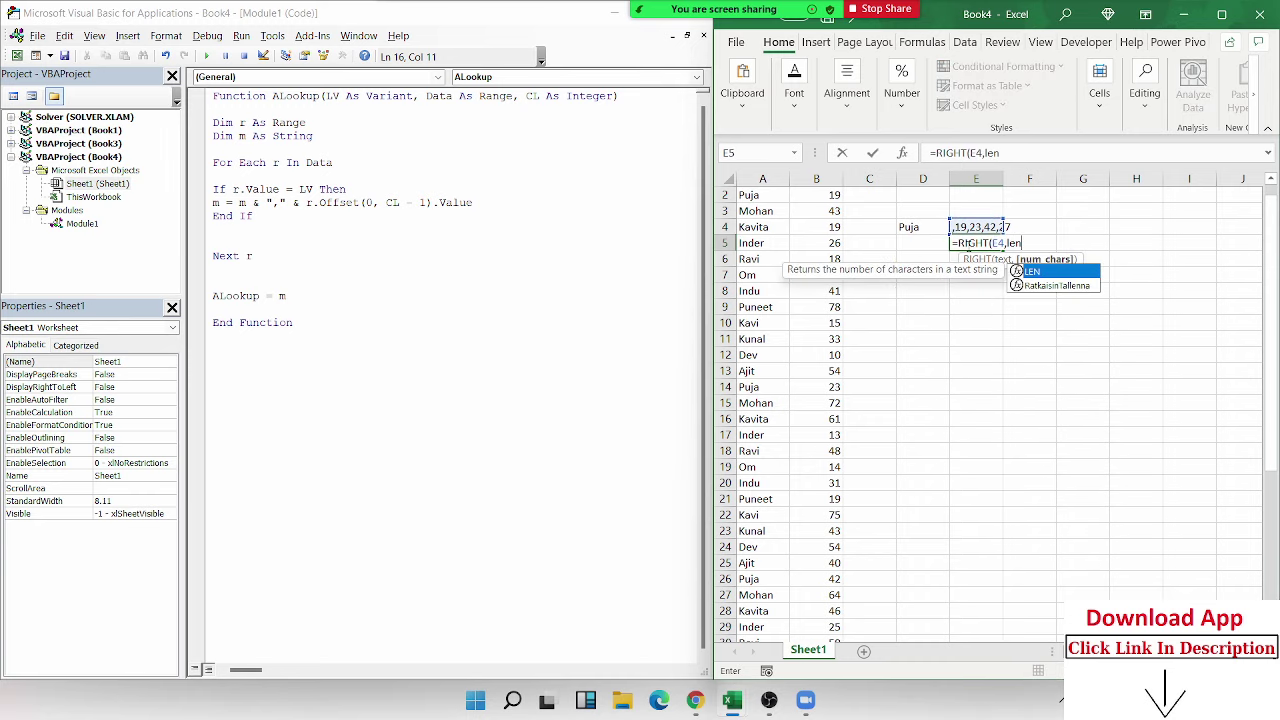
{"action": "key", "text": "Tab"}
{"action": "type", "text": "E4"}
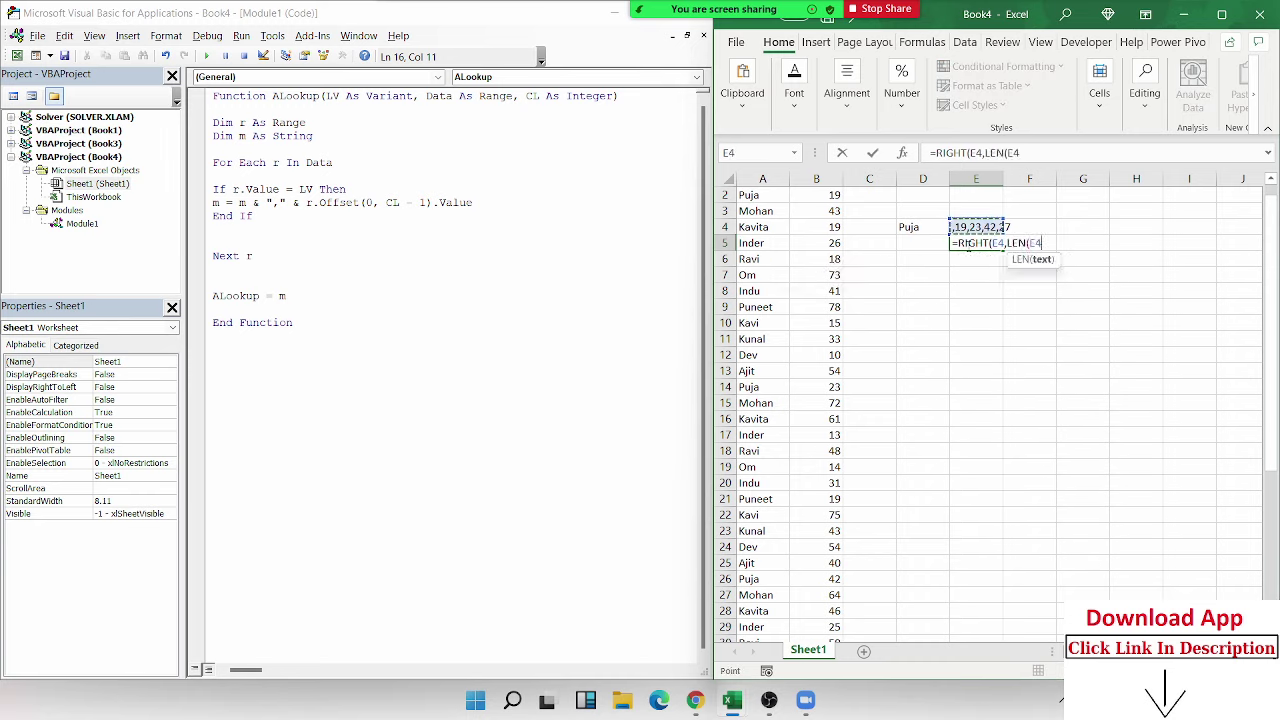
{"action": "type", "text": ")-"}
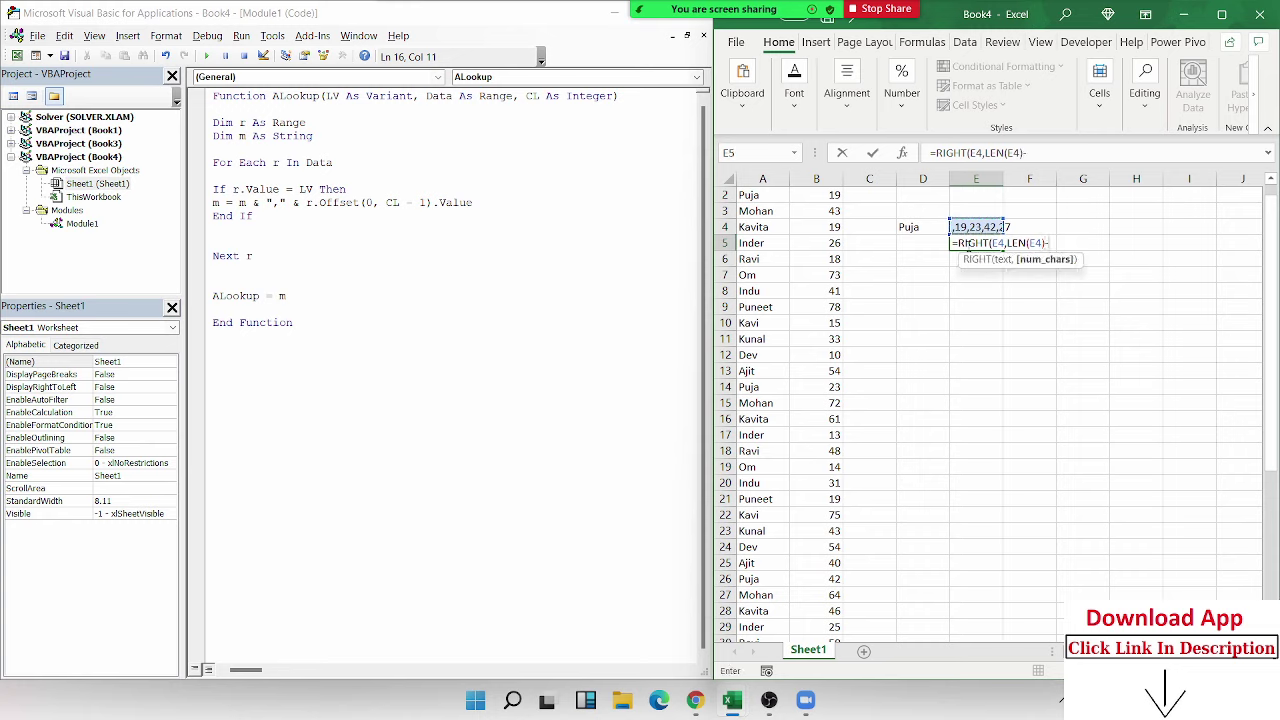
{"action": "type", "text": "1"}
{"action": "type", "text": ")"}
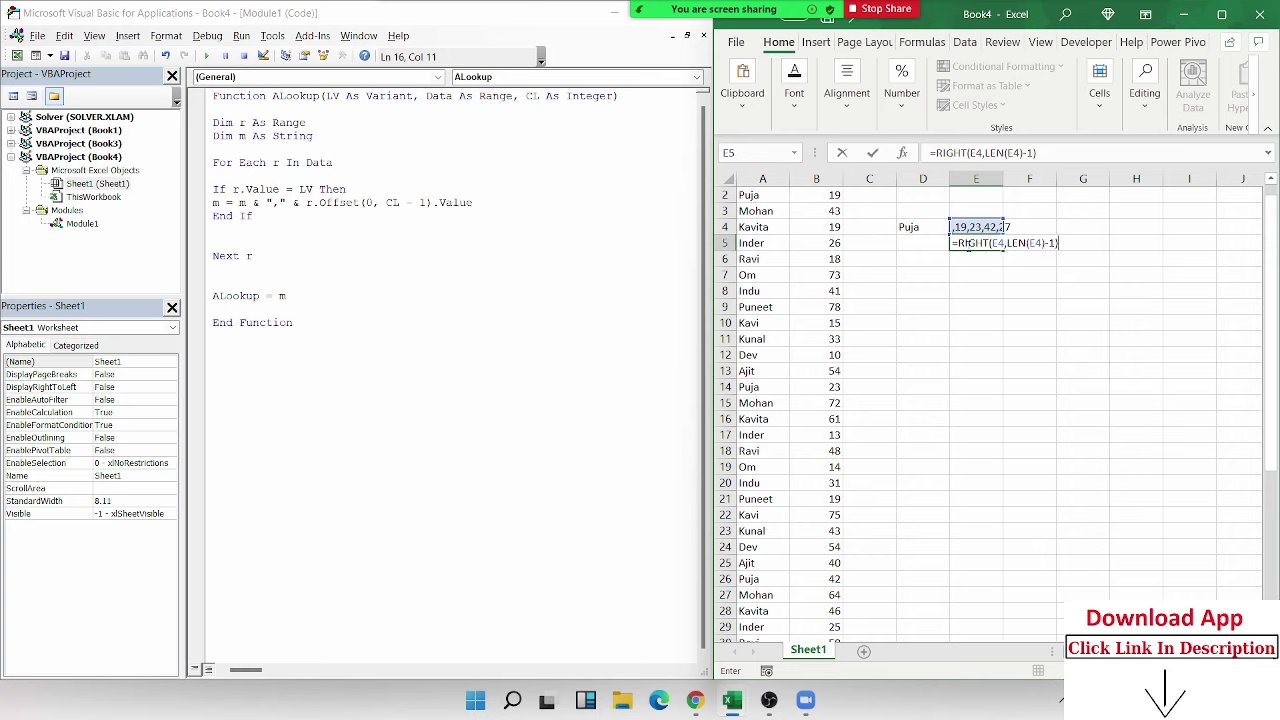
{"action": "key", "text": "Return"}
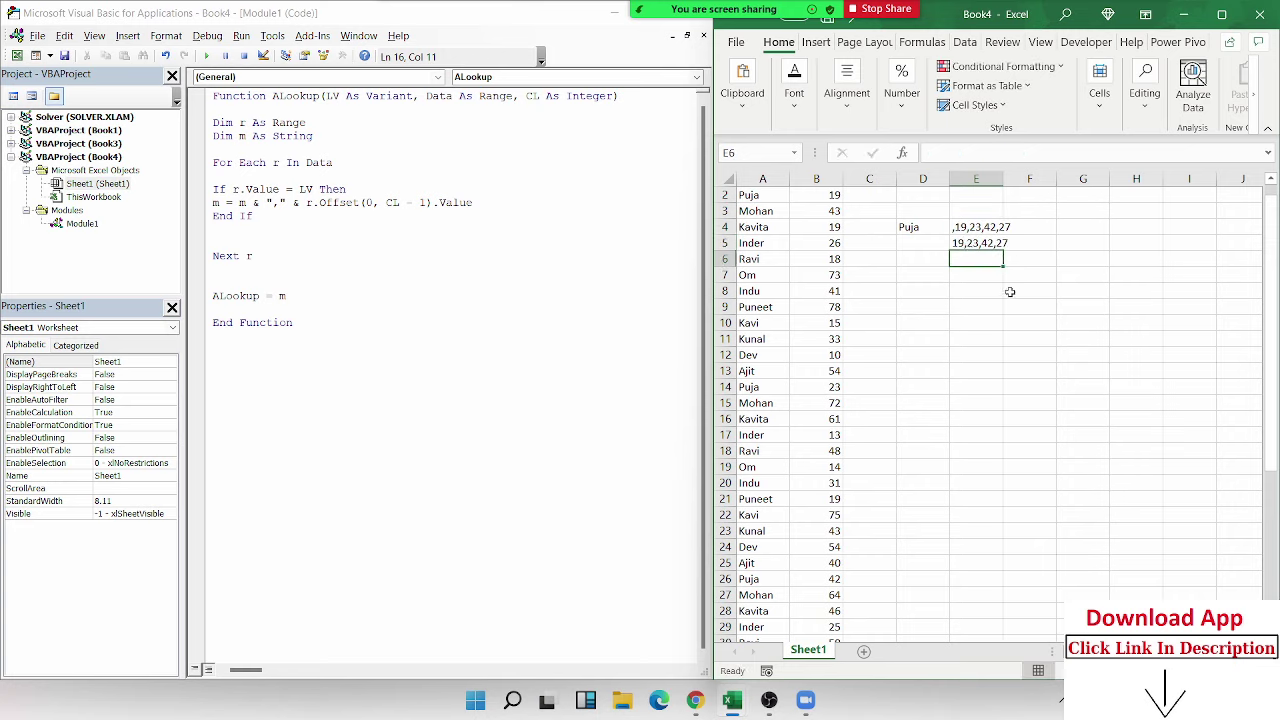
{"action": "left_click", "coordinate": [1008, 291]}
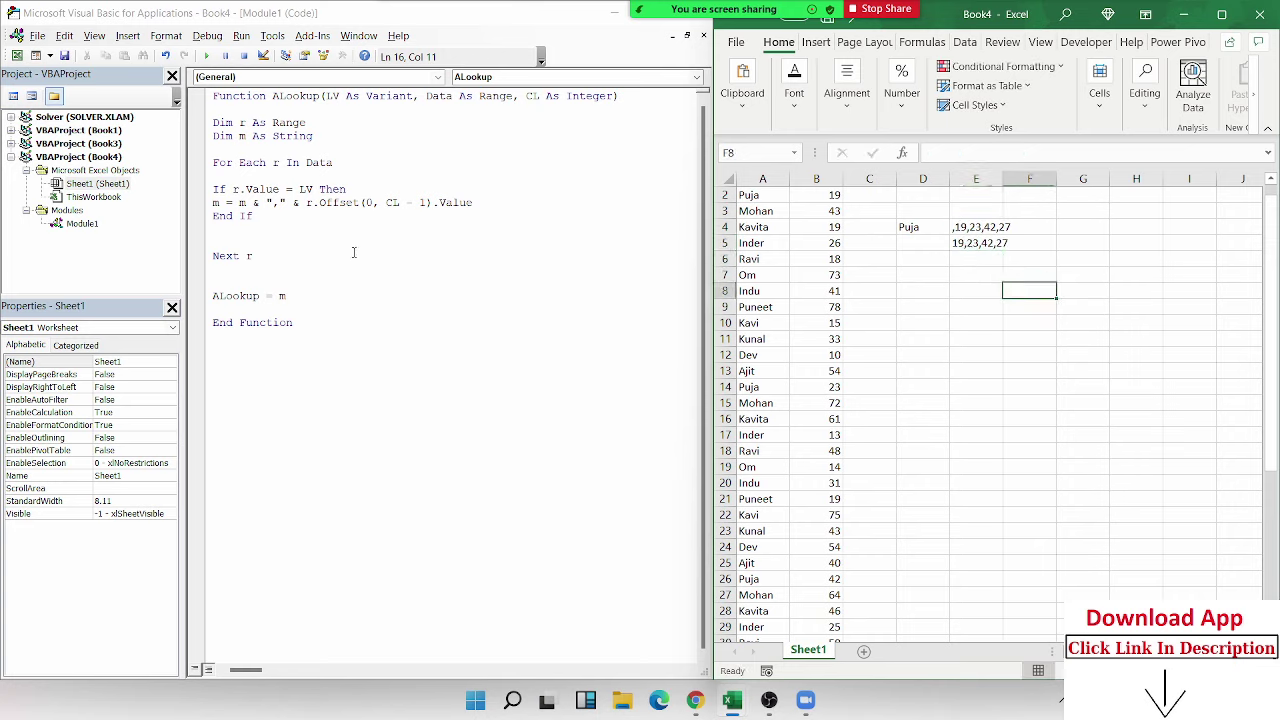
- Change the function's return line to Right(m, Len(m)-1) to drop the leading comma
{"action": "left_click", "coordinate": [279, 296]}
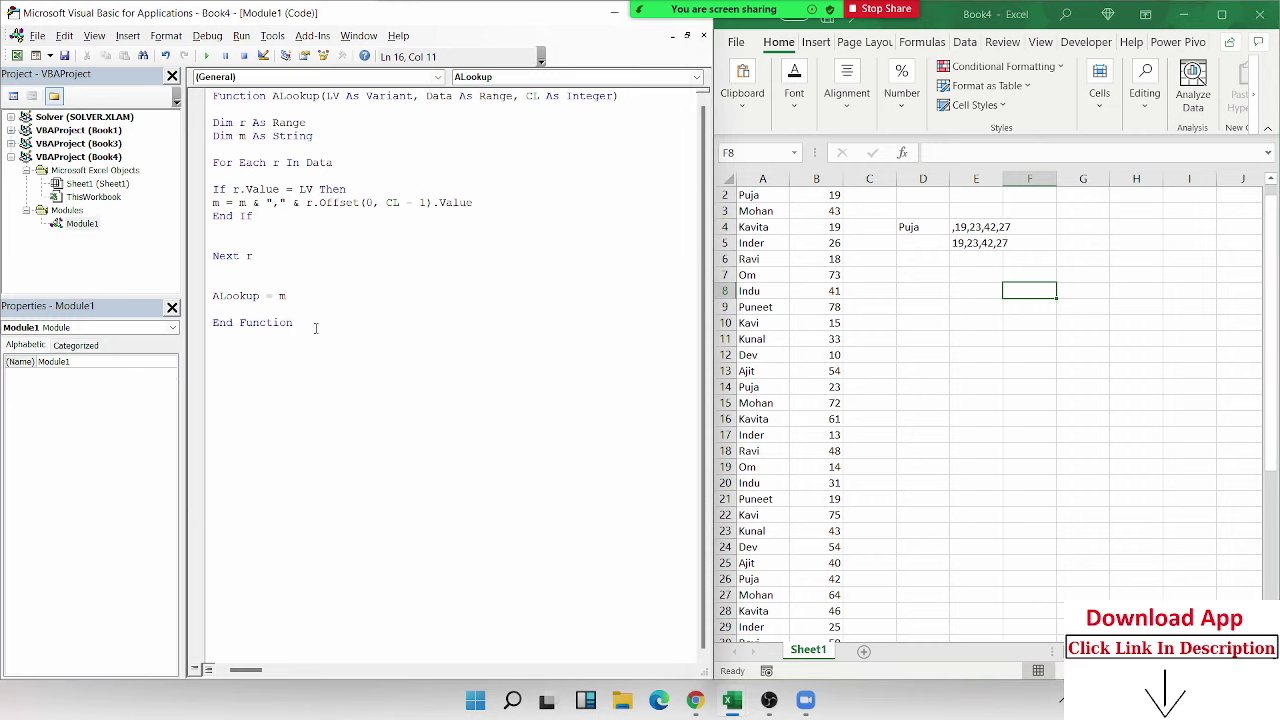
{"action": "type", "text": "right"}
{"action": "type", "text": "("}
{"action": "left_click", "coordinate": [311, 335]}
{"action": "key", "text": "Return"}
{"action": "type", "text": ",len"}
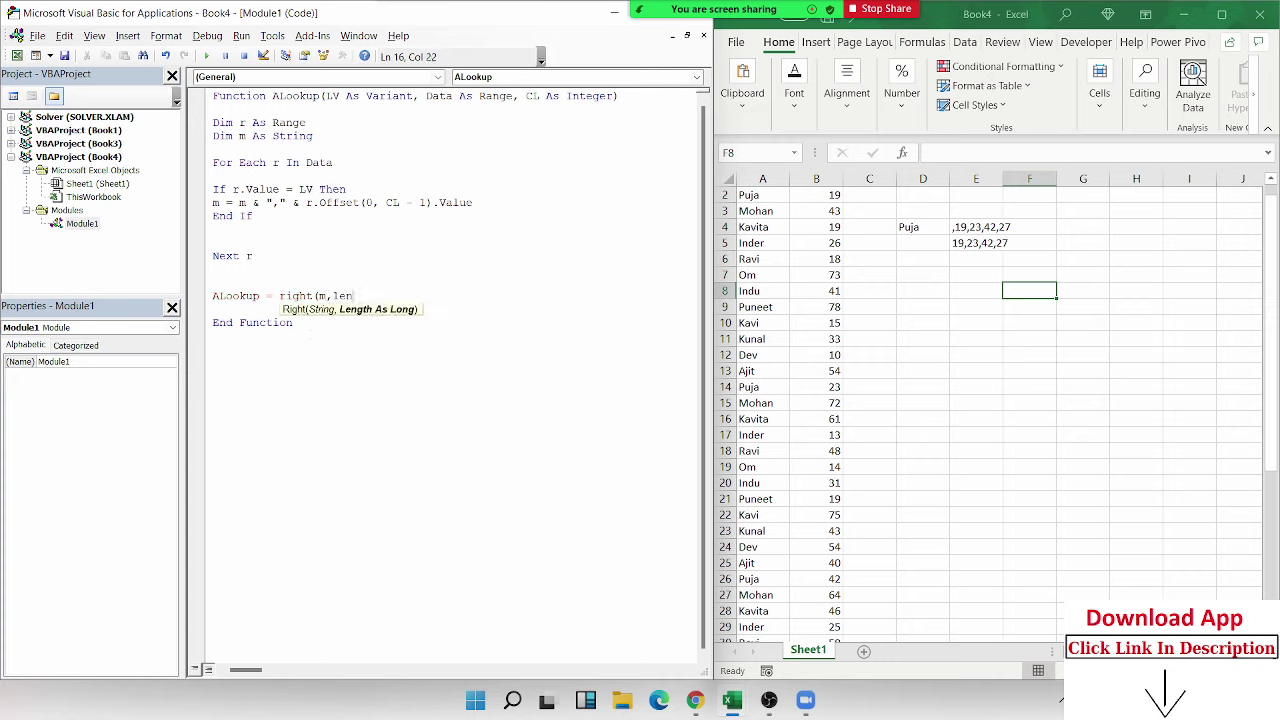
{"action": "type", "text": "(m)"}
{"action": "type", "text": "-1)"}
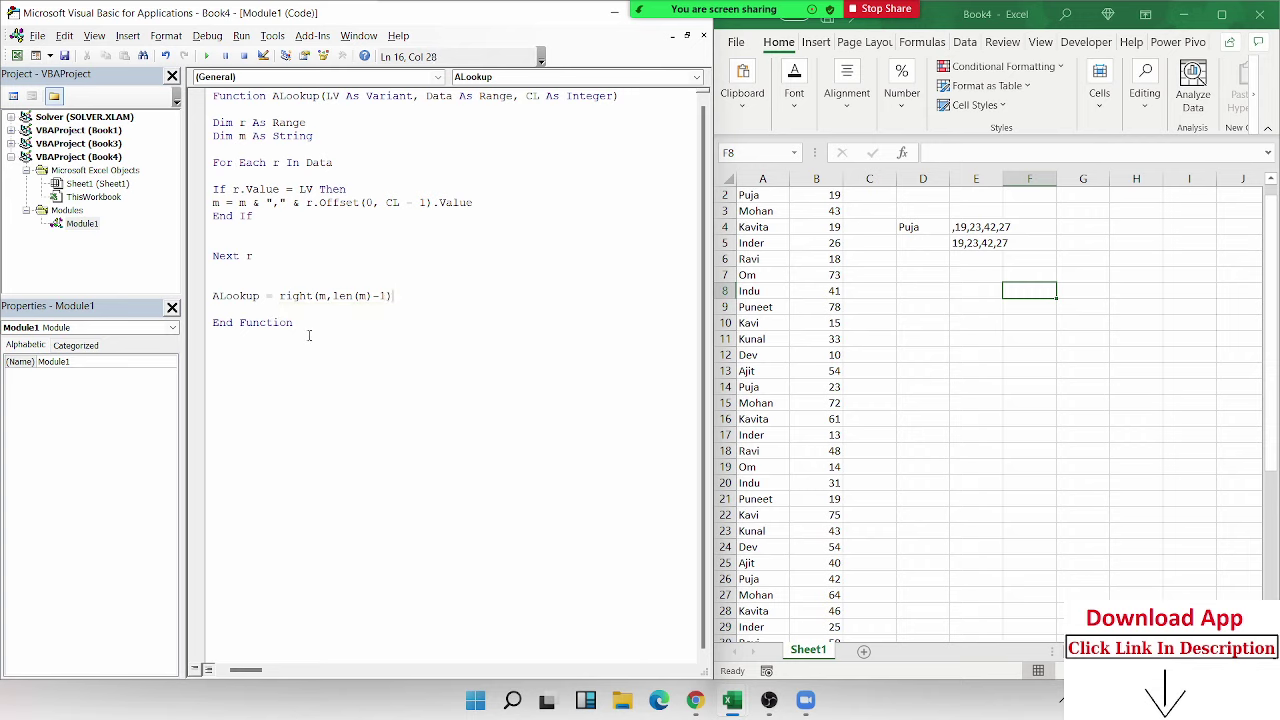
{"action": "left_click", "coordinate": [409, 346]}
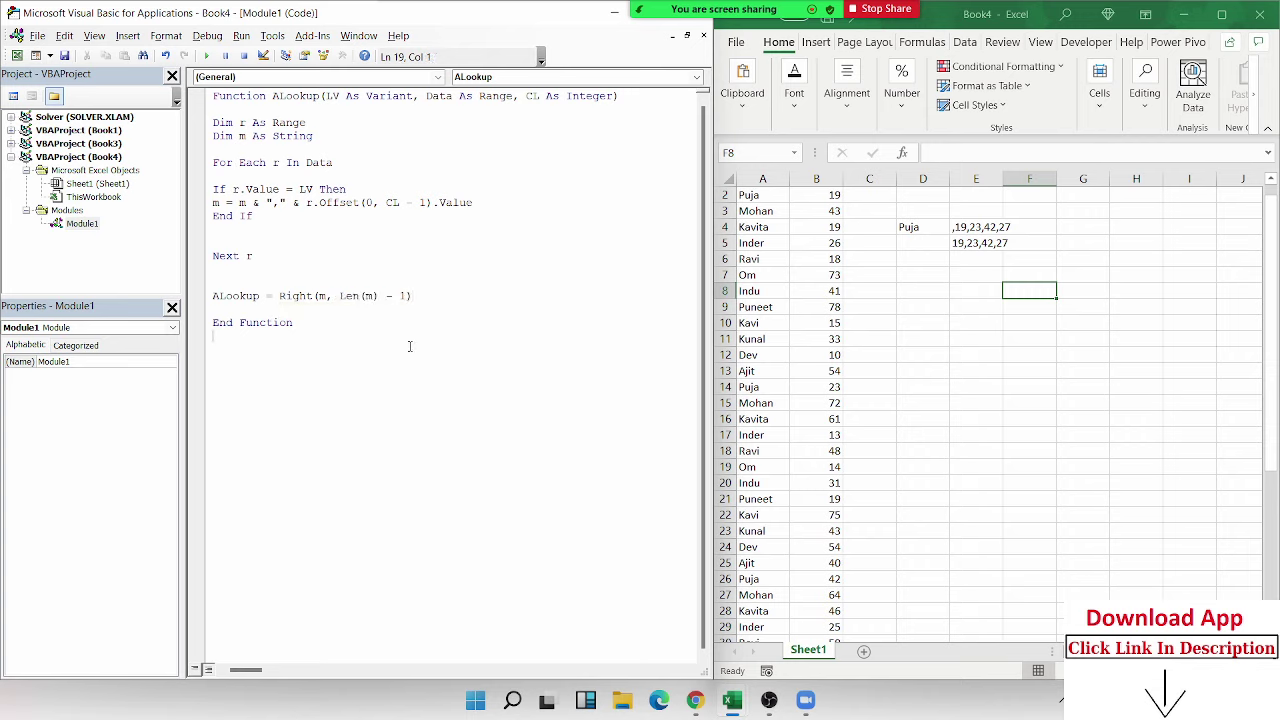
- Clear the test formula from E5 and check that E4 shows 19,23,42,27
{"action": "left_click", "coordinate": [968, 240]}
{"action": "key", "text": "Delete"}
{"action": "left_click", "coordinate": [967, 231]}
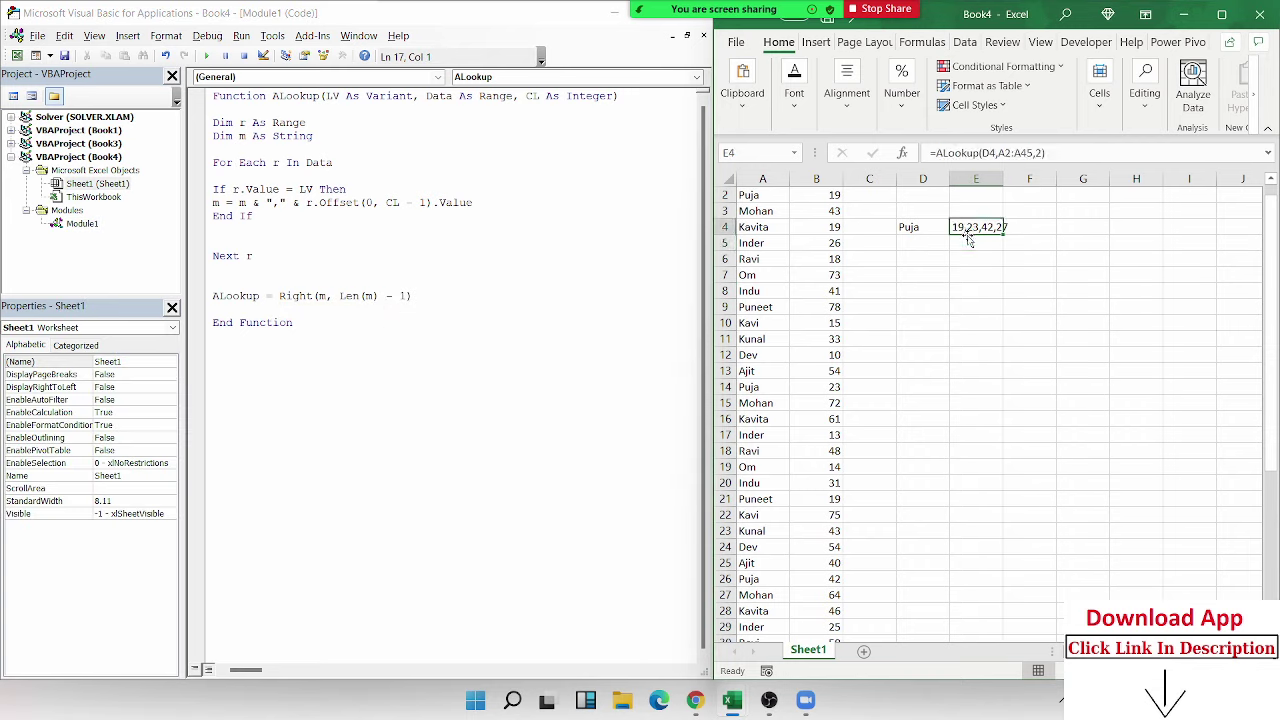
{"action": "left_click", "coordinate": [965, 303]}
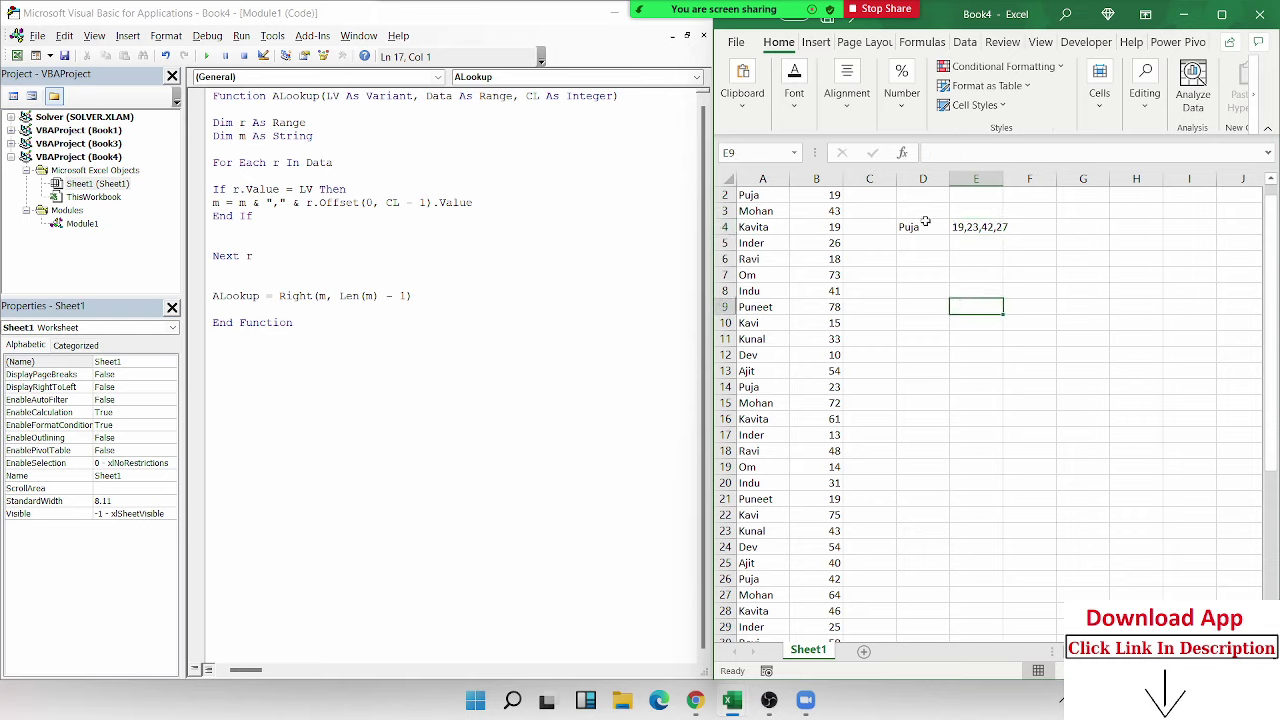
- Fill three more names into D5:D7 and lock E4's lookup range as $A$2:$A$45
{"action": "left_click", "coordinate": [924, 224]}
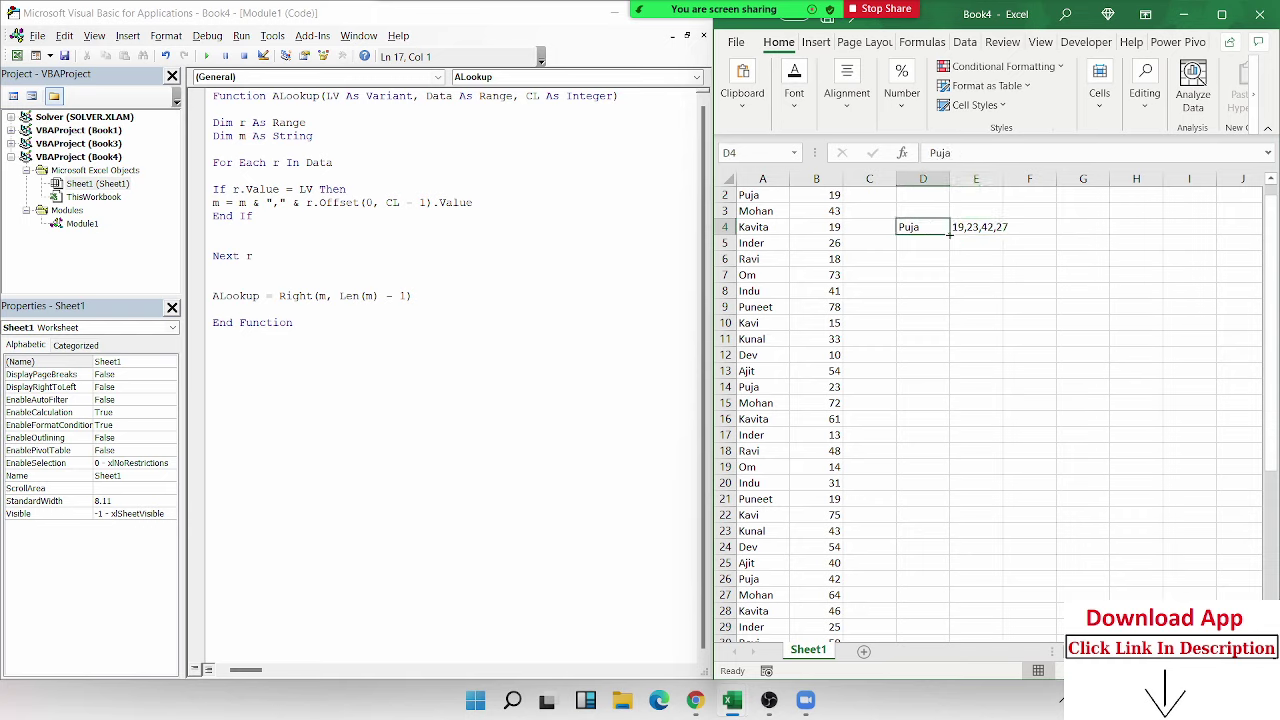
{"action": "left_click_drag", "start_coordinate": [950, 233], "coordinate": [949, 283]}
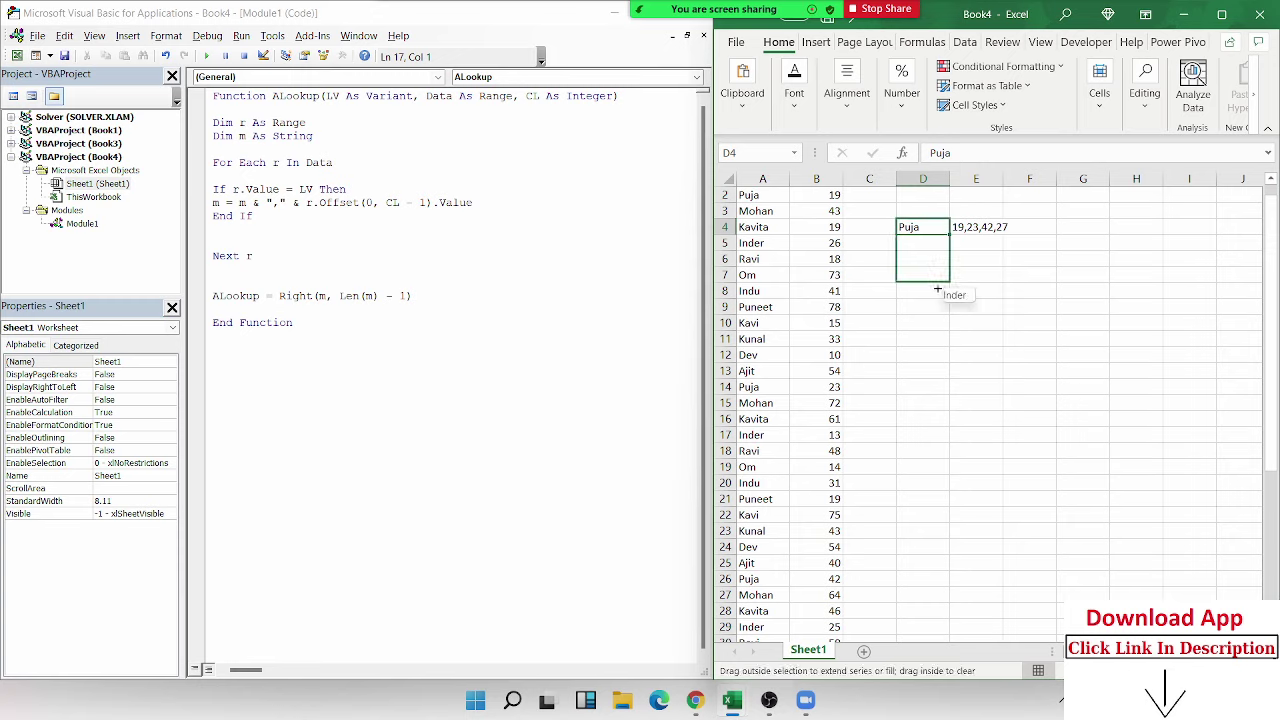
{"action": "left_click", "coordinate": [1001, 230]}
{"action": "left_click", "coordinate": [1010, 153]}
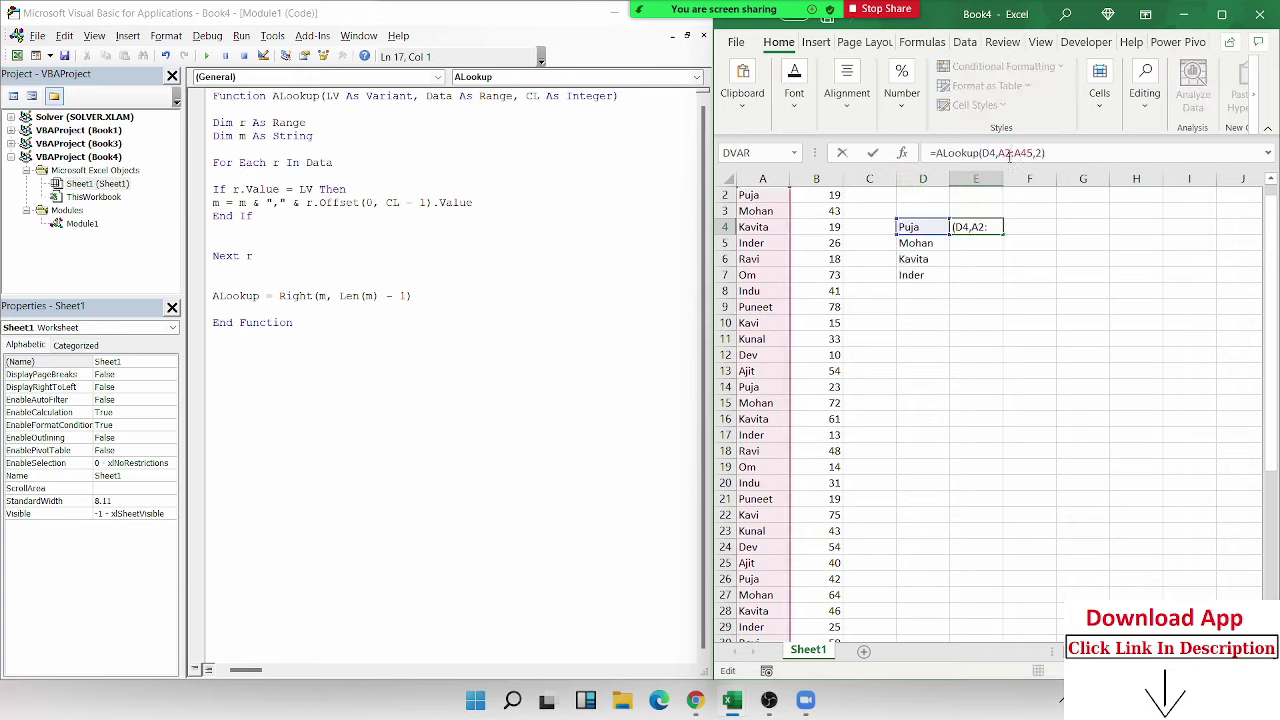
{"action": "double_click", "coordinate": [1010, 153]}
{"action": "key", "text": "F4"}
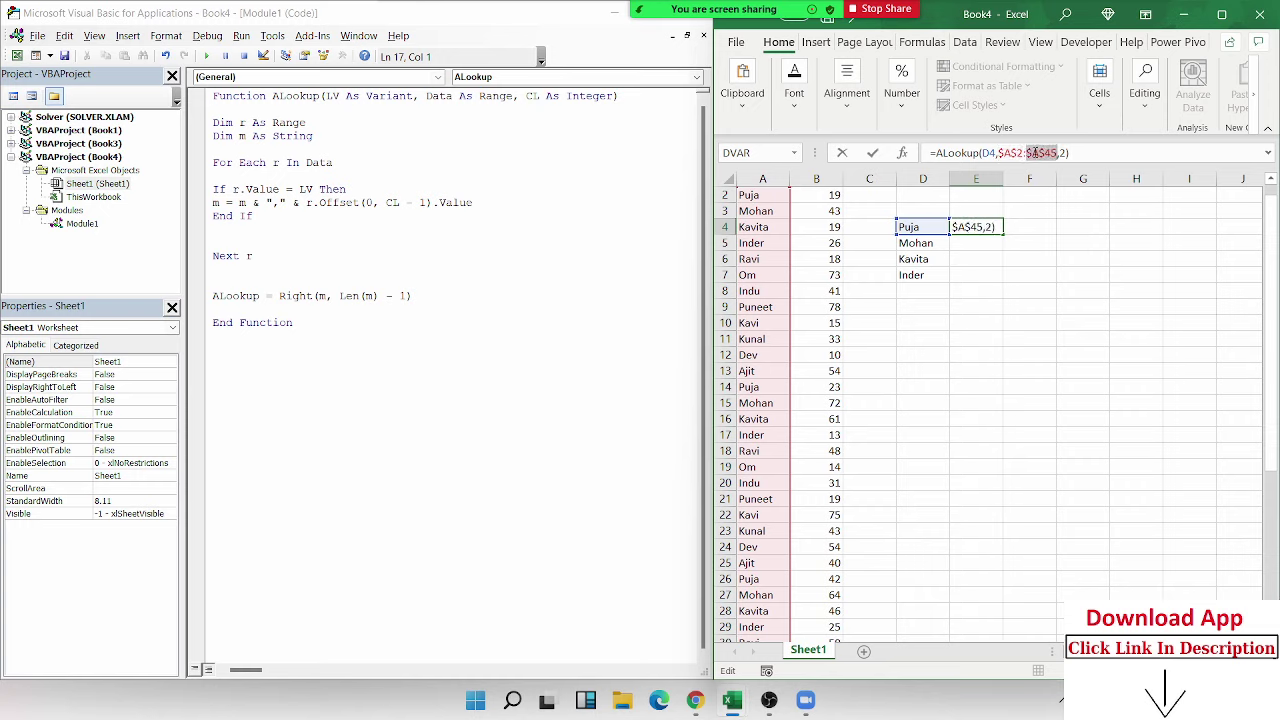
{"action": "key", "text": "Return"}
- Copy the E4 ALookup formula down to E7 for Mohan, Kavita and Inder
{"action": "left_click", "coordinate": [998, 230]}
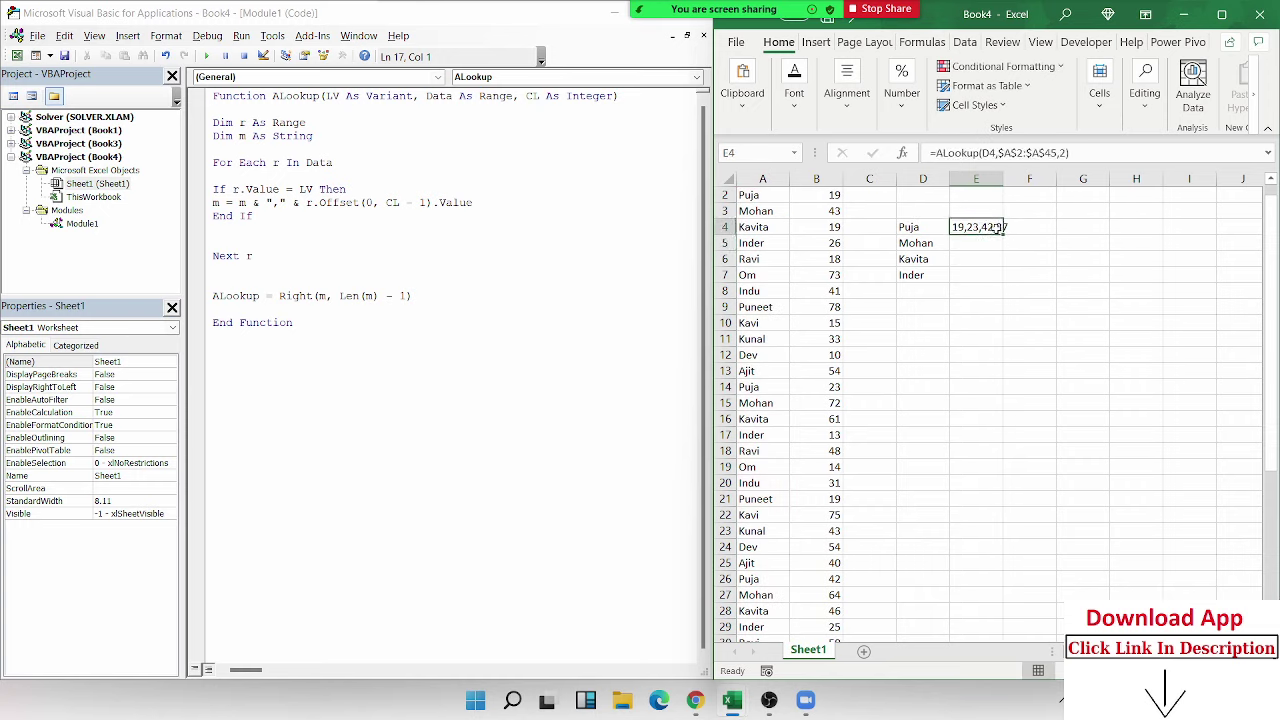
{"action": "double_click", "coordinate": [1000, 232]}
{"action": "left_click", "coordinate": [978, 303]}
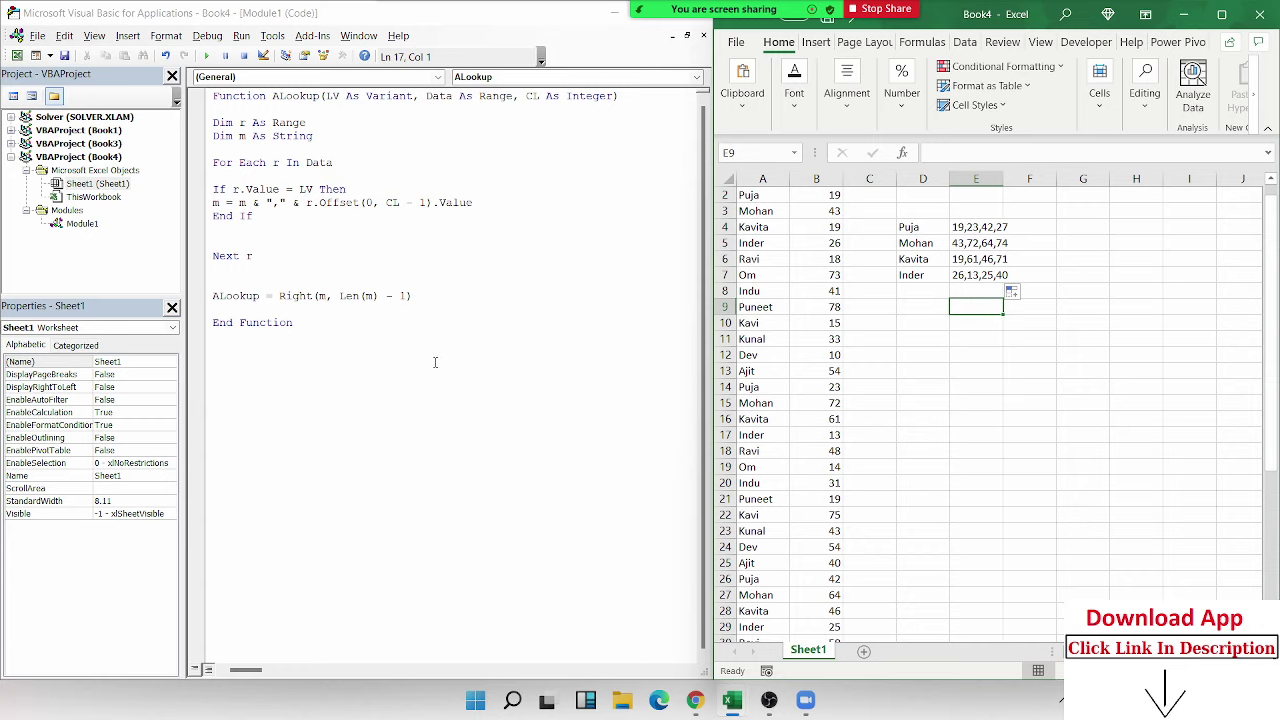
- Select all the ALookup code in the VBA window, then return to the worksheet
{"action": "left_click_drag", "start_coordinate": [434, 363], "coordinate": [196, 76]}
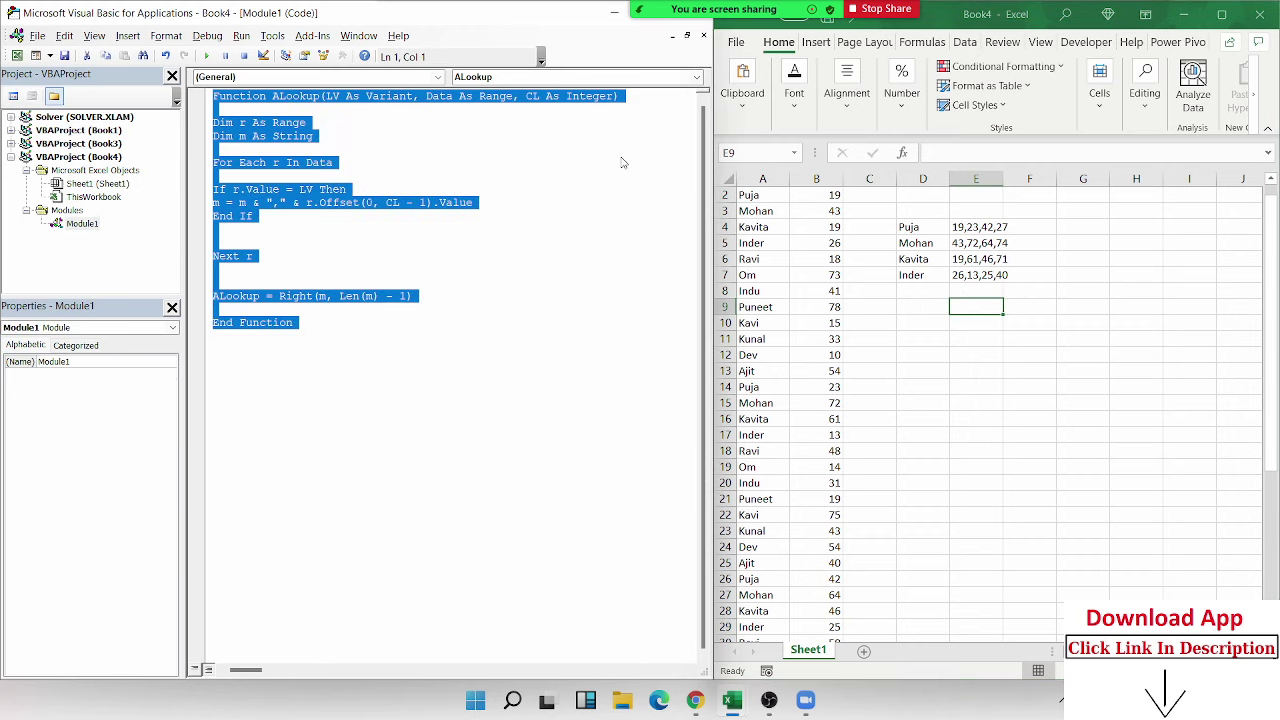
{"action": "left_click", "coordinate": [929, 290]}
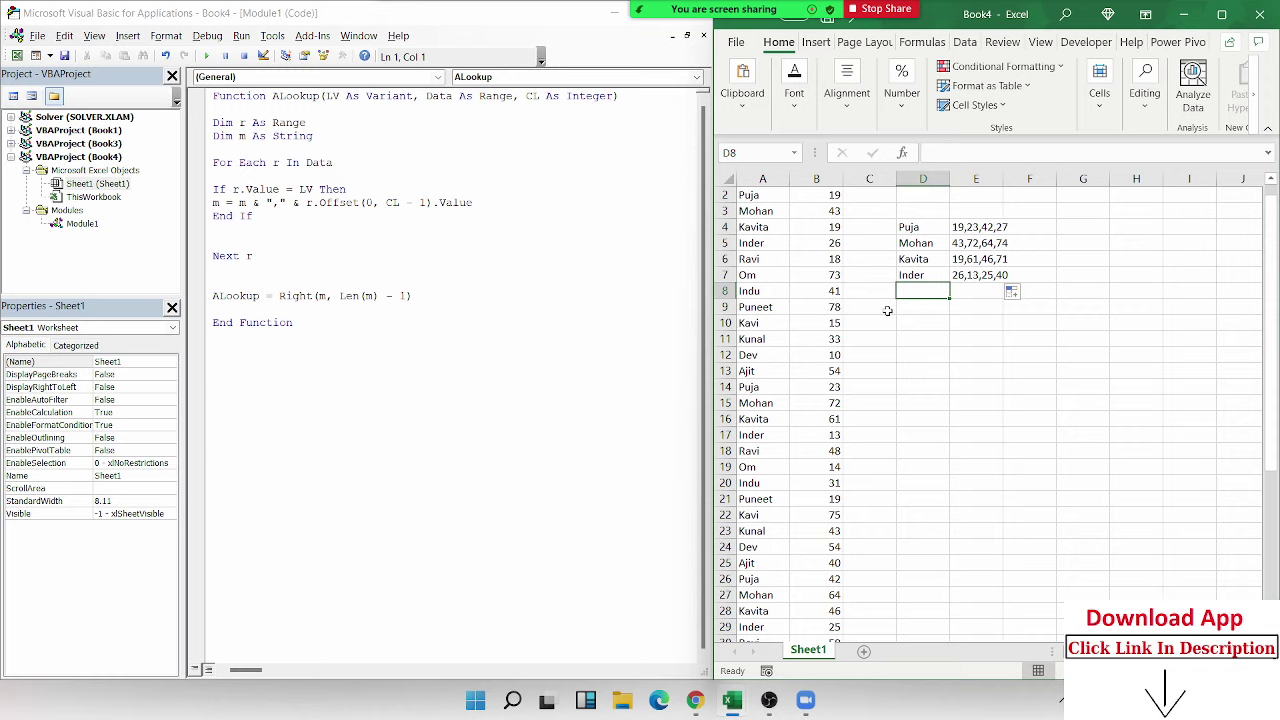
{"action": "left_click", "coordinate": [886, 310]}
- Save the workbook to the Desktop as an Excel Add-in named ALookup
{"action": "left_click", "coordinate": [736, 44]}
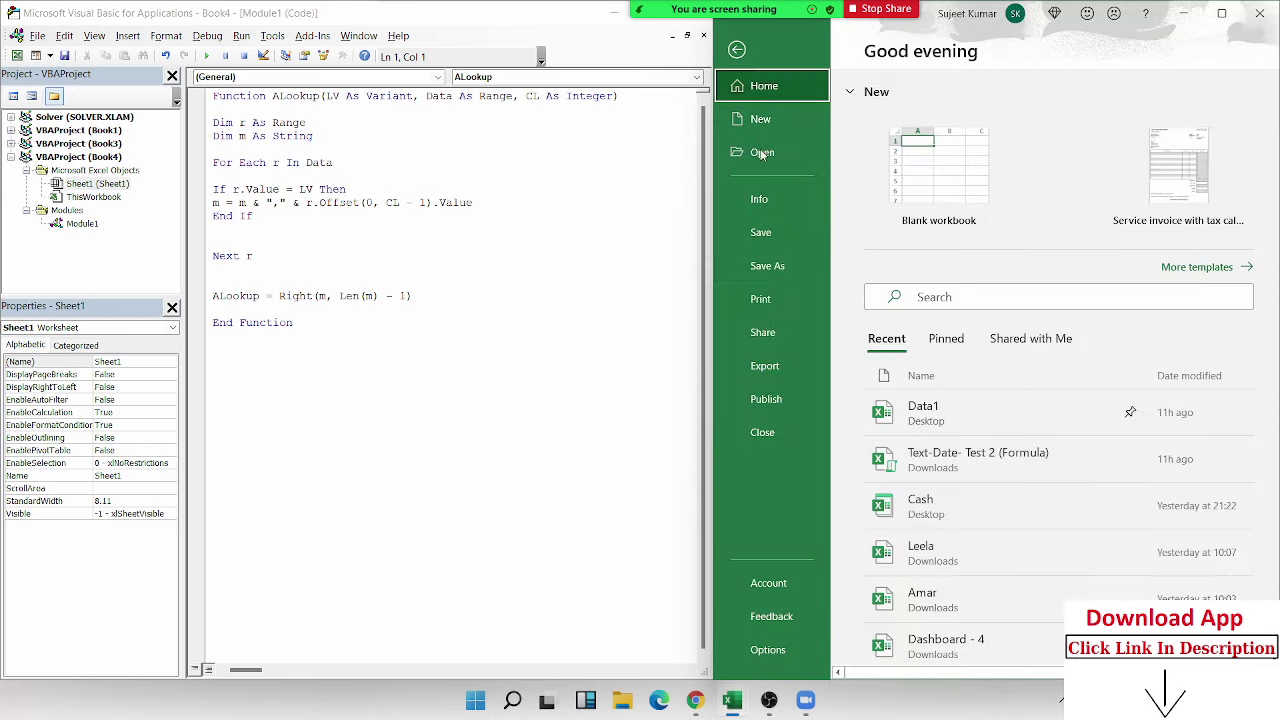
{"action": "left_click", "coordinate": [779, 267]}
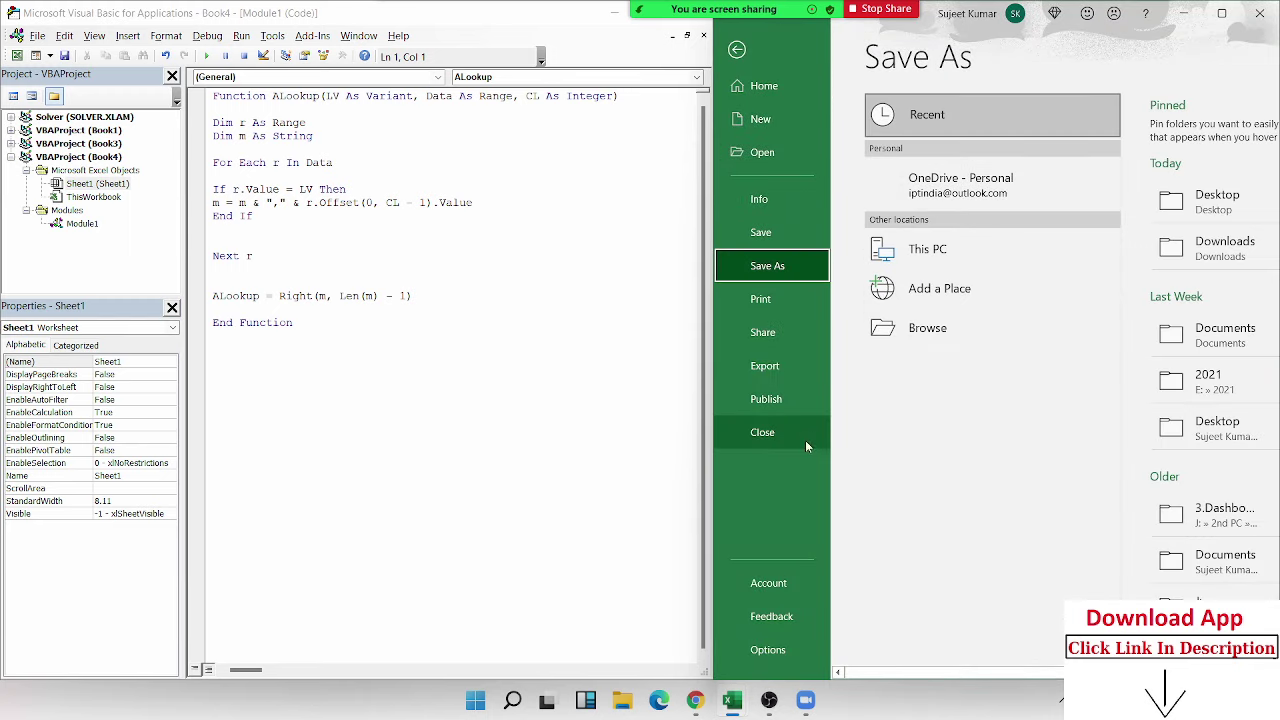
{"action": "left_click", "coordinate": [930, 330]}
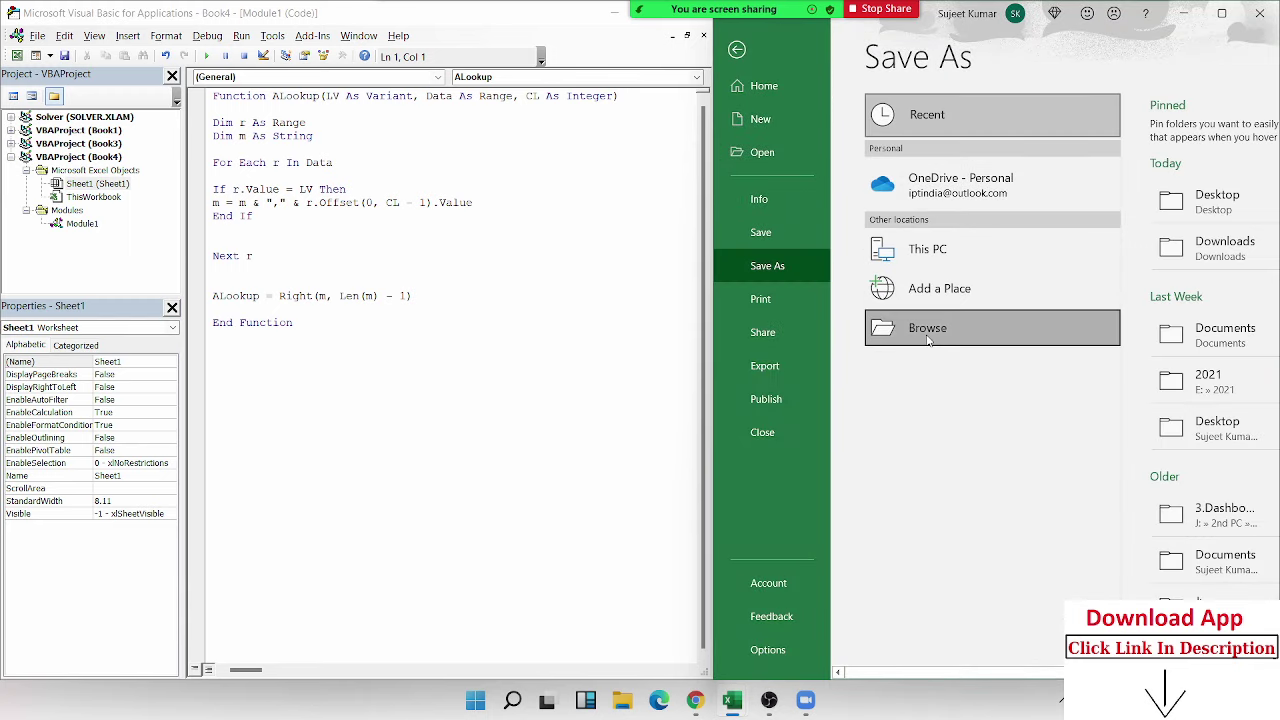
{"action": "left_click", "coordinate": [827, 303]}
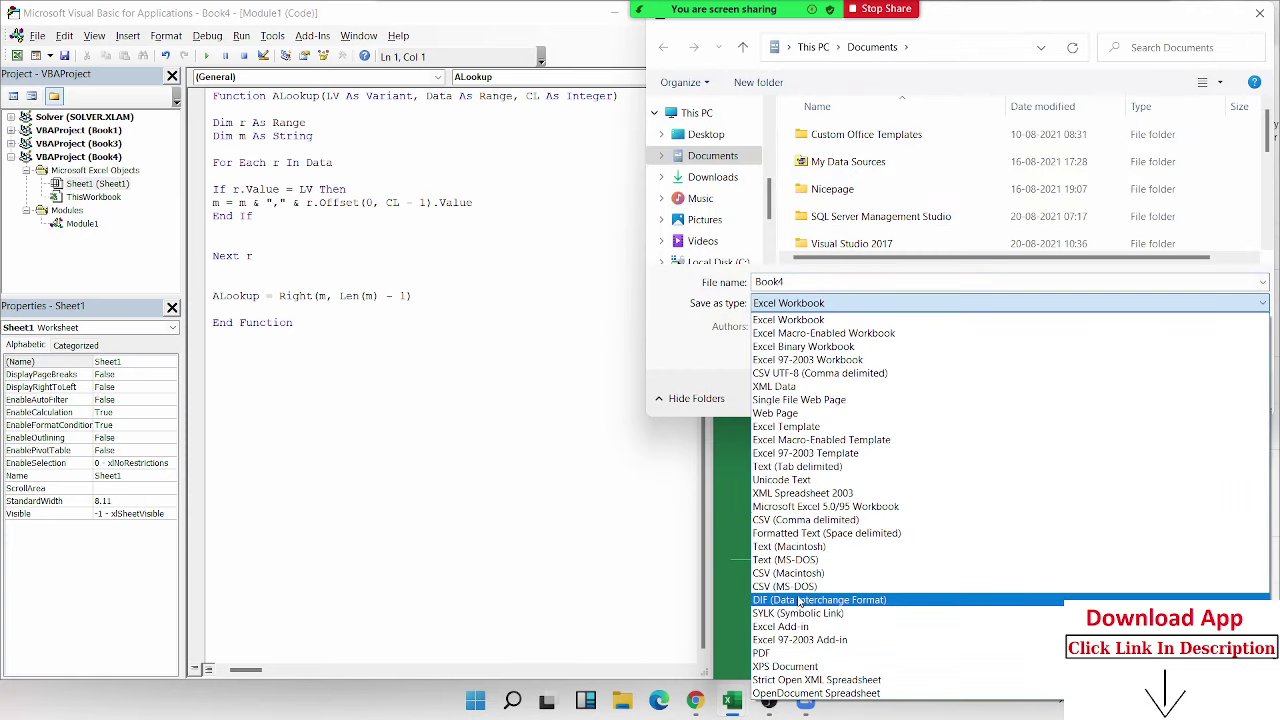
{"action": "left_click", "coordinate": [806, 627]}
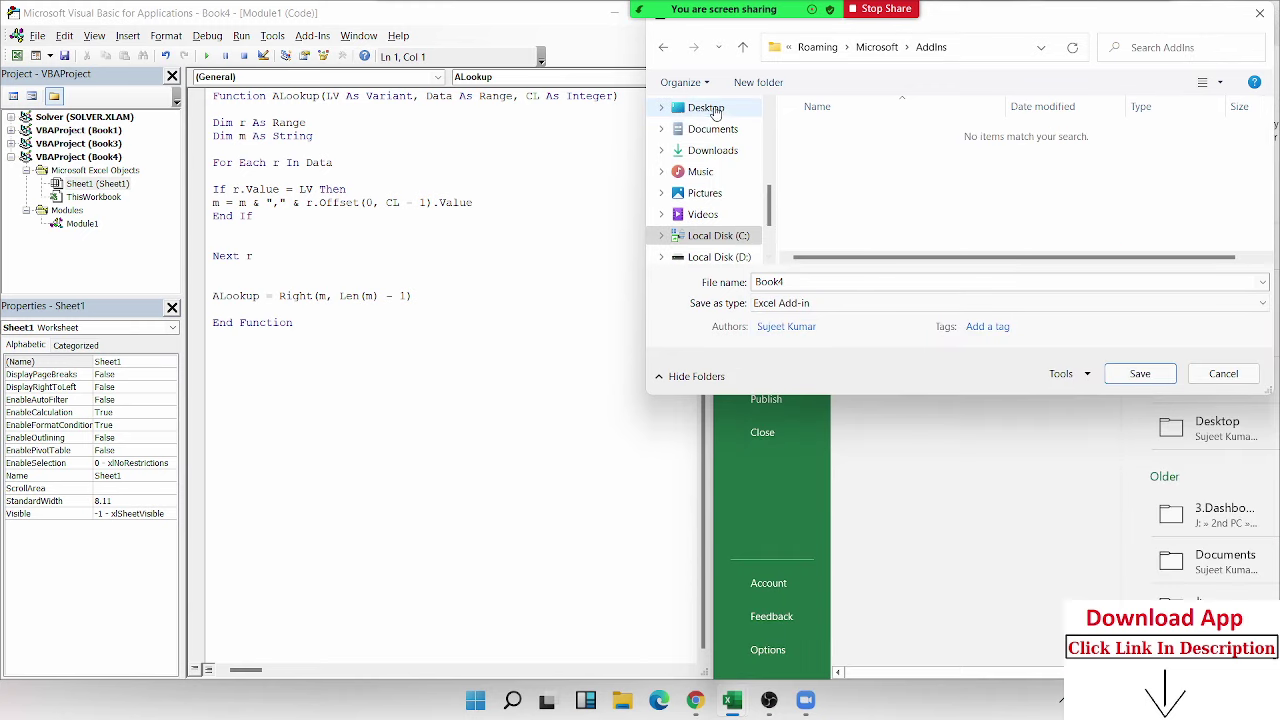
{"action": "left_click", "coordinate": [716, 109]}
{"action": "double_click", "coordinate": [789, 285]}
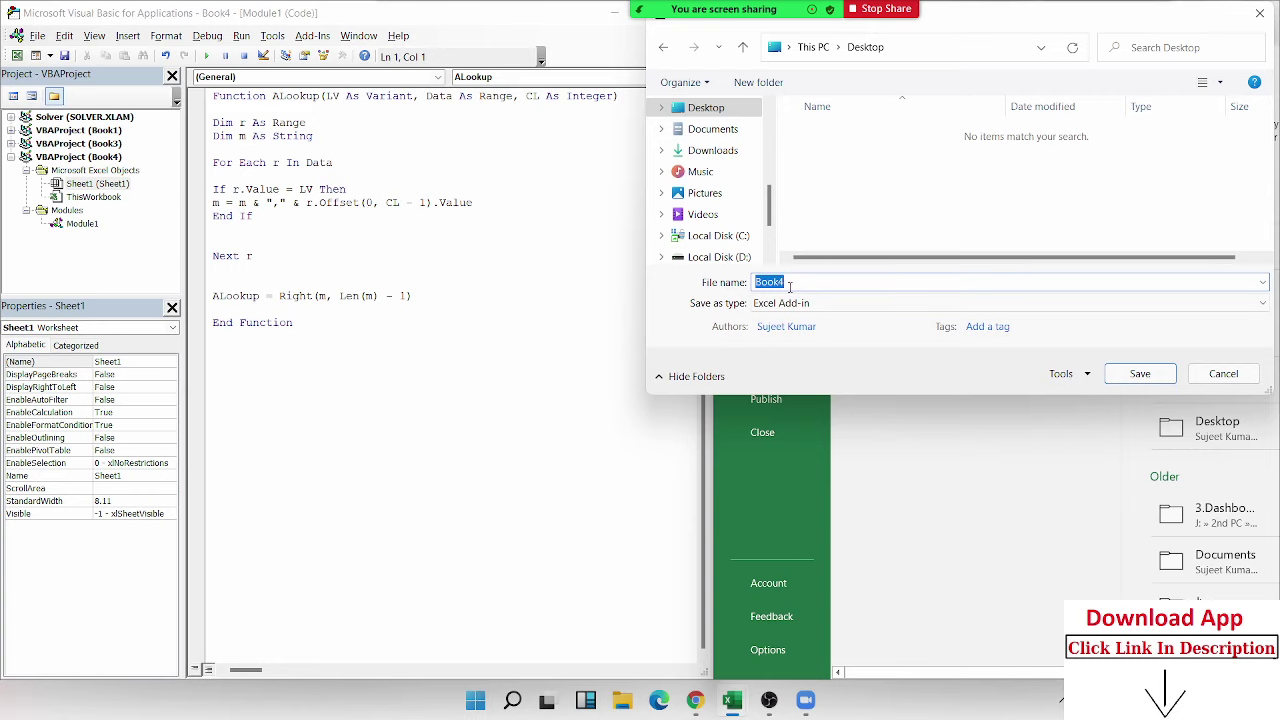
{"action": "type", "text": "ALooku"}
{"action": "type", "text": "p"}
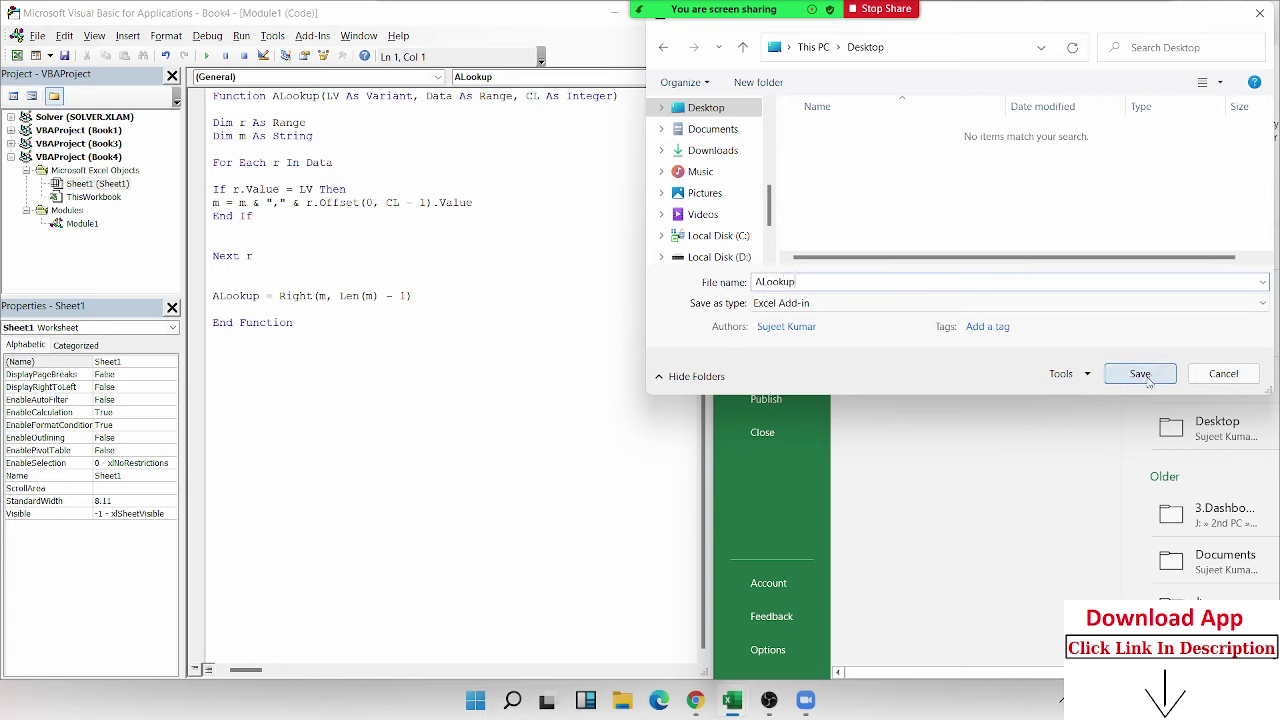
{"action": "left_click", "coordinate": [1140, 378]}
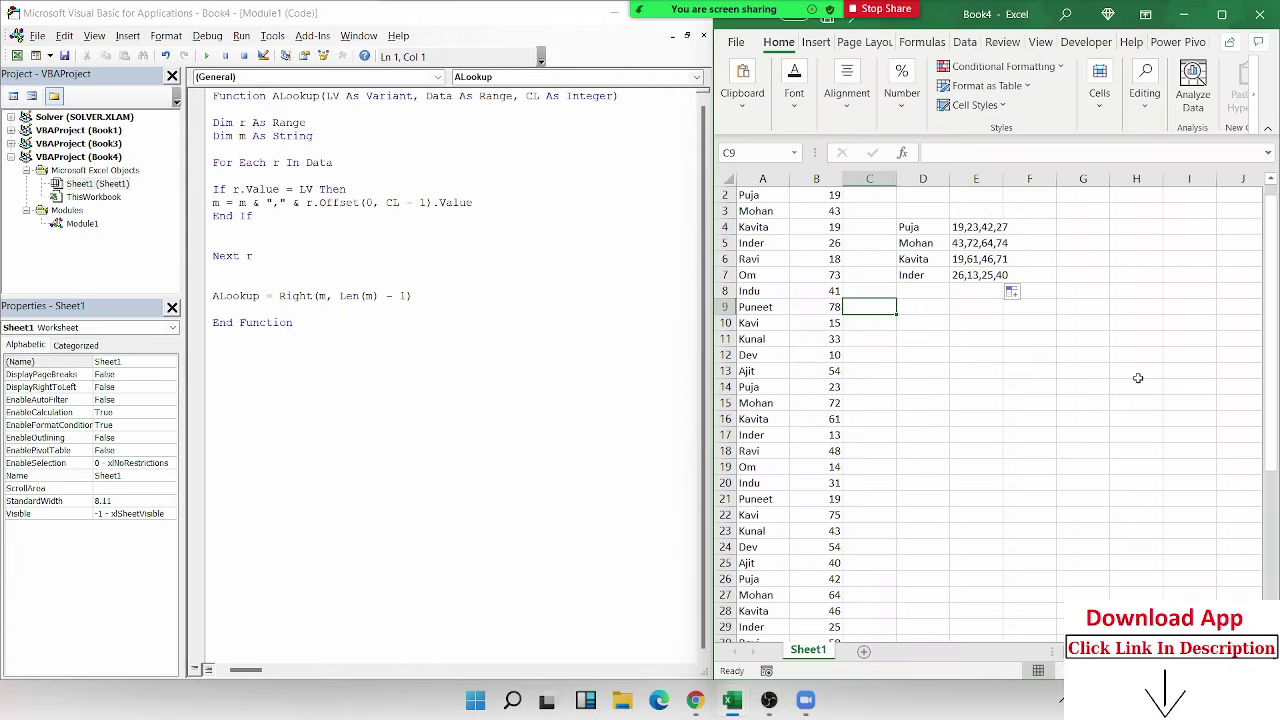
- Close the Book4 and Book1 module windows and exit the Visual Basic editor
{"action": "left_click", "coordinate": [653, 89]}
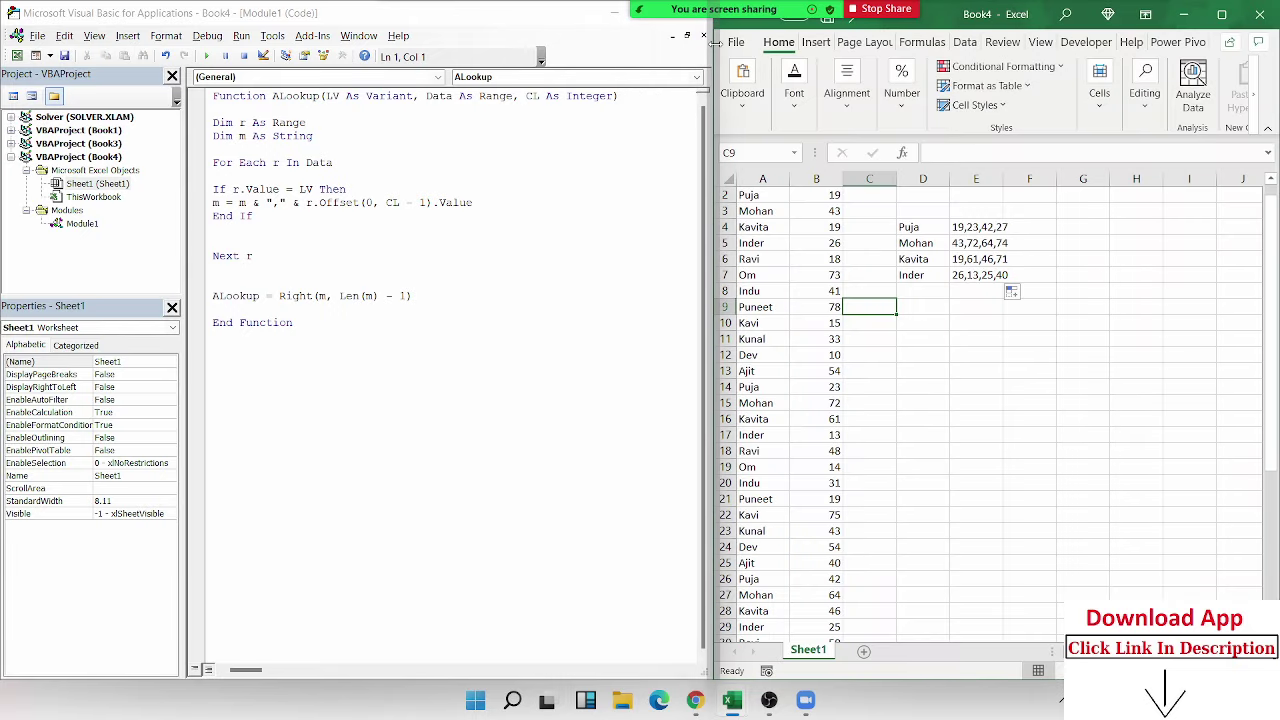
{"action": "key", "text": "ctrl+a"}
{"action": "left_click", "coordinate": [704, 36]}
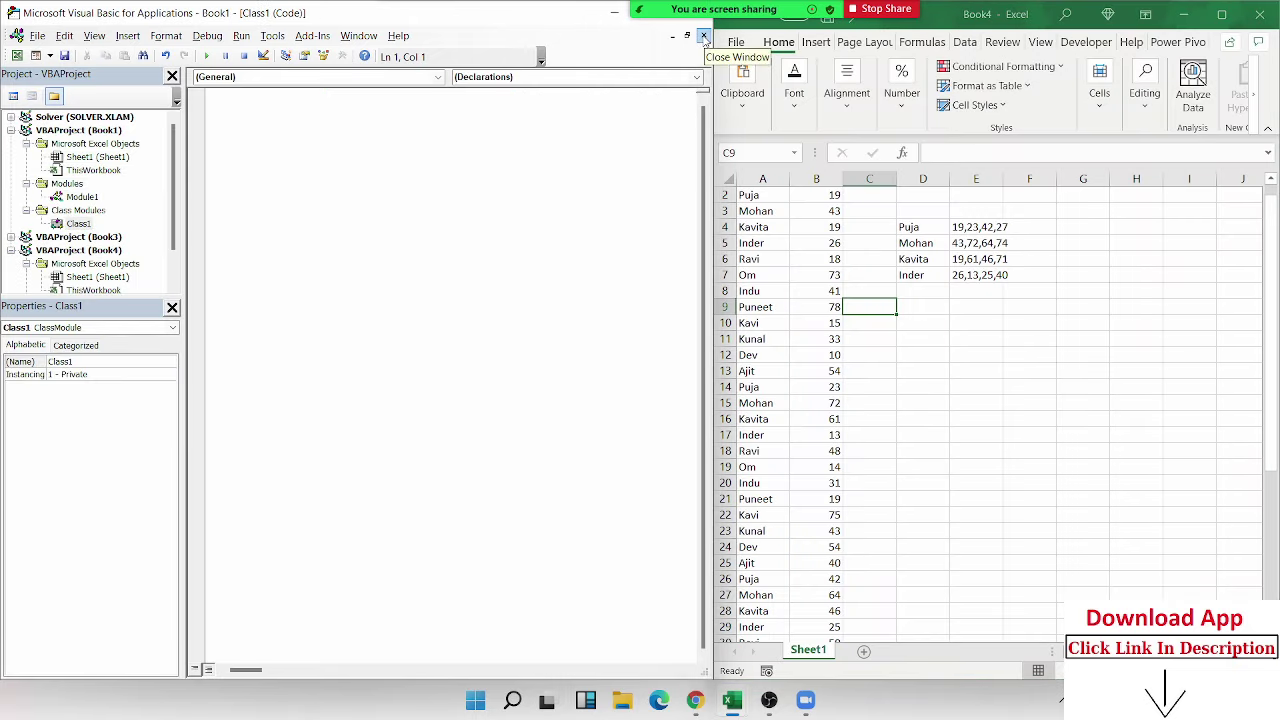
{"action": "left_click", "coordinate": [704, 36]}
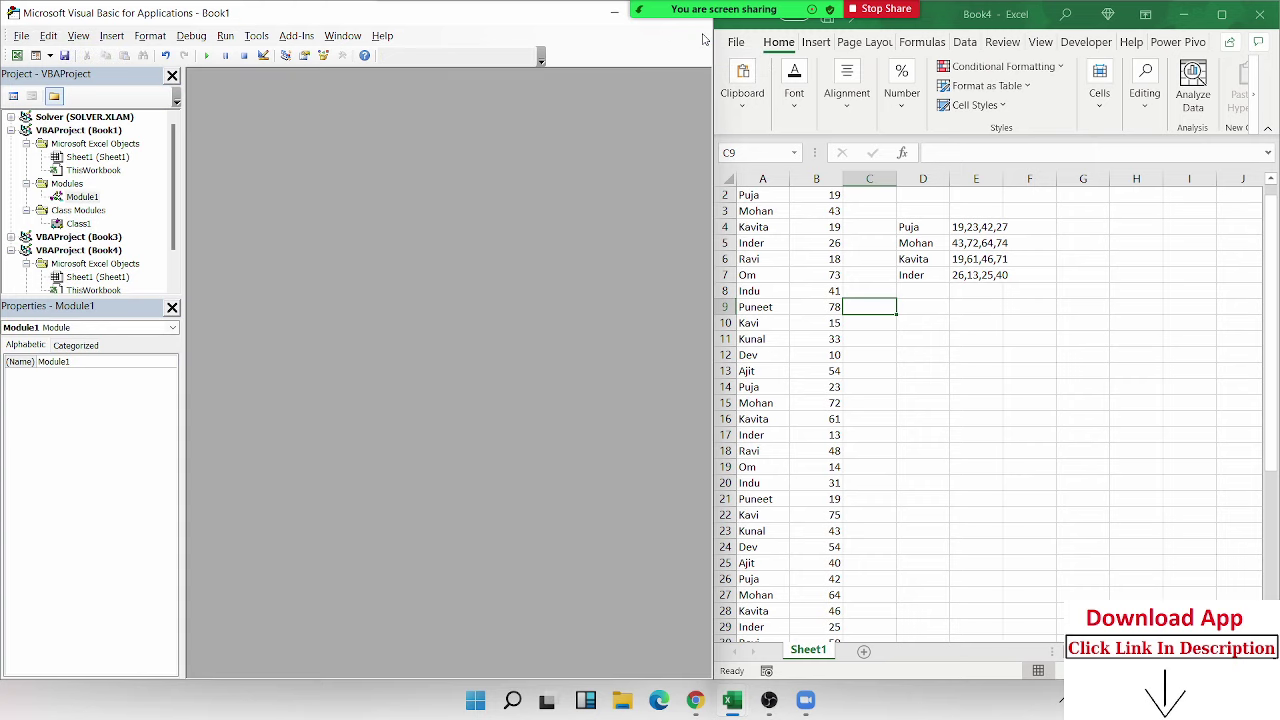
{"action": "key", "text": "alt+q"}
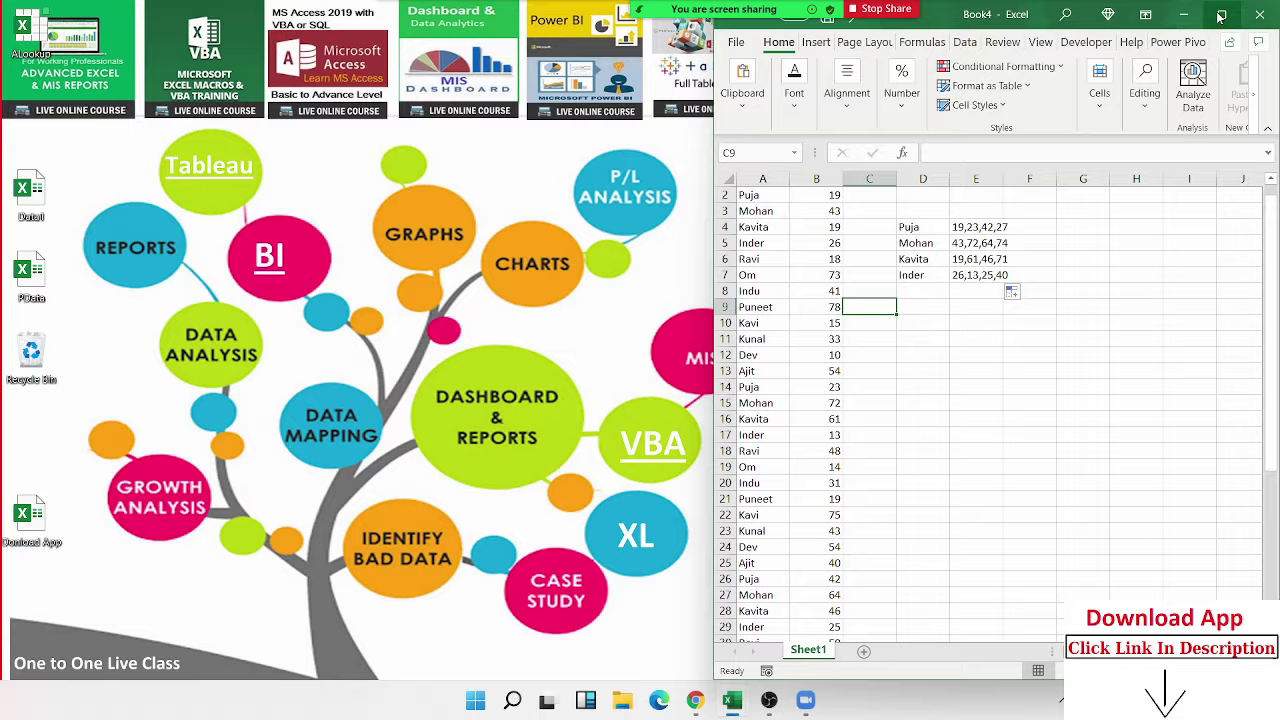
- Maximize Excel and open the Excel Add-ins manager from Excel Options
{"action": "left_click", "coordinate": [1221, 14]}
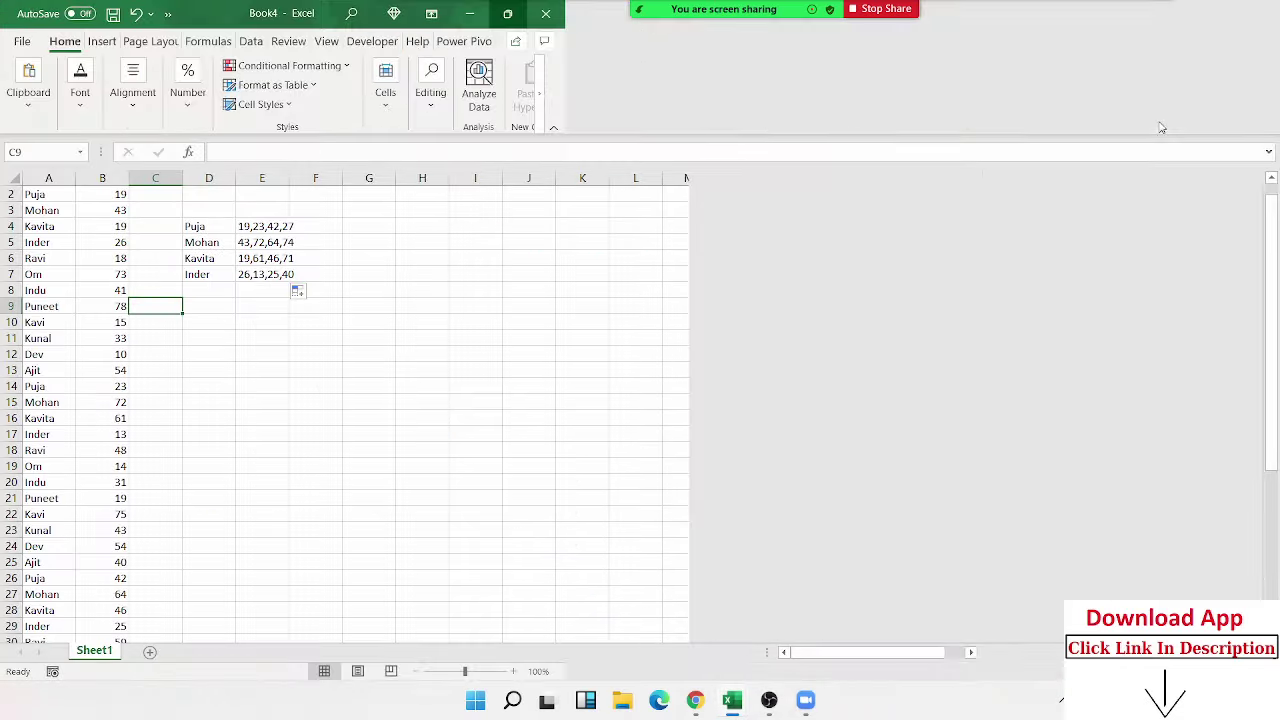
{"action": "left_click", "coordinate": [21, 41]}
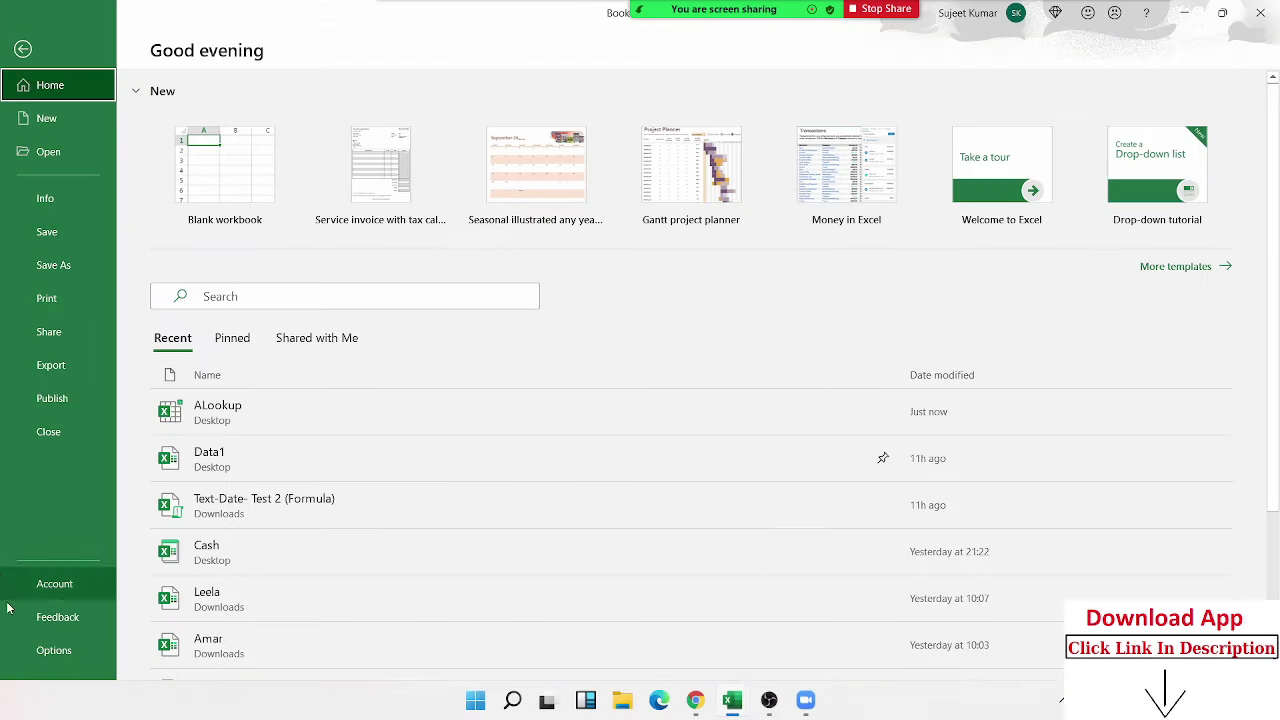
{"action": "left_click", "coordinate": [53, 651]}
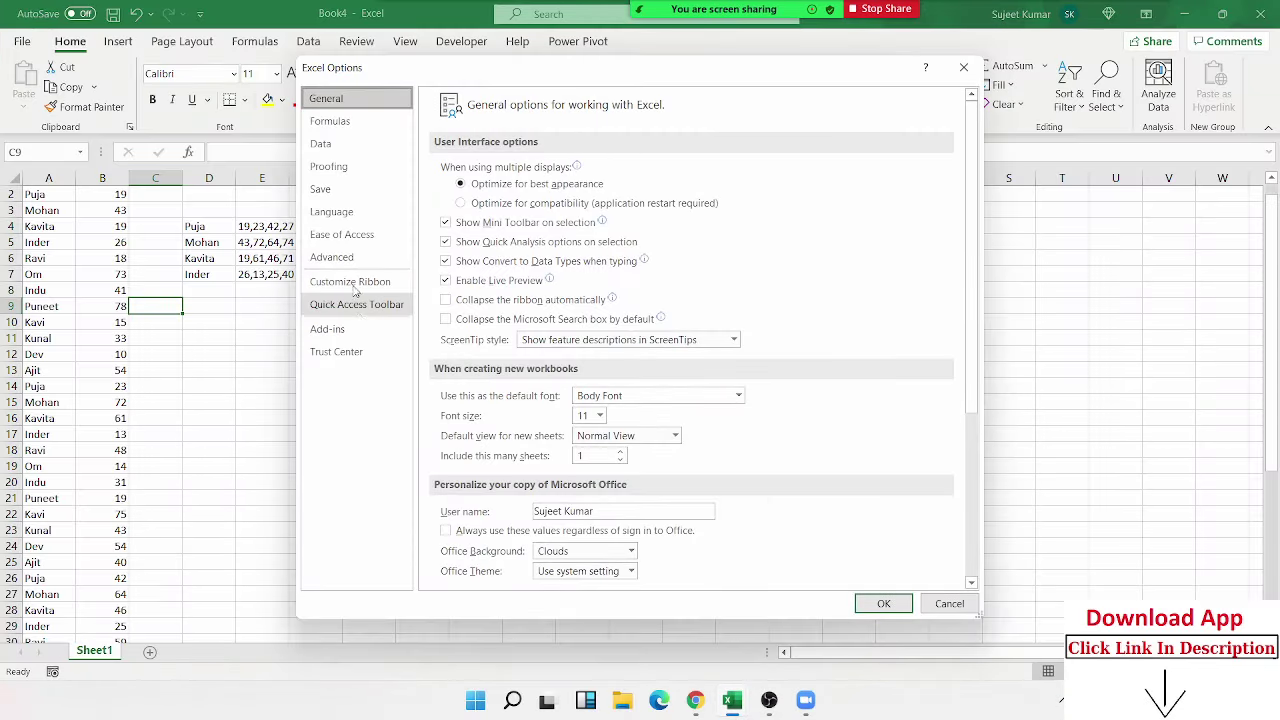
{"action": "left_click", "coordinate": [365, 337]}
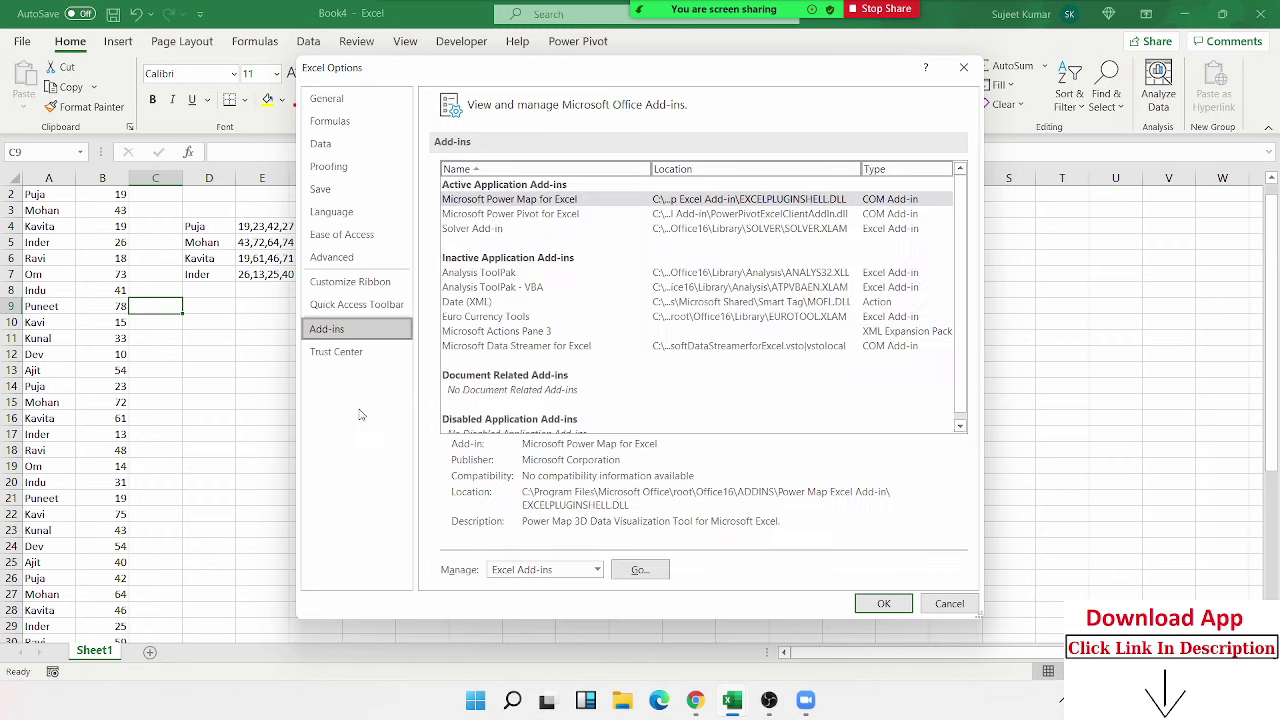
{"action": "left_click", "coordinate": [626, 574]}
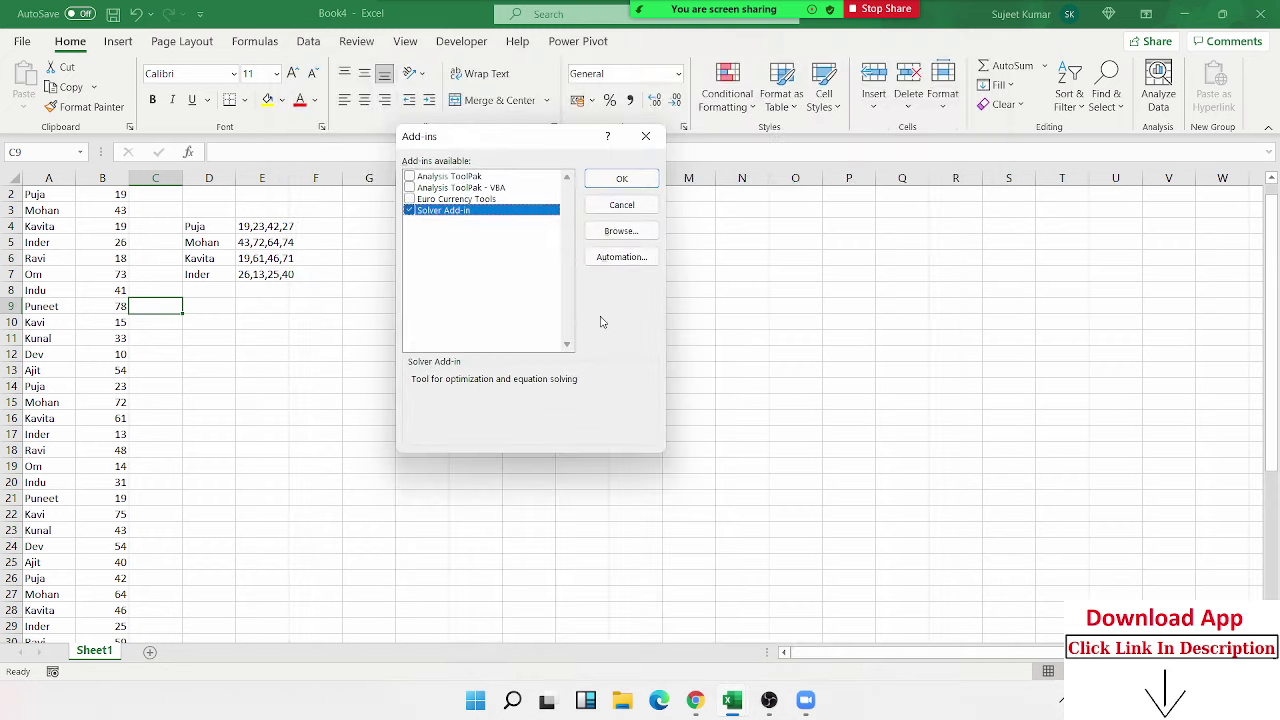
- Browse to the ALookup add-in on the Desktop and enable it in the Add-ins list
{"action": "left_click", "coordinate": [623, 231]}
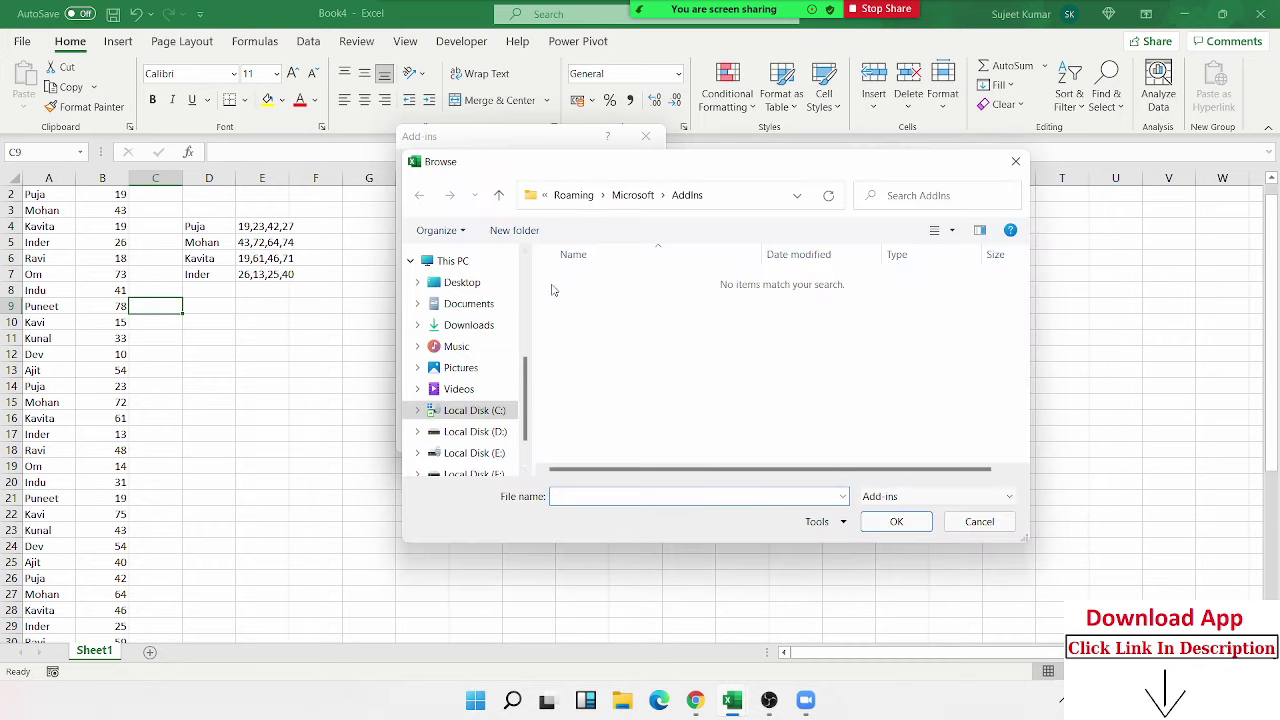
{"action": "left_click", "coordinate": [455, 282]}
{"action": "left_click", "coordinate": [569, 283]}
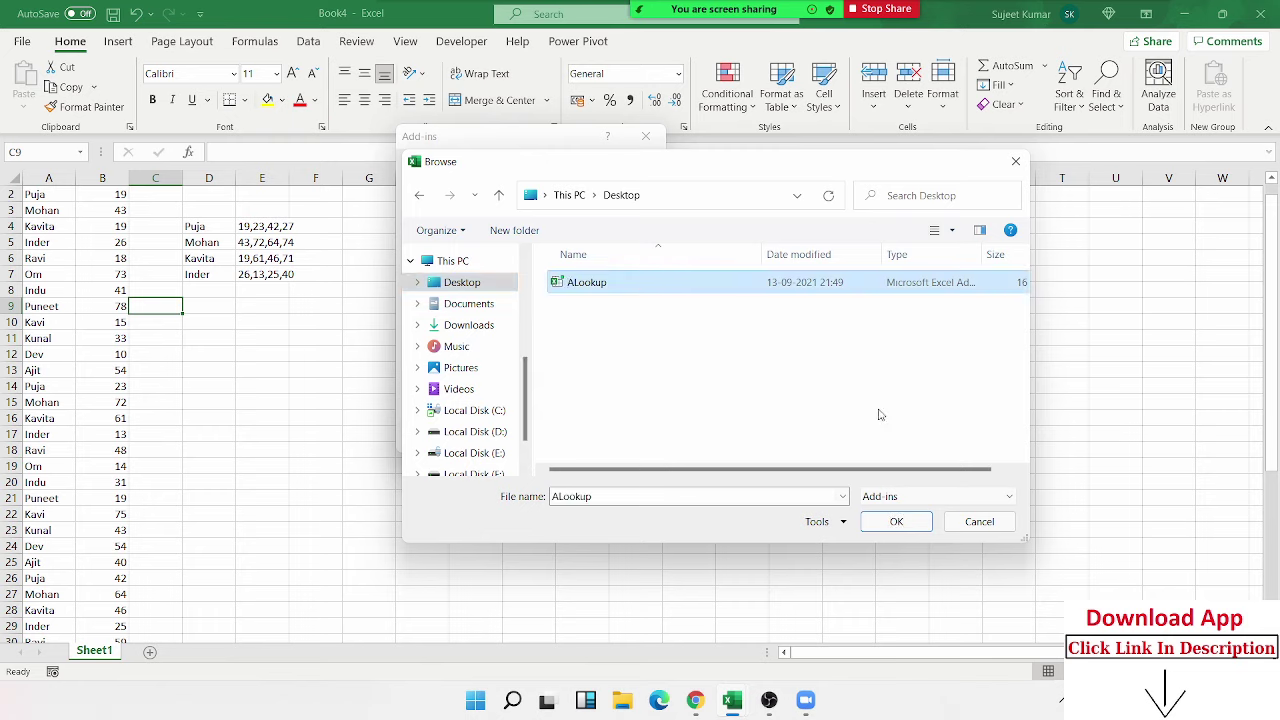
{"action": "left_click", "coordinate": [900, 524]}
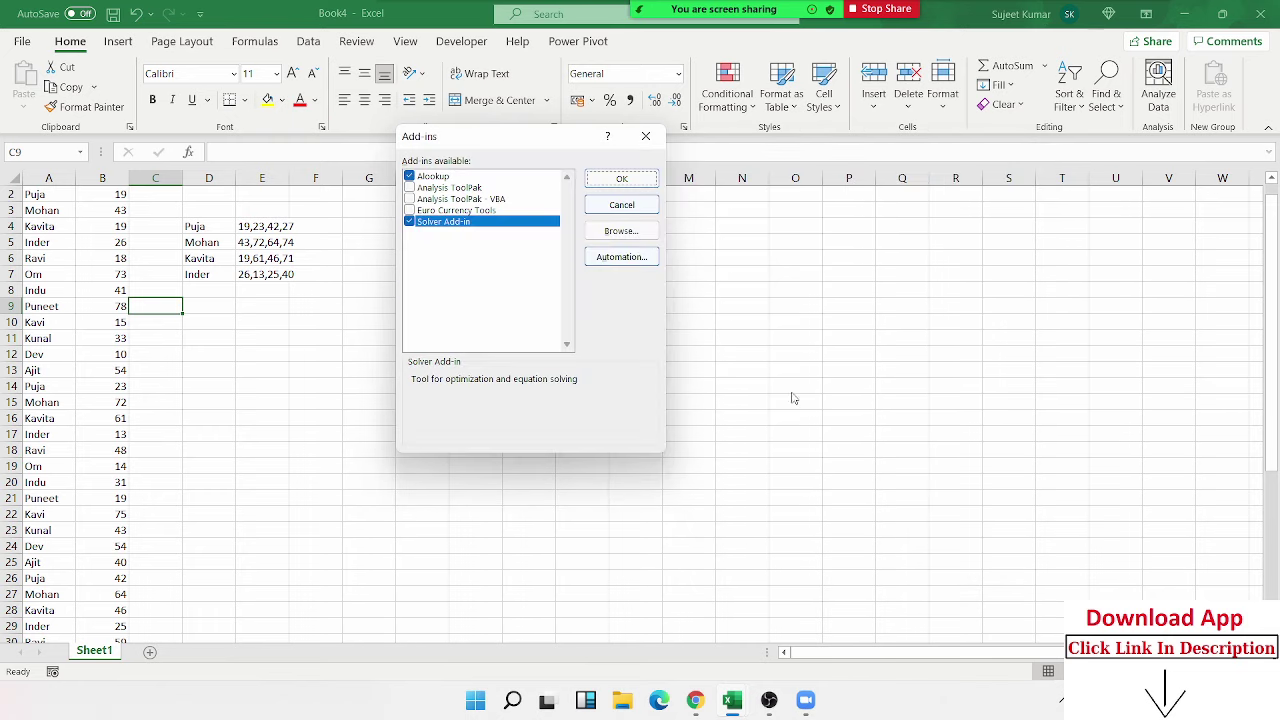
{"action": "left_click", "coordinate": [619, 177]}
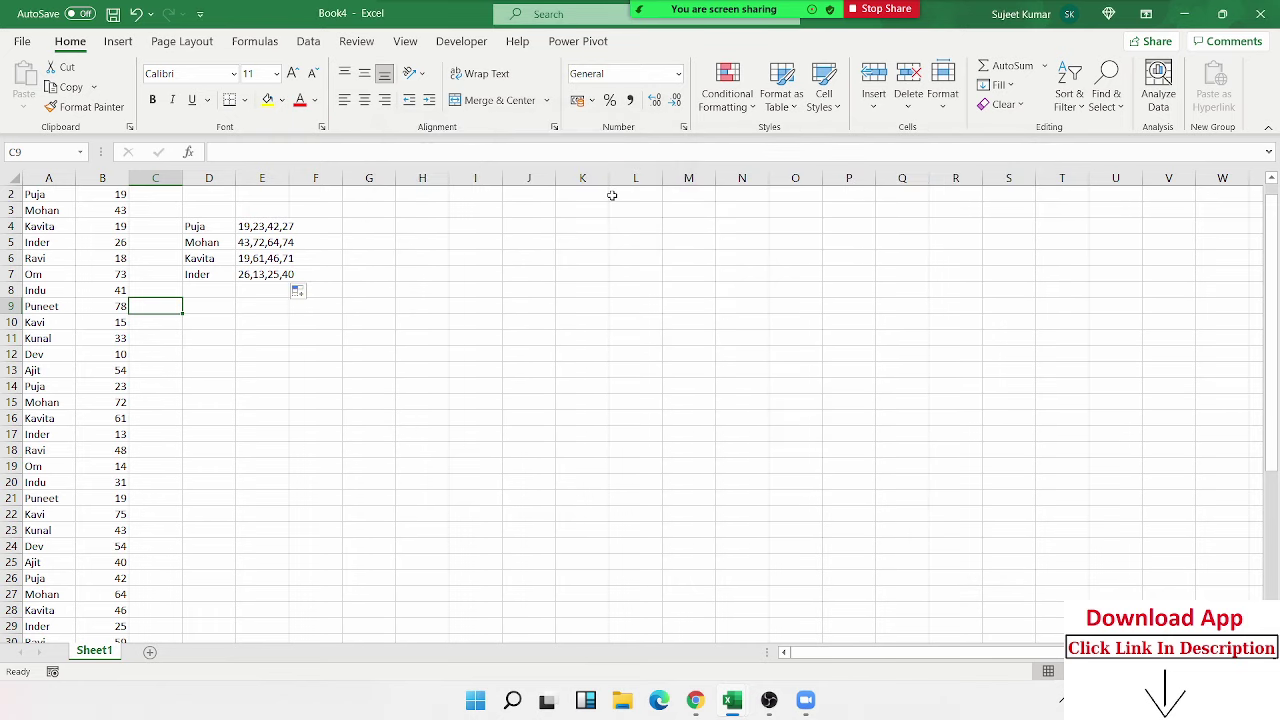
{"action": "left_click", "coordinate": [949, 414]}
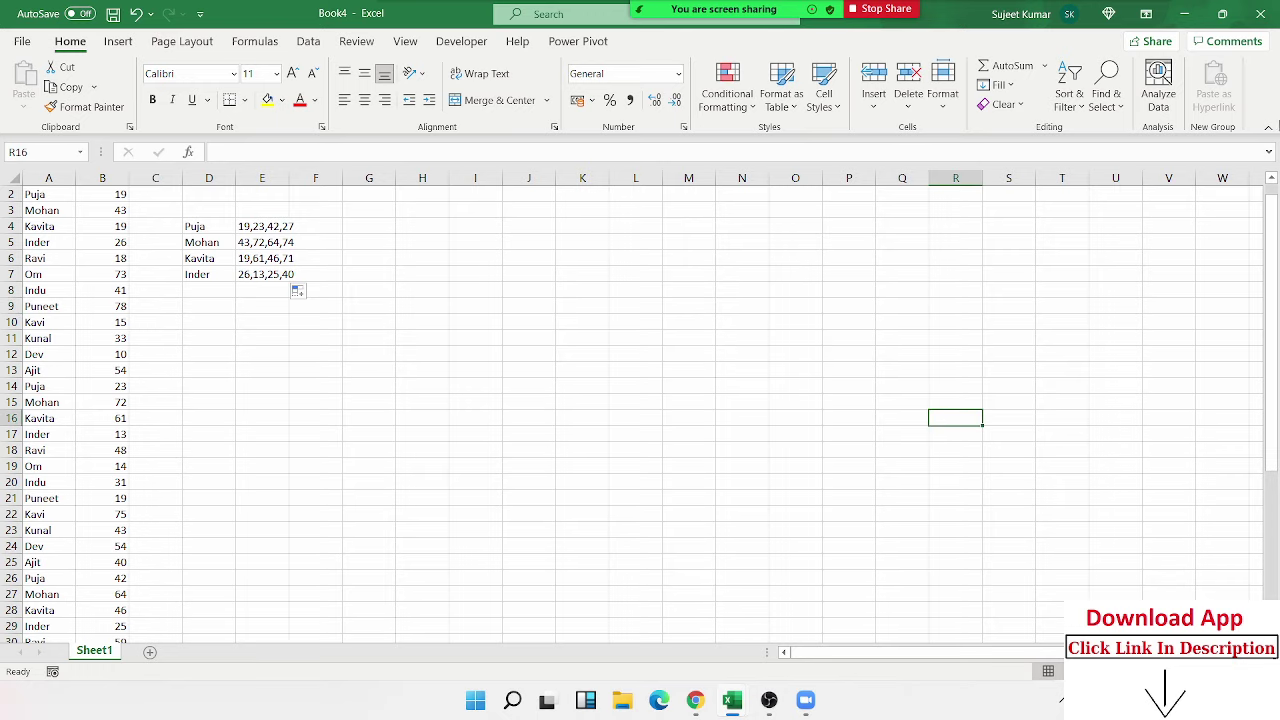
- Close Book4, Book3 and Book1, choosing Don't Save for each
{"action": "left_click", "coordinate": [1268, 14]}
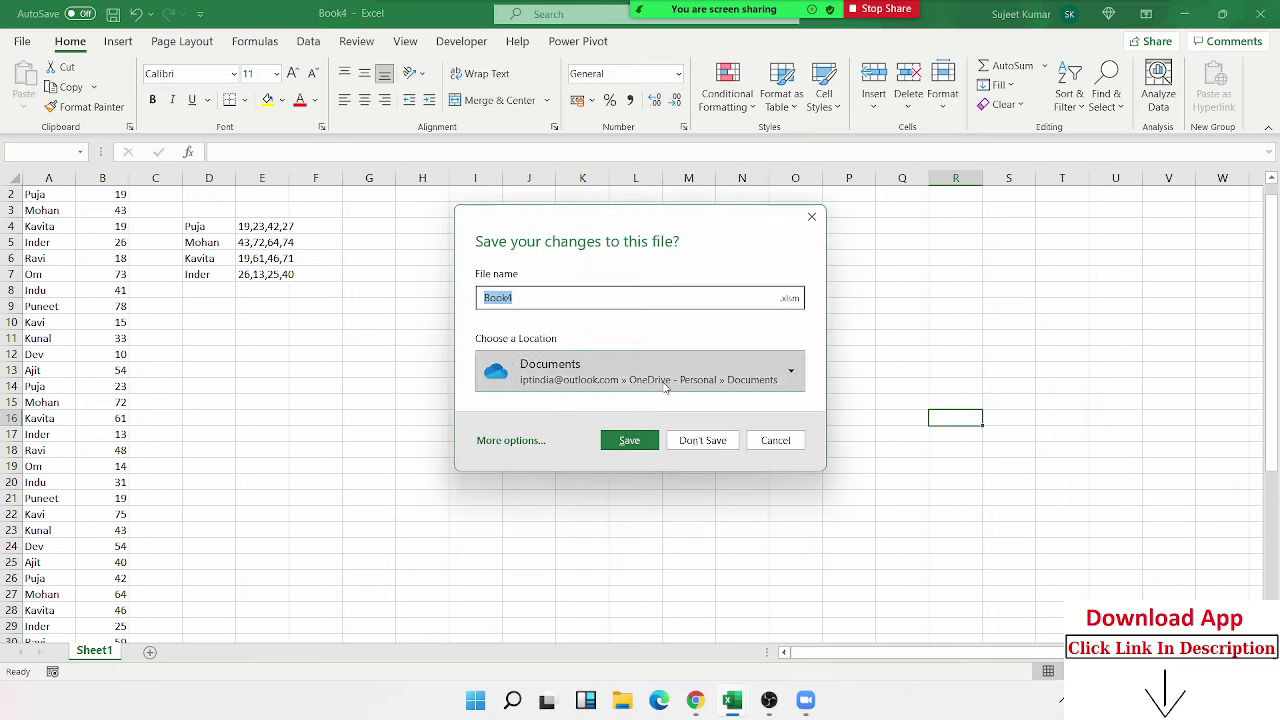
{"action": "left_click", "coordinate": [705, 440]}
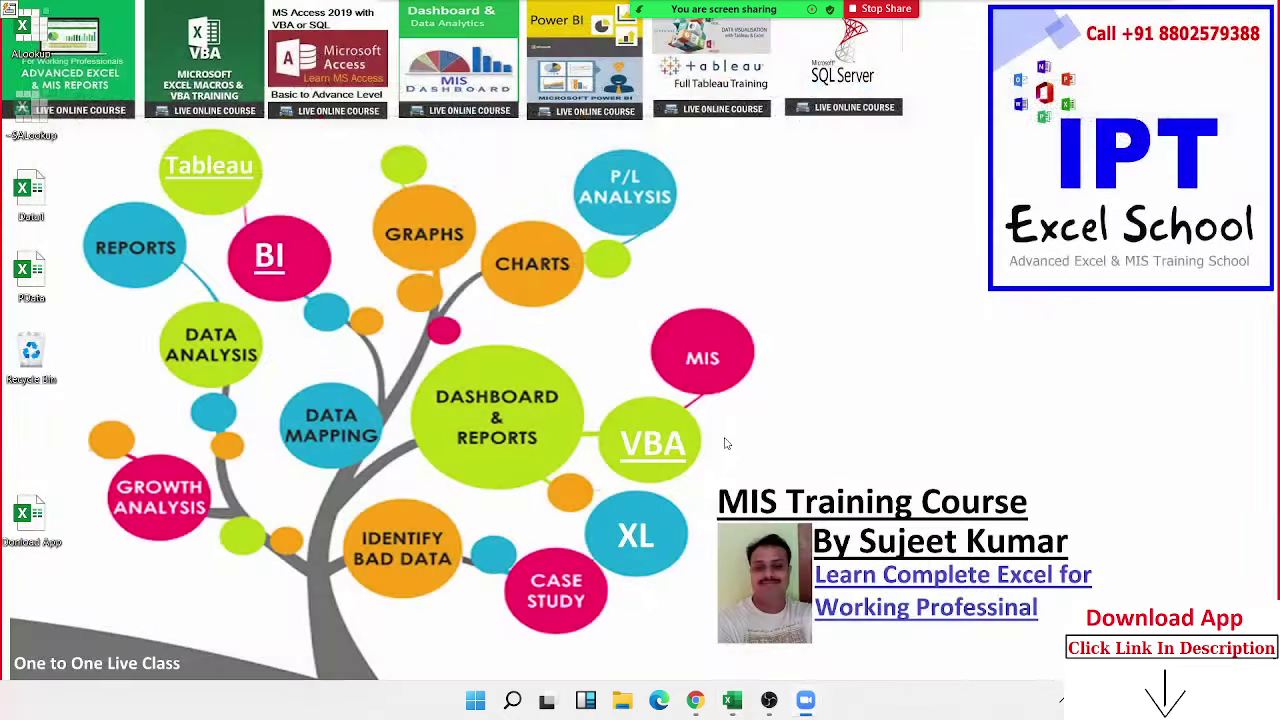
{"action": "mouse_move", "coordinate": [735, 700]}
{"action": "left_click", "coordinate": [760, 667]}
{"action": "left_click", "coordinate": [1268, 14]}
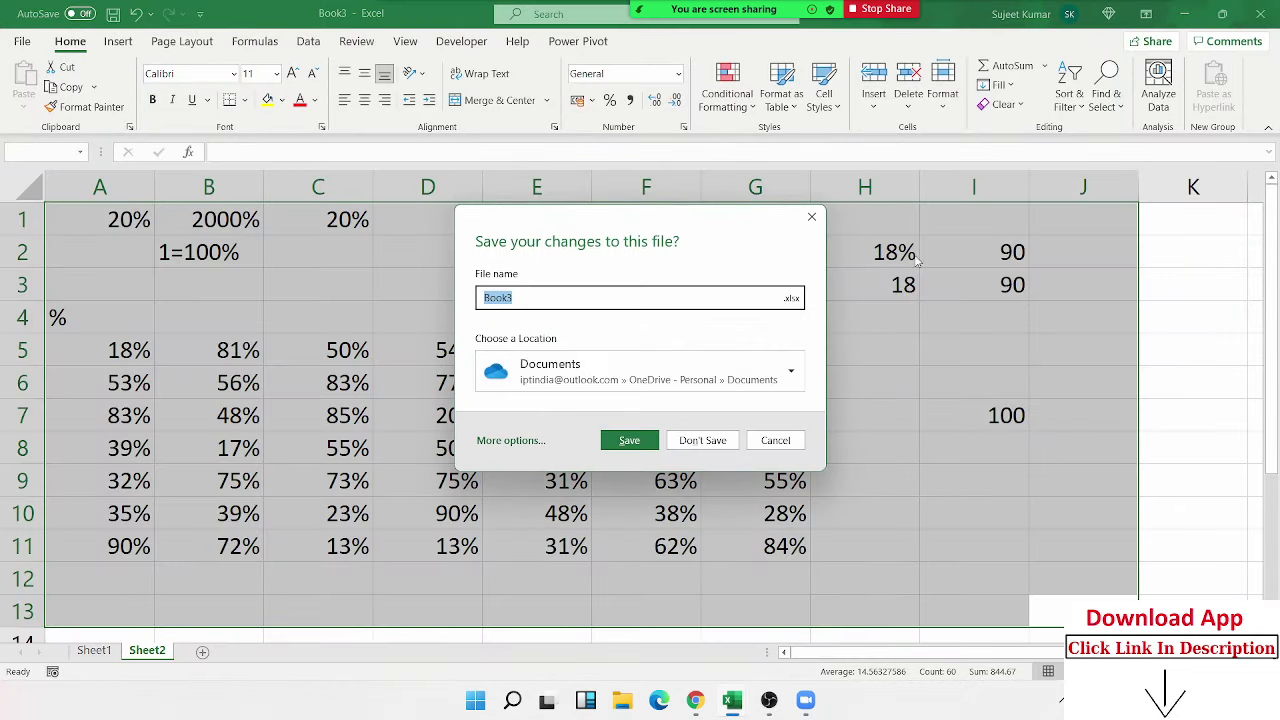
{"action": "left_click", "coordinate": [703, 440]}
{"action": "mouse_move", "coordinate": [752, 705]}
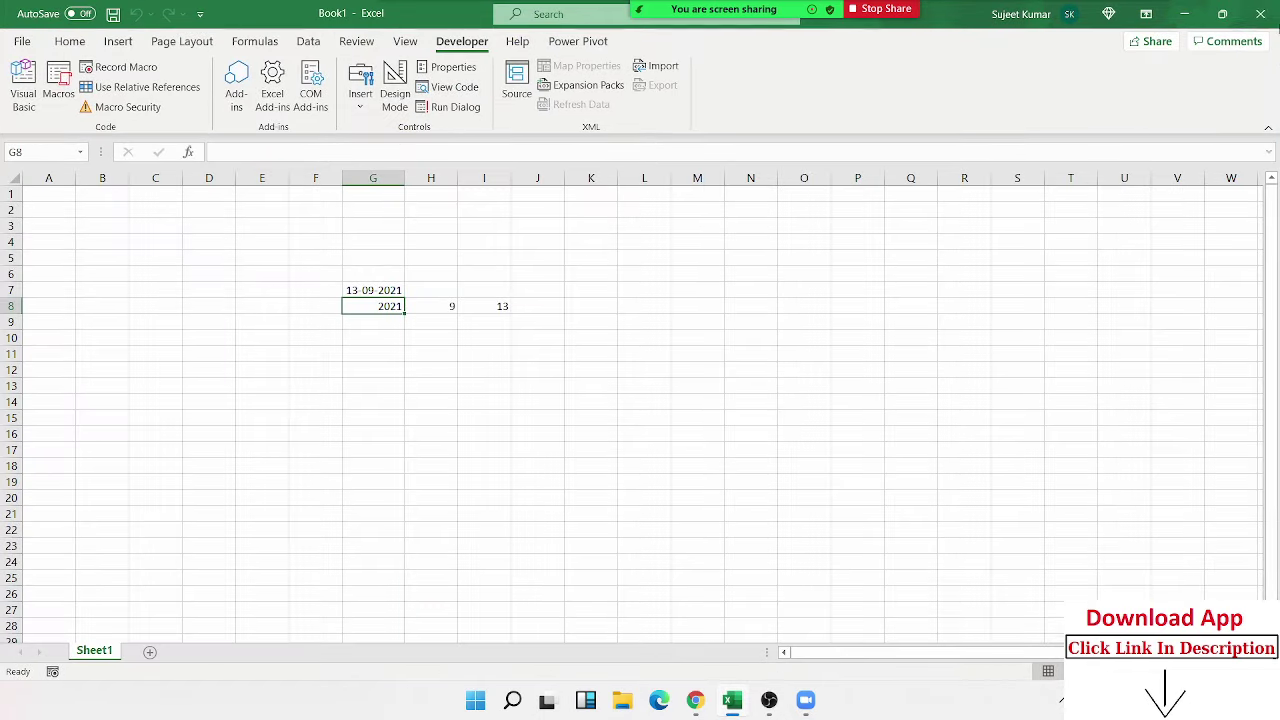
{"action": "left_click", "coordinate": [1260, 13]}
{"action": "left_click", "coordinate": [703, 440]}
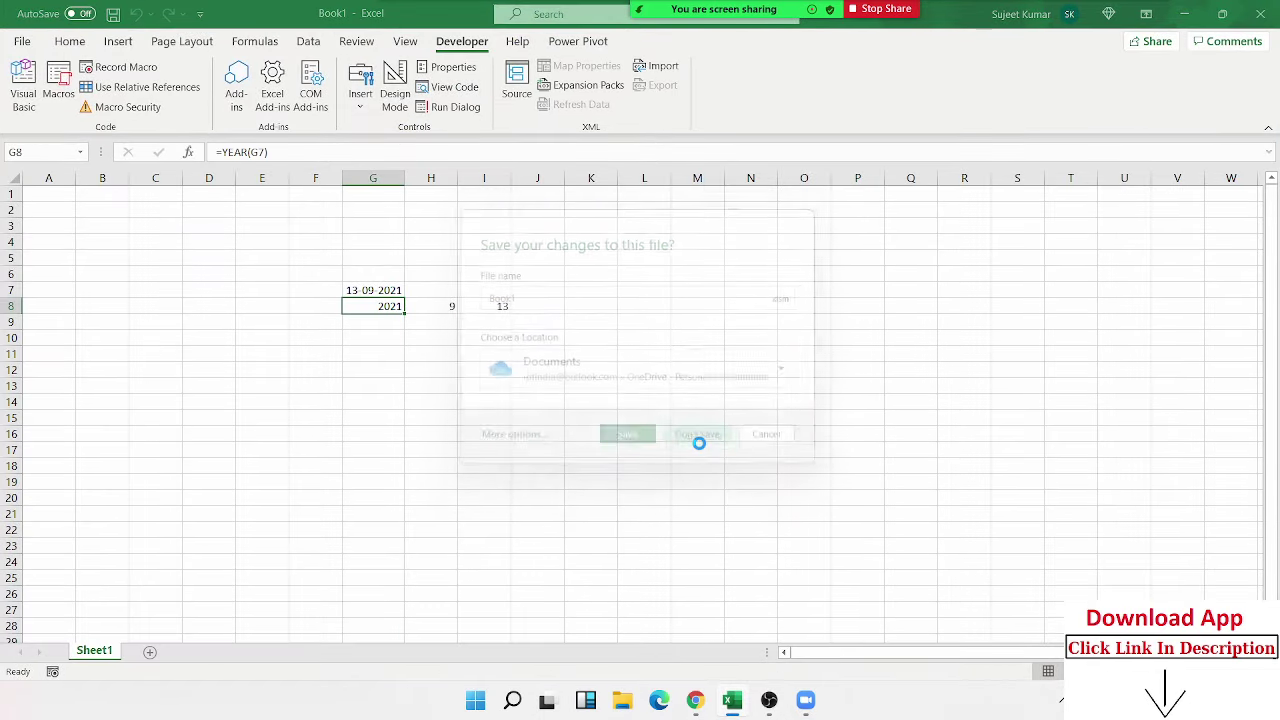
- Relaunch Excel from the Windows search
{"action": "key", "text": "super"}
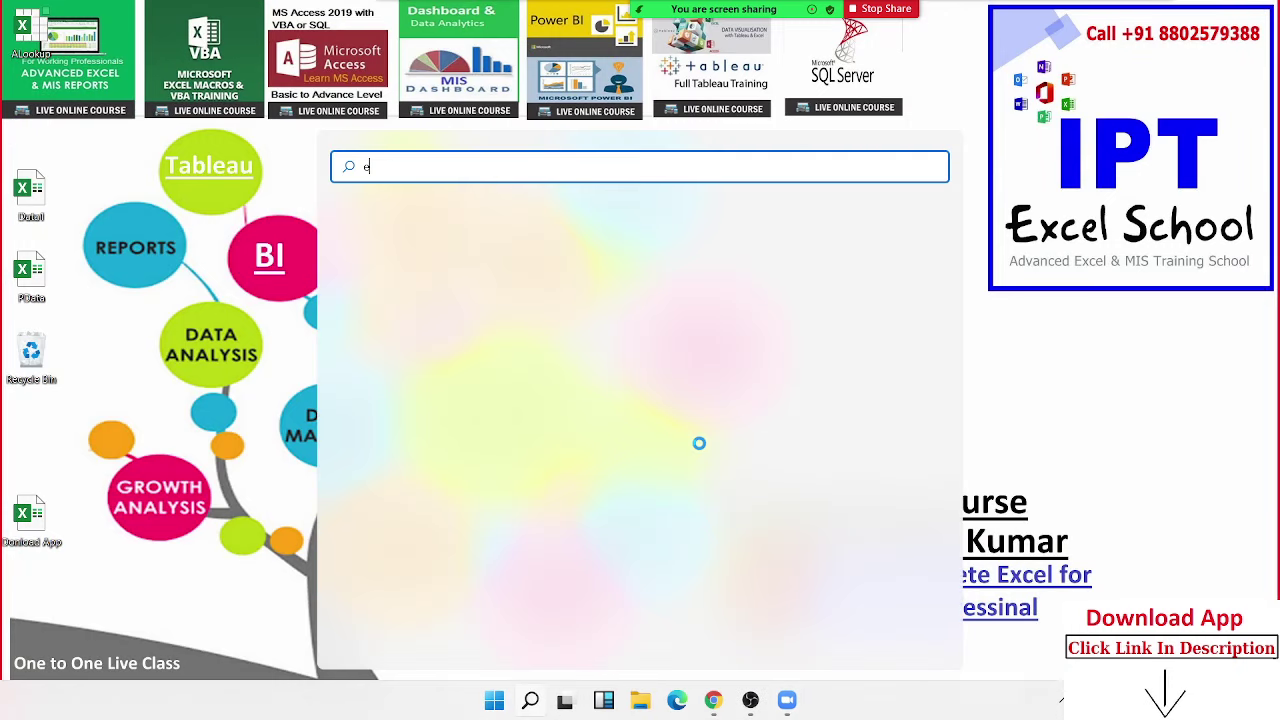
{"action": "type", "text": "excel"}
{"action": "key", "text": "Return"}
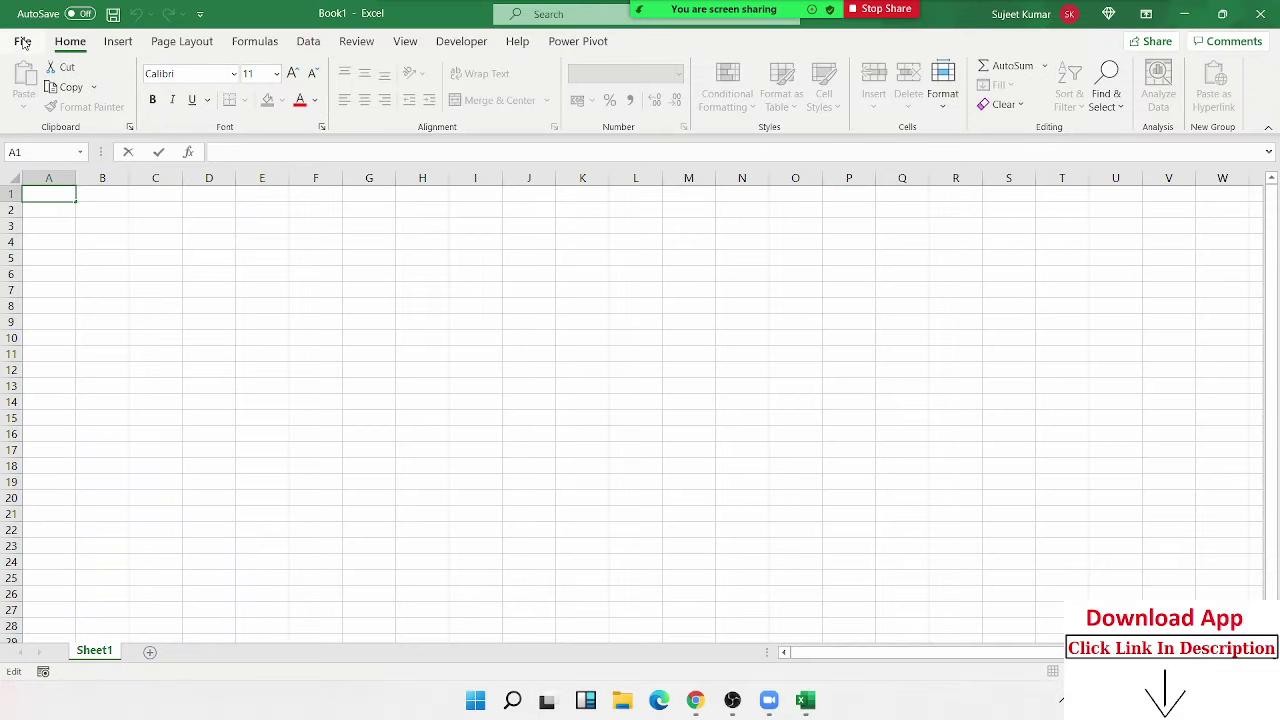
- In Excel Options, confirm the ALookup add-in is still ticked in the Excel Add-ins list
{"action": "left_click", "coordinate": [21, 47]}
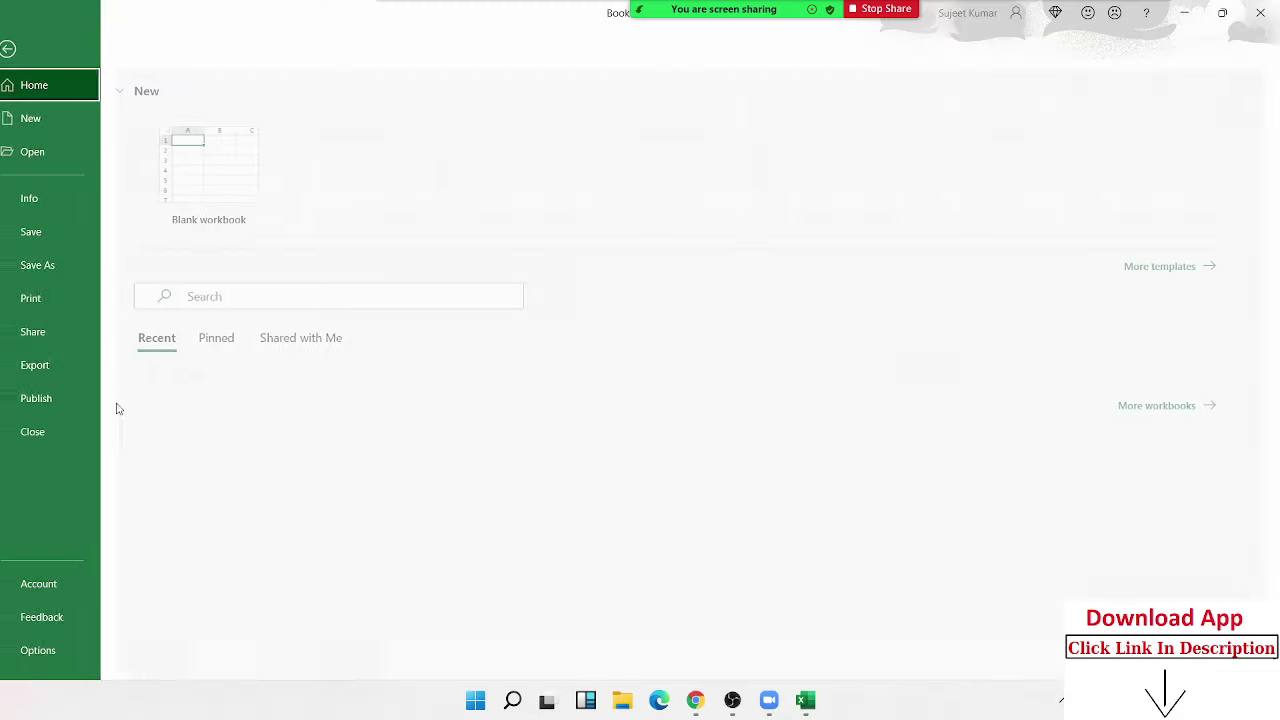
{"action": "left_click", "coordinate": [72, 649]}
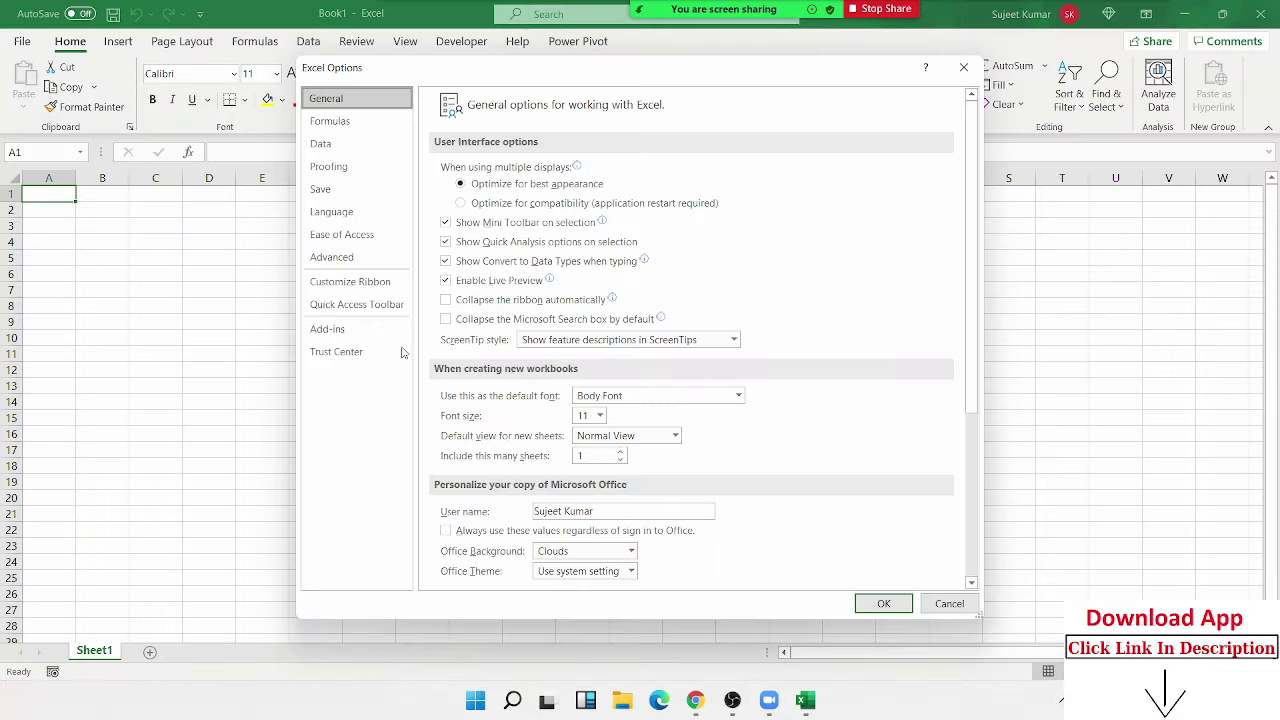
{"action": "left_click", "coordinate": [378, 336]}
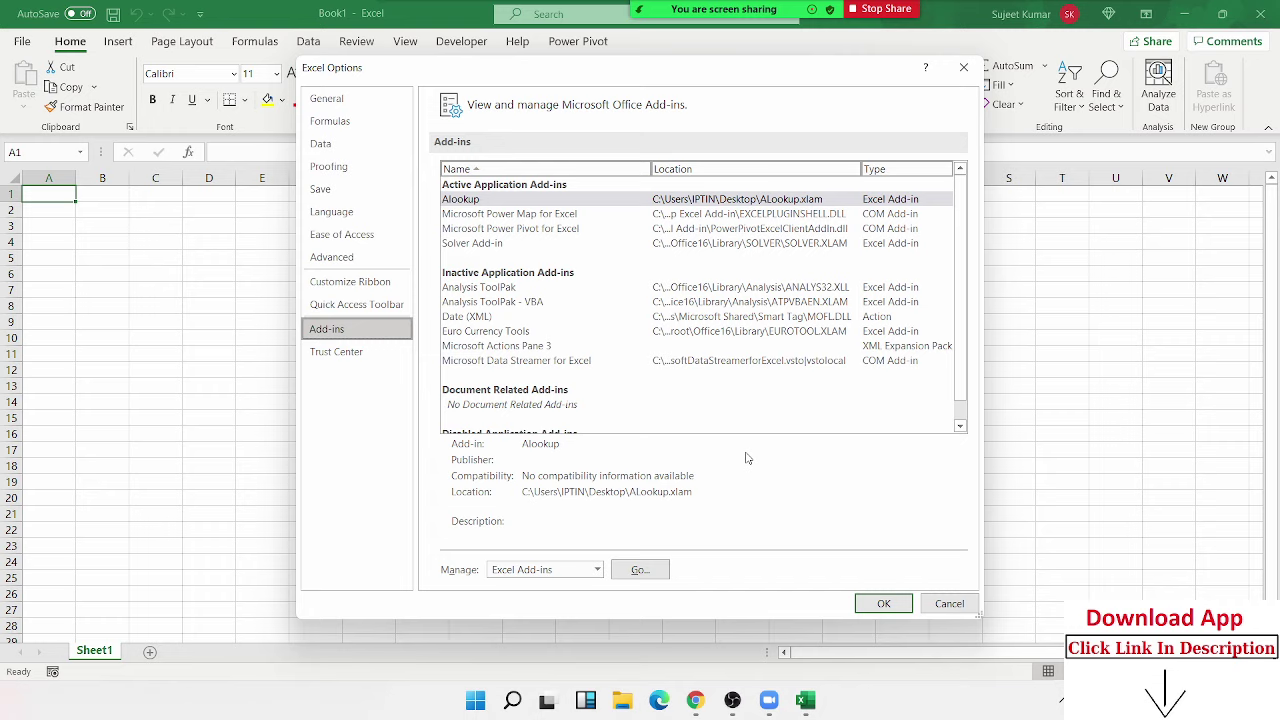
{"action": "left_click", "coordinate": [636, 568]}
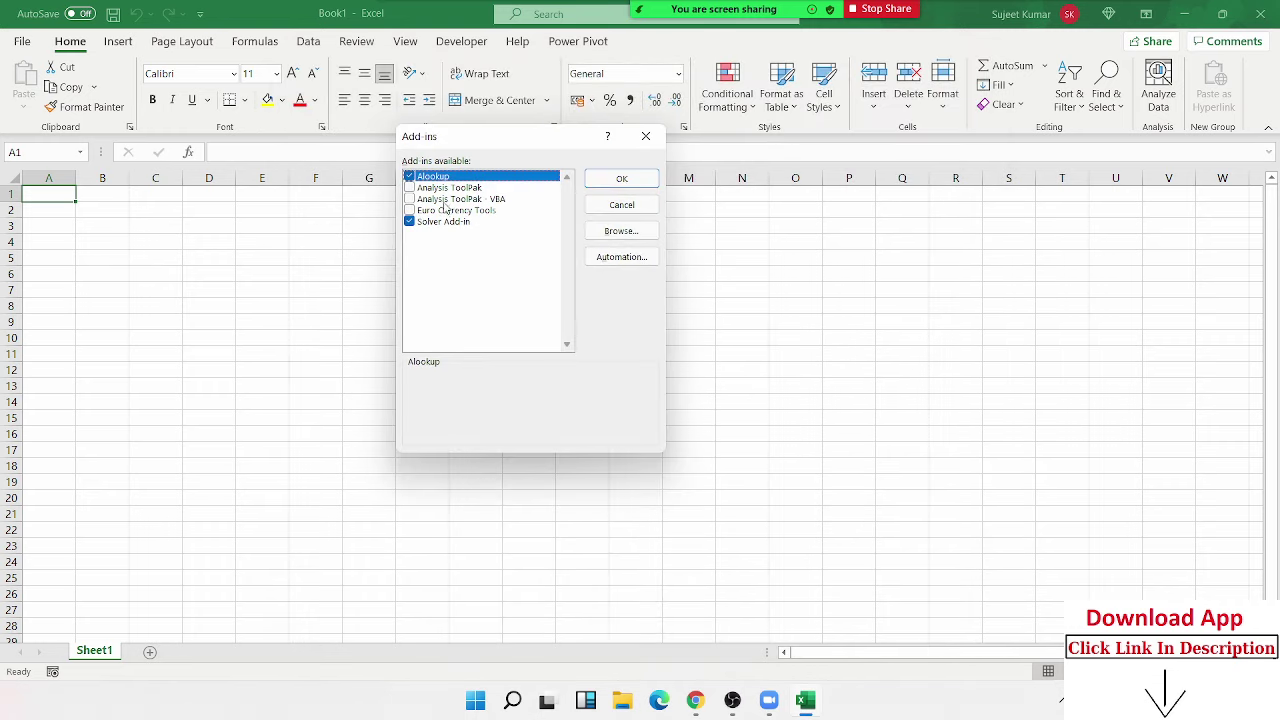
{"action": "key", "text": "Return"}
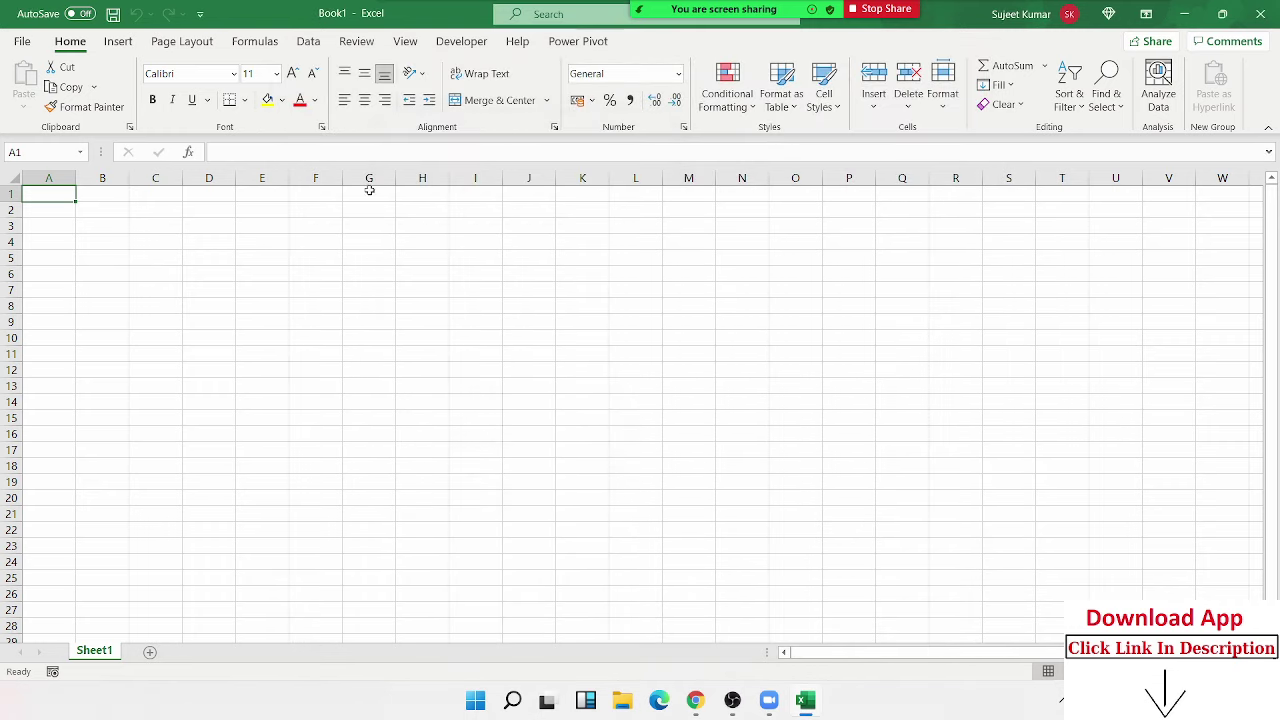
- Enter the formula =ALookup(D5,A1:A22) in cell E5
{"action": "left_click", "coordinate": [282, 257]}
{"action": "type", "text": "="}
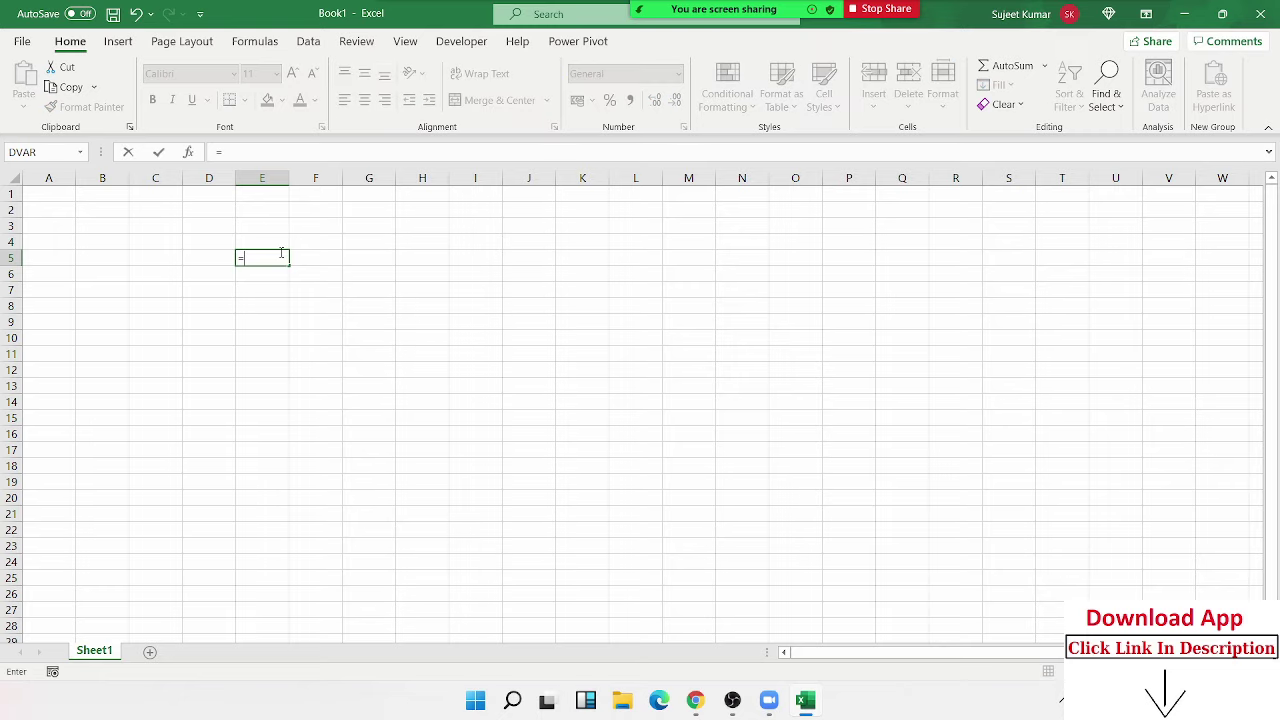
{"action": "type", "text": "al"}
{"action": "key", "text": "Tab"}
{"action": "left_click", "coordinate": [194, 257]}
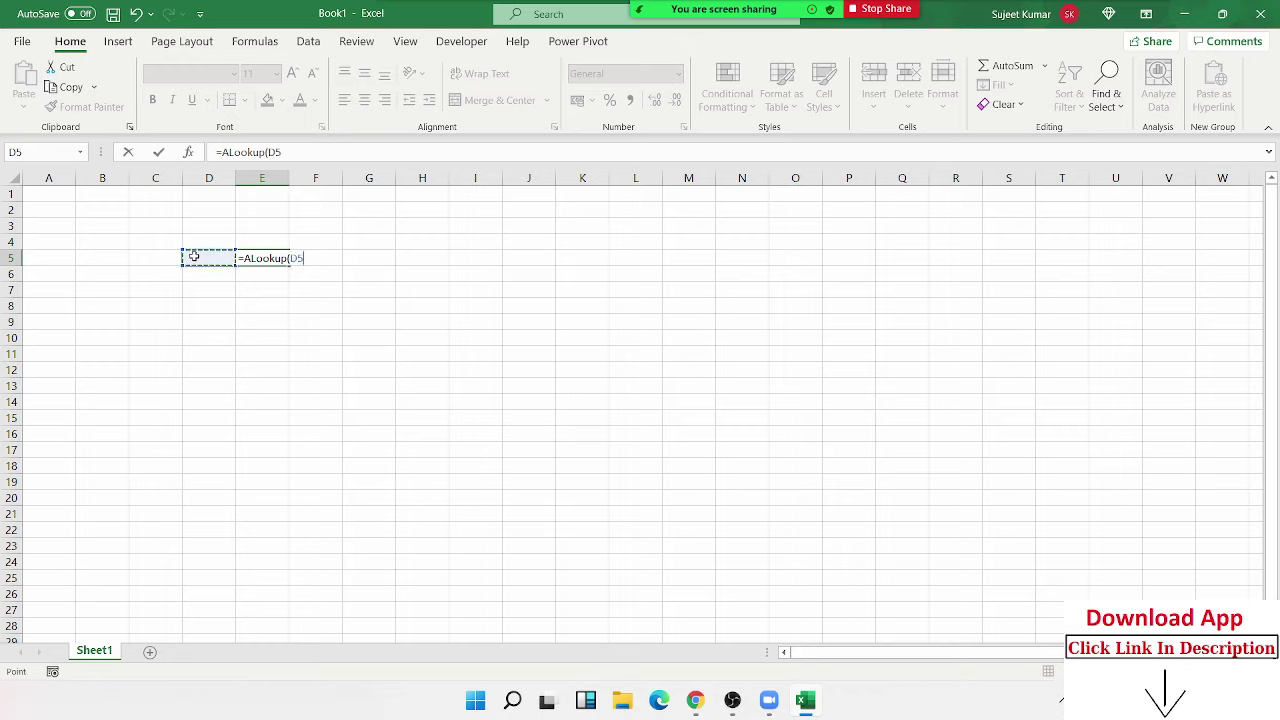
{"action": "type", "text": ","}
{"action": "left_click_drag", "start_coordinate": [37, 194], "coordinate": [7, 529]}
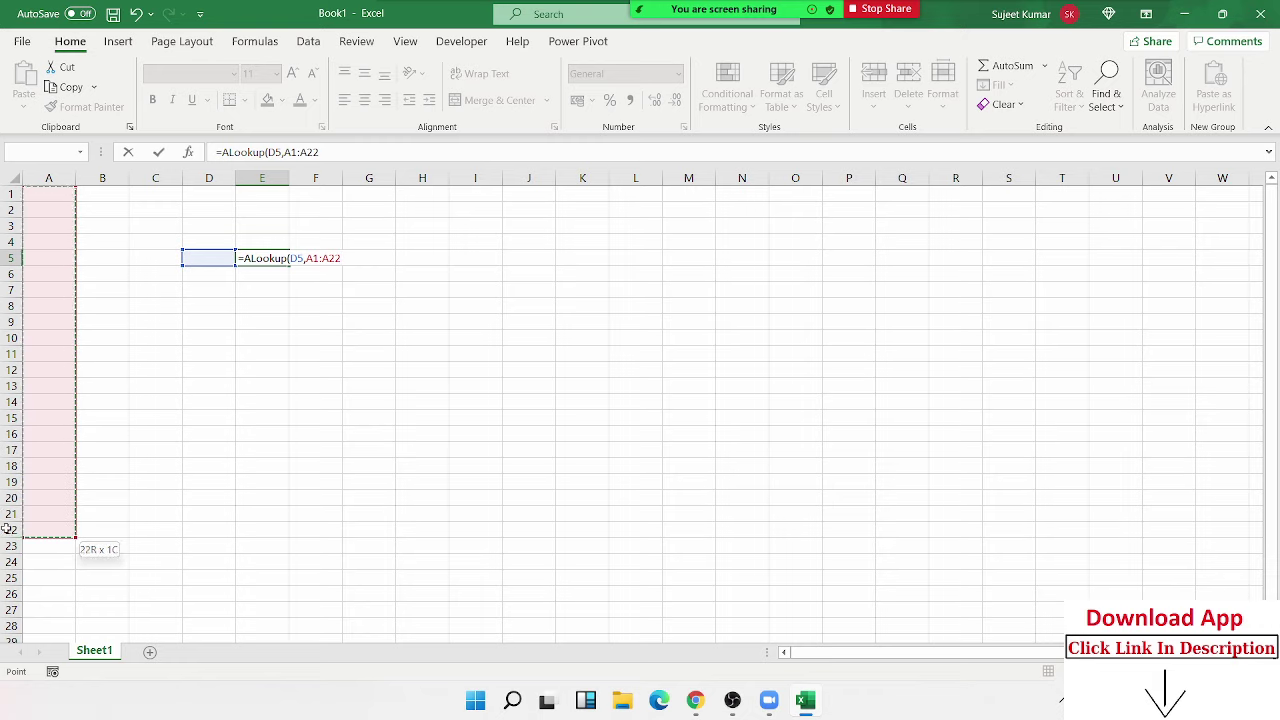
{"action": "type", "text": ","}
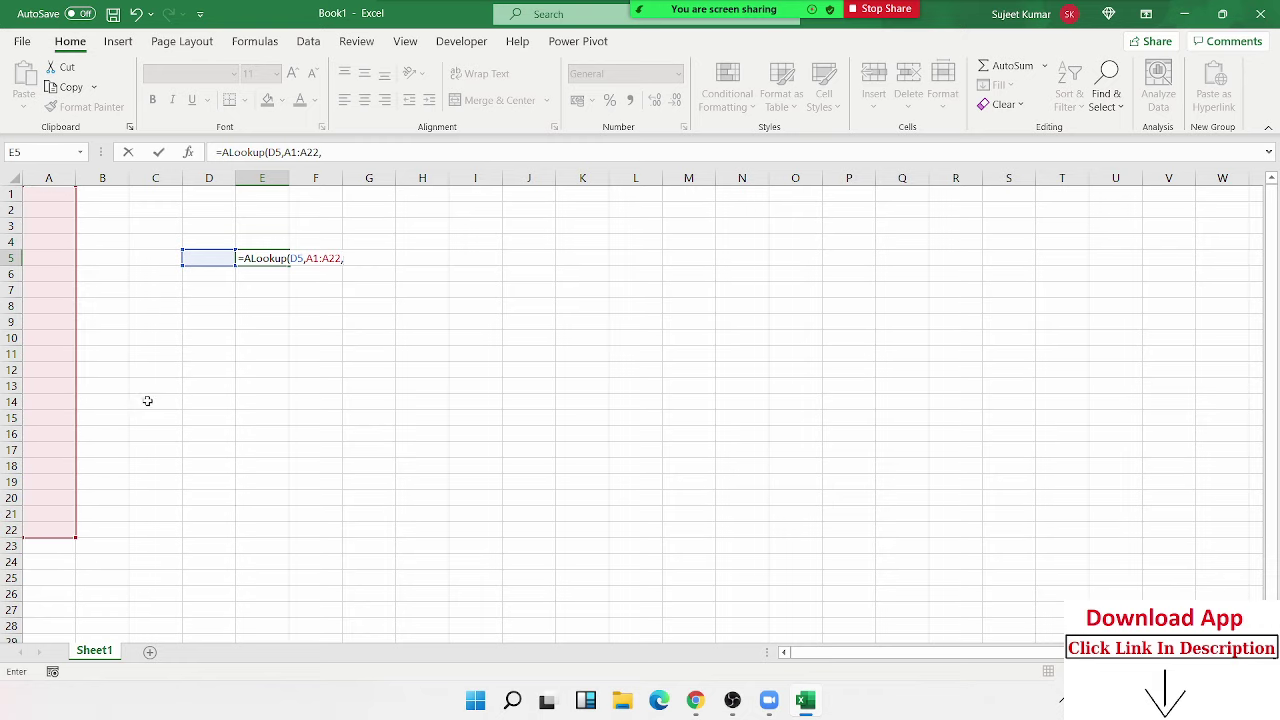
{"action": "type", "text": "1"}
{"action": "key", "text": "BackSpace"}
{"action": "key", "text": "Return"}
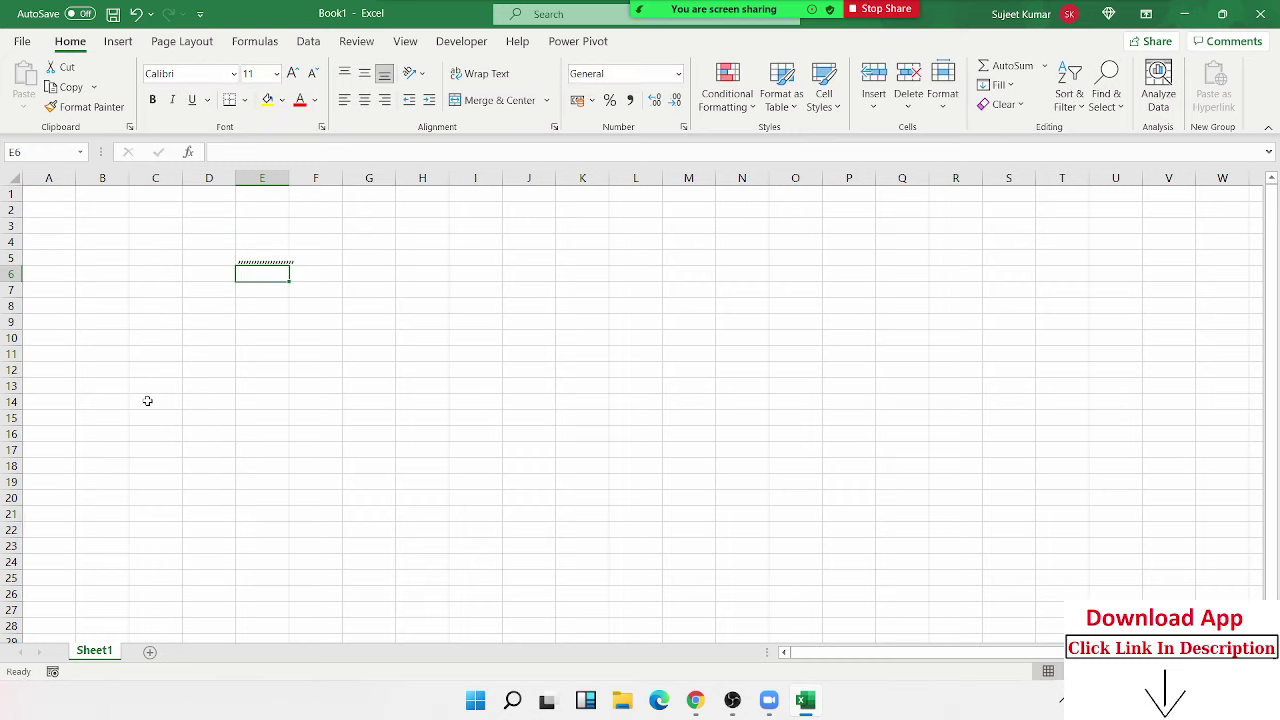
- Type Puja into cells D5 and A1, and 52 into B1
{"action": "key", "text": "Up"}
{"action": "key", "text": "Left"}
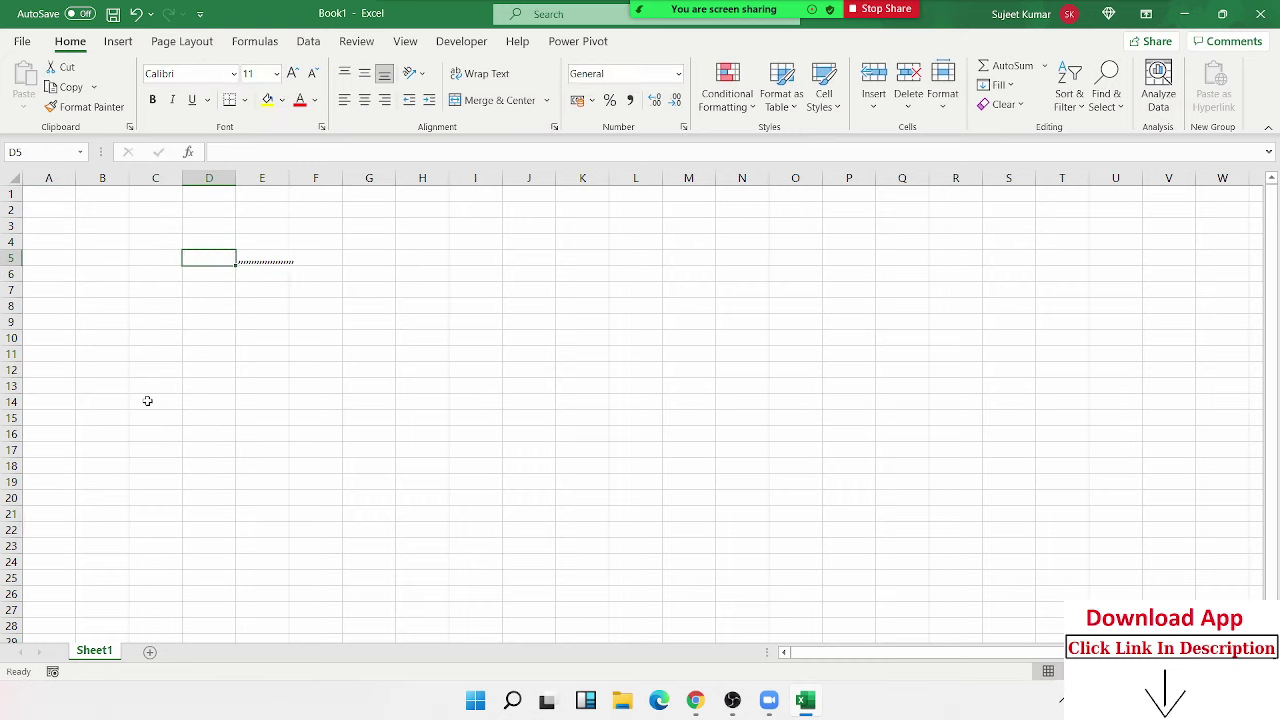
{"action": "type", "text": "Puja"}
{"action": "key", "text": "Return"}
{"action": "key", "text": "Up"}
{"action": "key", "text": "Left"}
{"action": "key", "text": "Left"}
{"action": "key", "text": "Left"}
{"action": "key", "text": "Up"}
{"action": "key", "text": "Up"}
{"action": "key", "text": "Up"}
{"action": "type", "text": "P"}
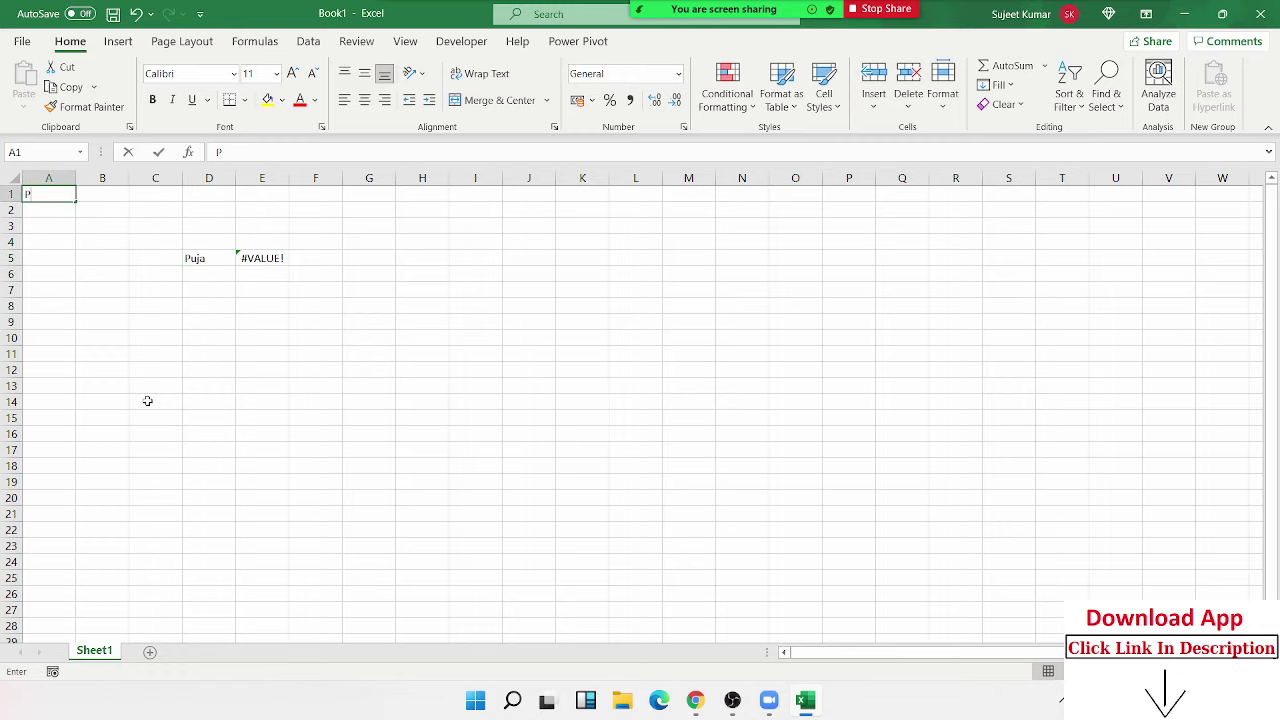
{"action": "type", "text": "uja"}
{"action": "key", "text": "Return"}
{"action": "key", "text": "Right"}
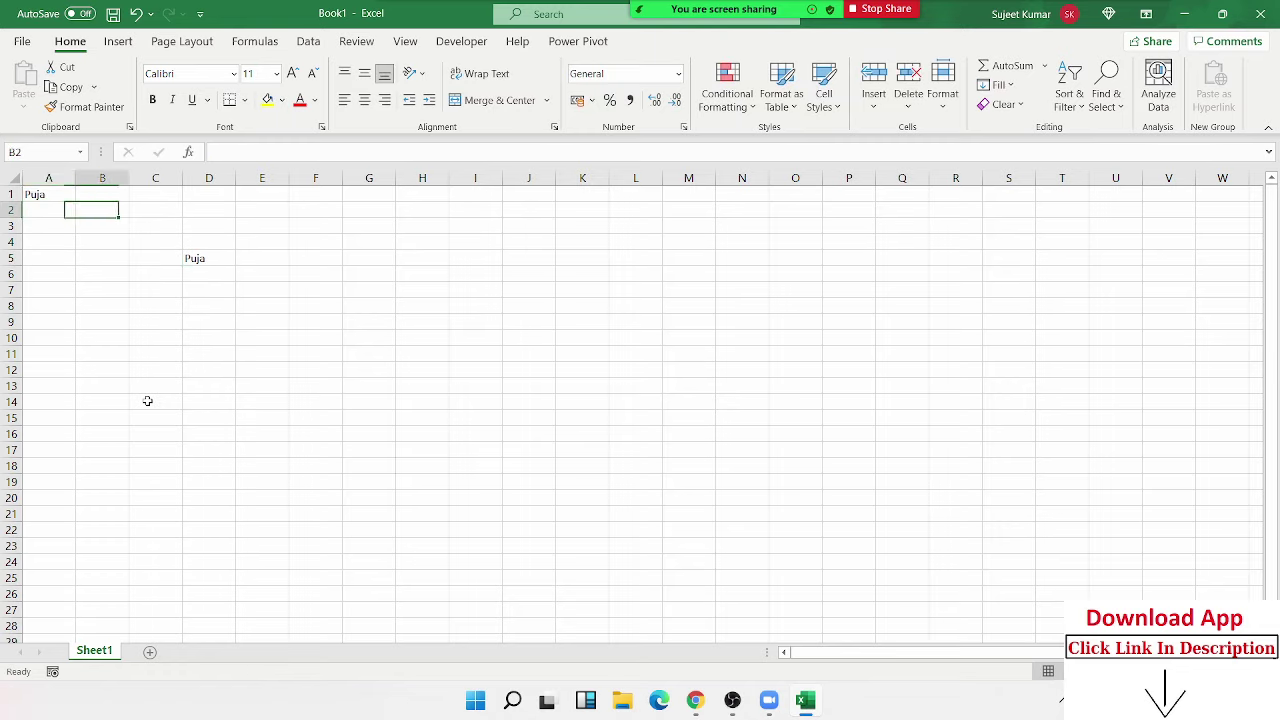
{"action": "key", "text": "Up"}
{"action": "type", "text": "52"}
{"action": "key", "text": "Return"}
- Fill A1 down to A11 with names Mohan through Dev, and enter 65 in B2
{"action": "left_click", "coordinate": [46, 180]}
{"action": "left_click", "coordinate": [60, 196]}
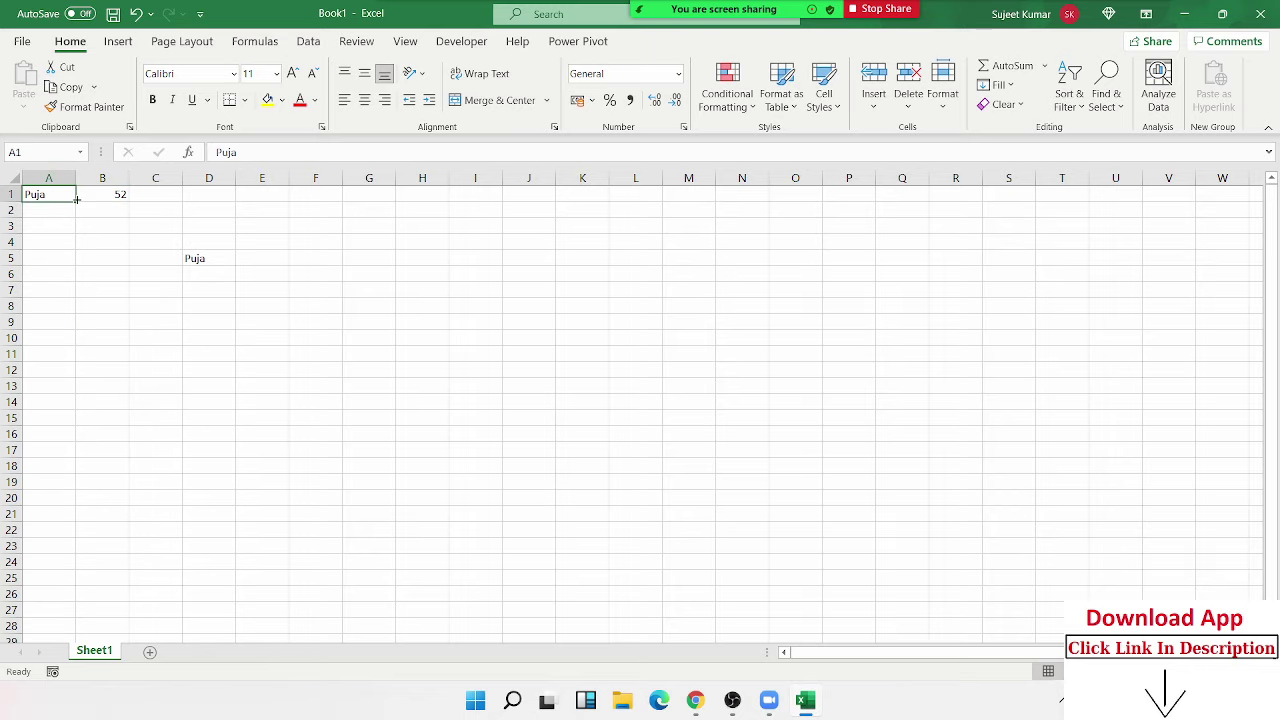
{"action": "left_click_drag", "start_coordinate": [74, 198], "coordinate": [78, 362]}
{"action": "left_click", "coordinate": [120, 194]}
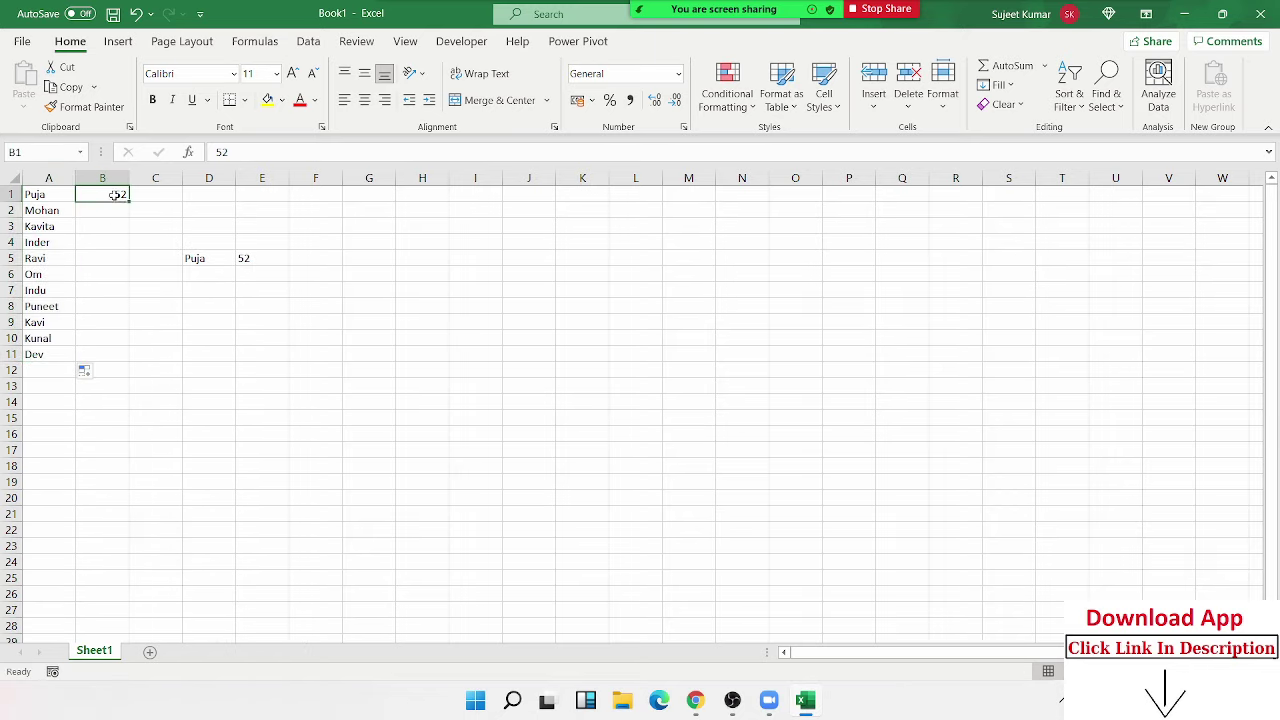
{"action": "left_click", "coordinate": [120, 209]}
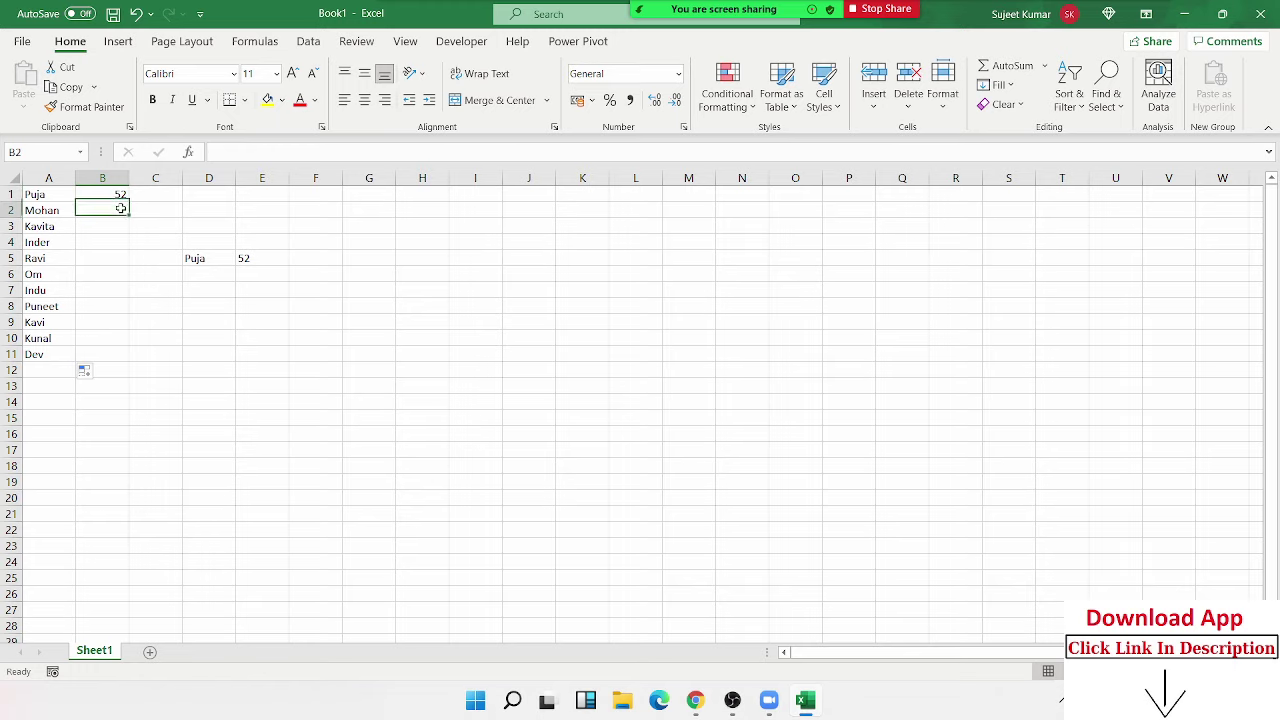
{"action": "type", "text": "65"}
{"action": "key", "text": "Return"}
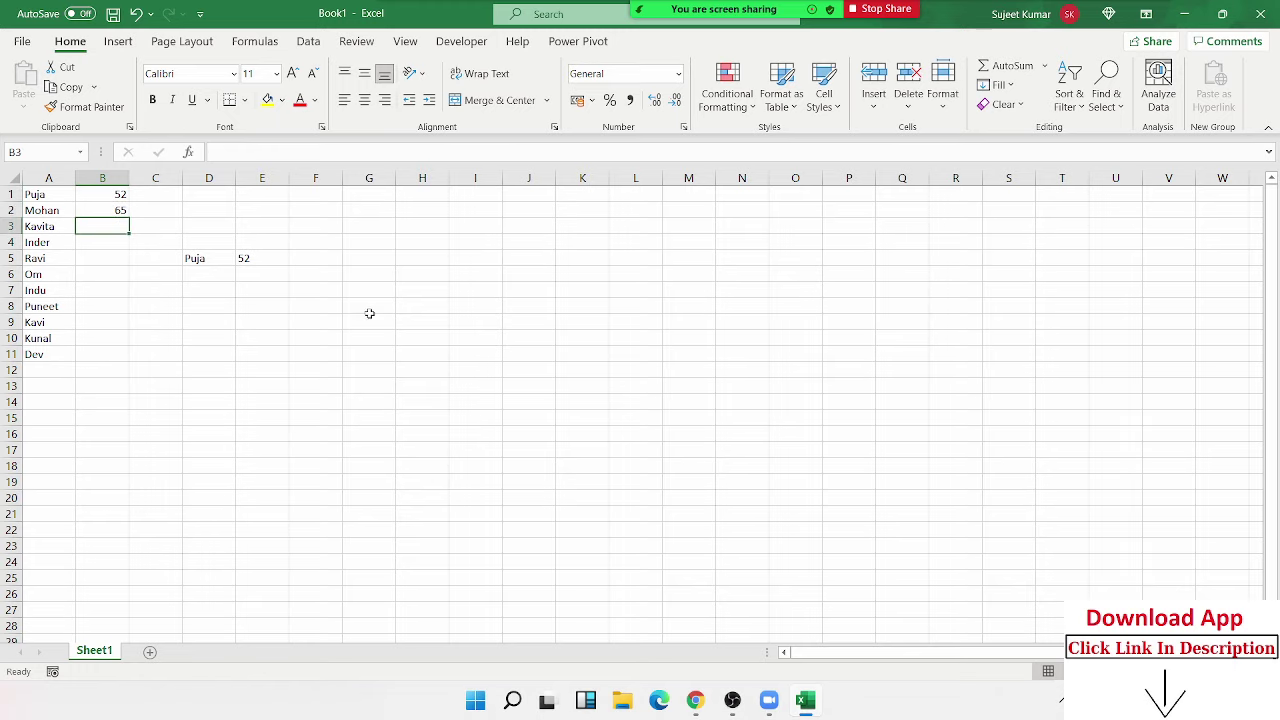
{"action": "left_click", "coordinate": [378, 296]}
- Minimise Excel to the desktop and bring up the Zoom meeting's Participants list
{"action": "key", "text": "super+d"}
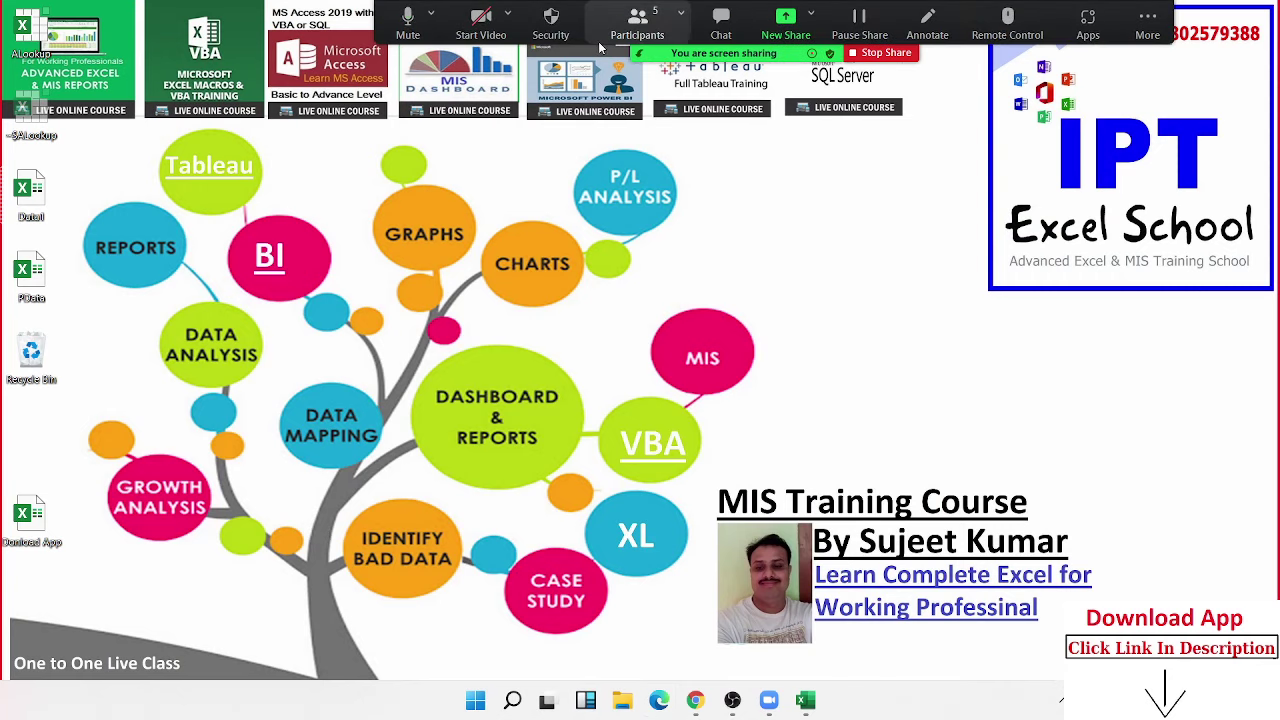
{"action": "left_click", "coordinate": [645, 20]}
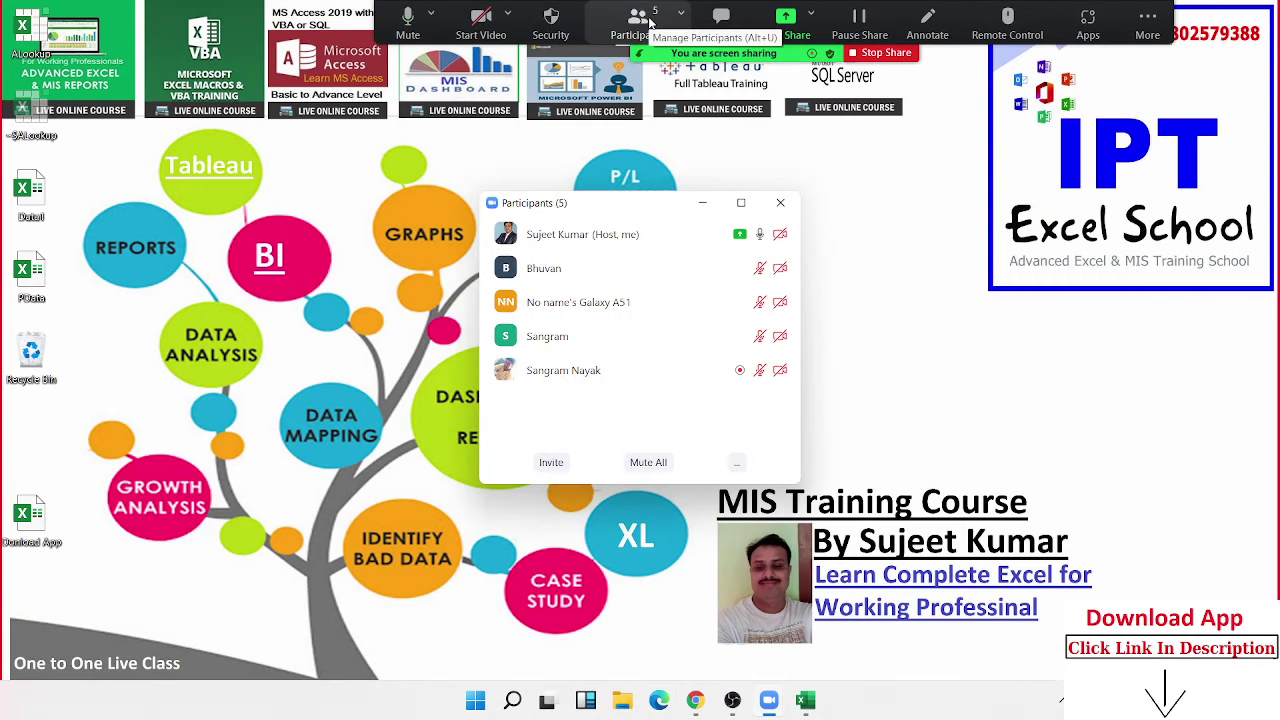